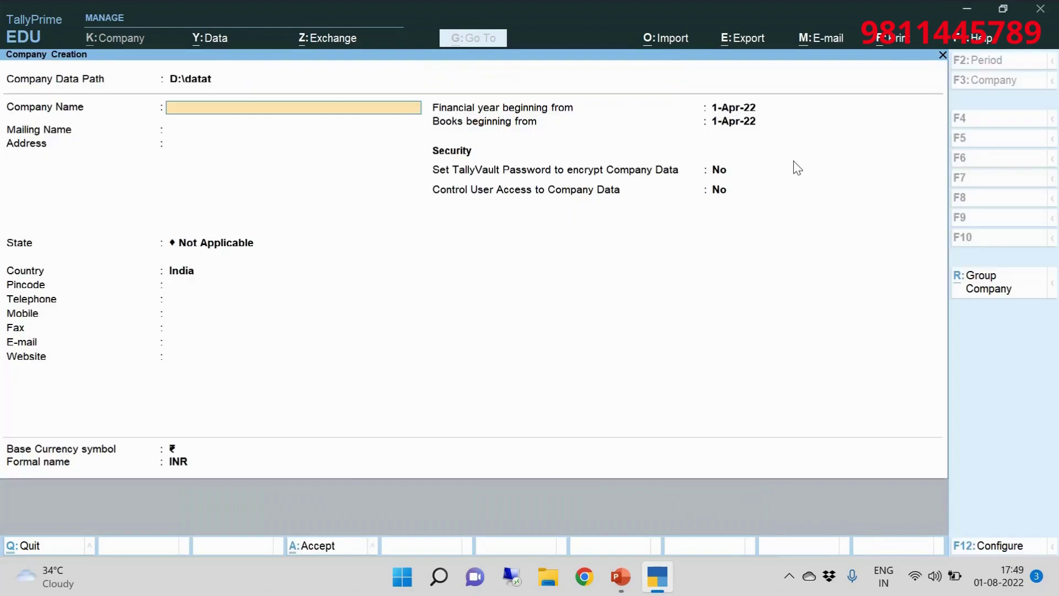
- Create a company named Stock Item with Delhi as its state and accept the default company features
{"action": "type", "text": "Stock Item"}
{"action": "key", "text": "Return"}
{"action": "key", "text": "Return"}
{"action": "key", "text": "Return"}
{"action": "type", "text": "del"}
{"action": "key", "text": "Return"}
{"action": "key", "text": "Return"}
{"action": "key", "text": "ctrl+a"}
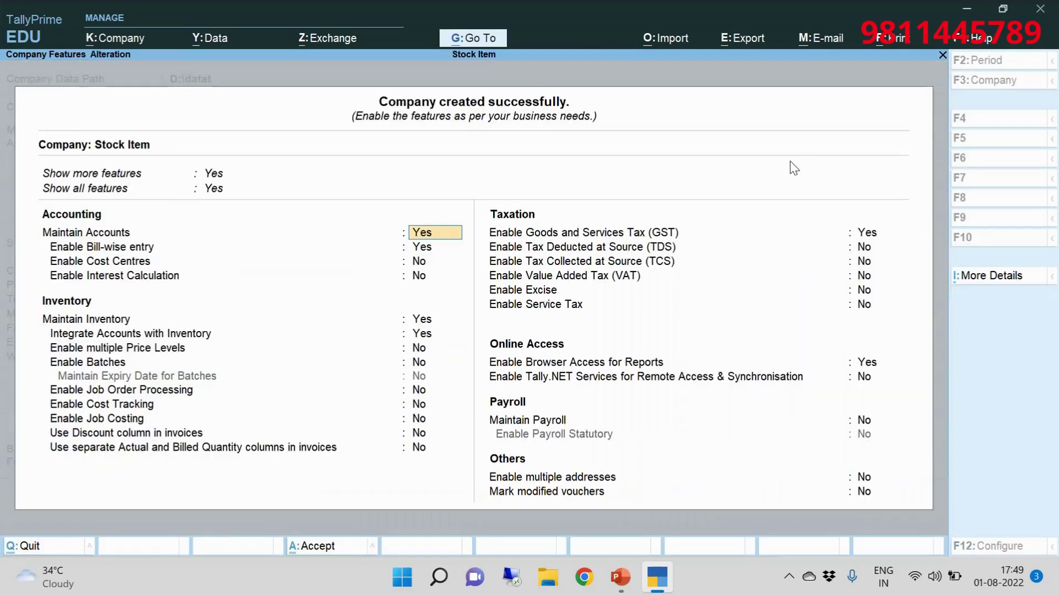
{"action": "key", "text": "ctrl+a"}
- Create a stock group named Shoes under Primary, keeping its quantity and GST settings at the defaults
{"action": "key", "text": "Return"}
{"action": "key", "text": "Down"}
{"action": "key", "text": "Down"}
{"action": "key", "text": "Down"}
{"action": "key", "text": "Down"}
{"action": "key", "text": "Down"}
{"action": "key", "text": "Return"}
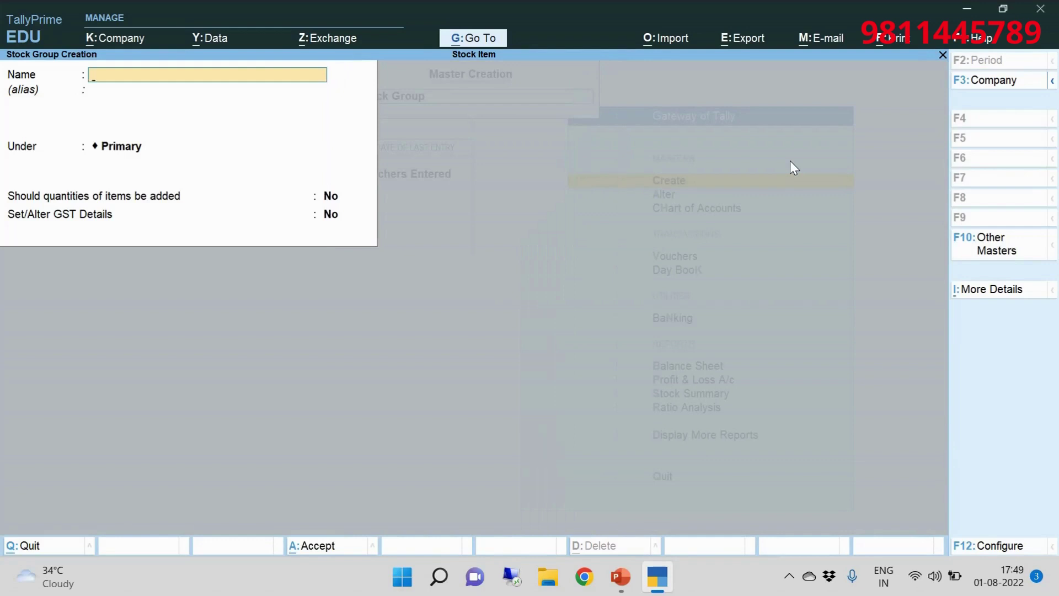
{"action": "type", "text": "Shoes"}
{"action": "key", "text": "Return"}
{"action": "key", "text": "Return"}
{"action": "key", "text": "Return"}
{"action": "key", "text": "Return"}
{"action": "key", "text": "Return"}
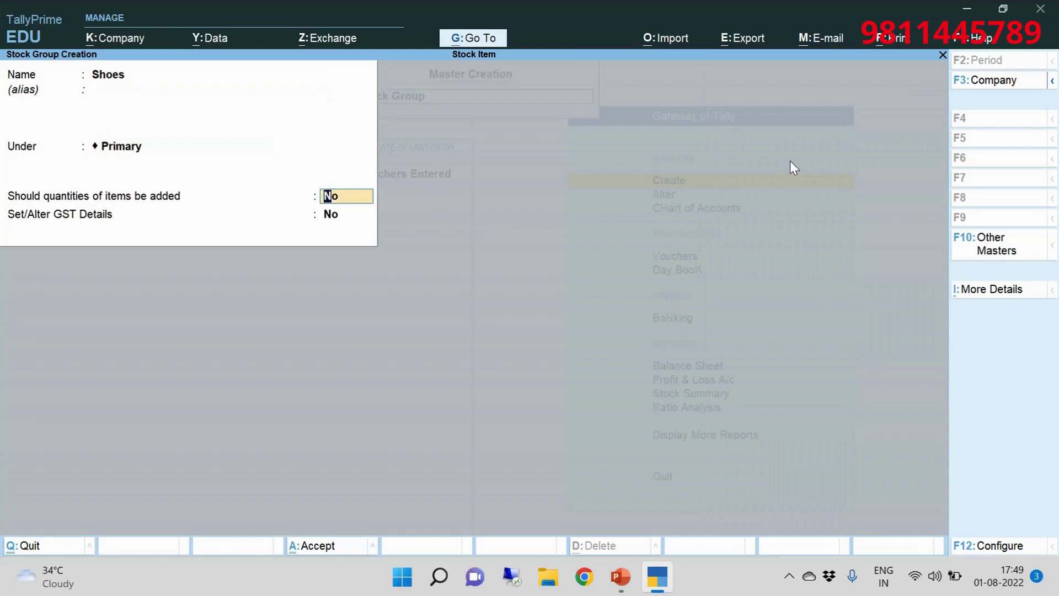
{"action": "key", "text": "Return"}
{"action": "key", "text": "Escape"}
{"action": "key", "text": "Return"}
- Create a stock category named Addidas under Primary
{"action": "key", "text": "Down"}
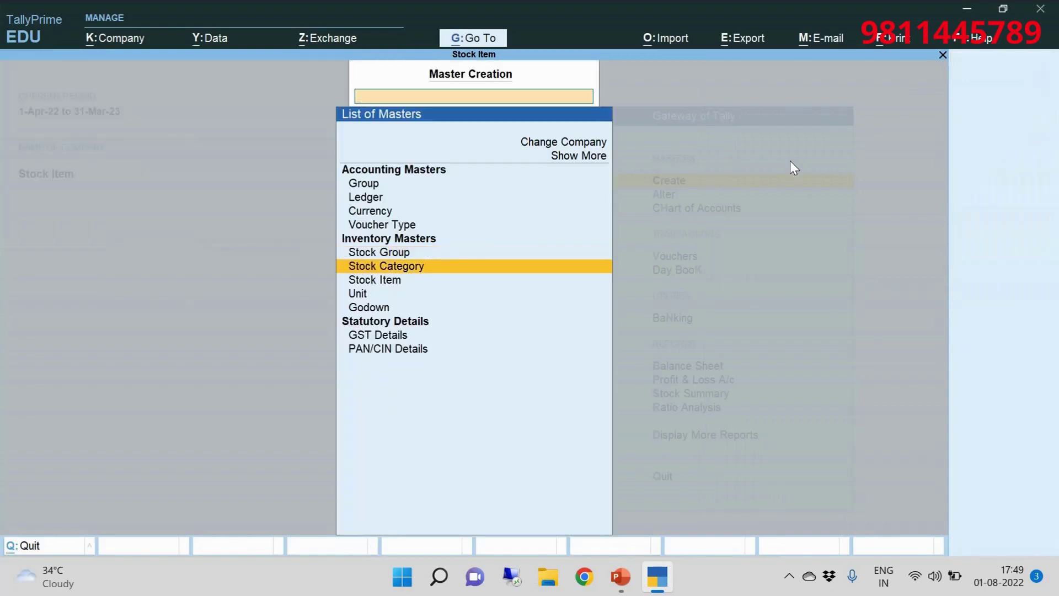
{"action": "key", "text": "Return"}
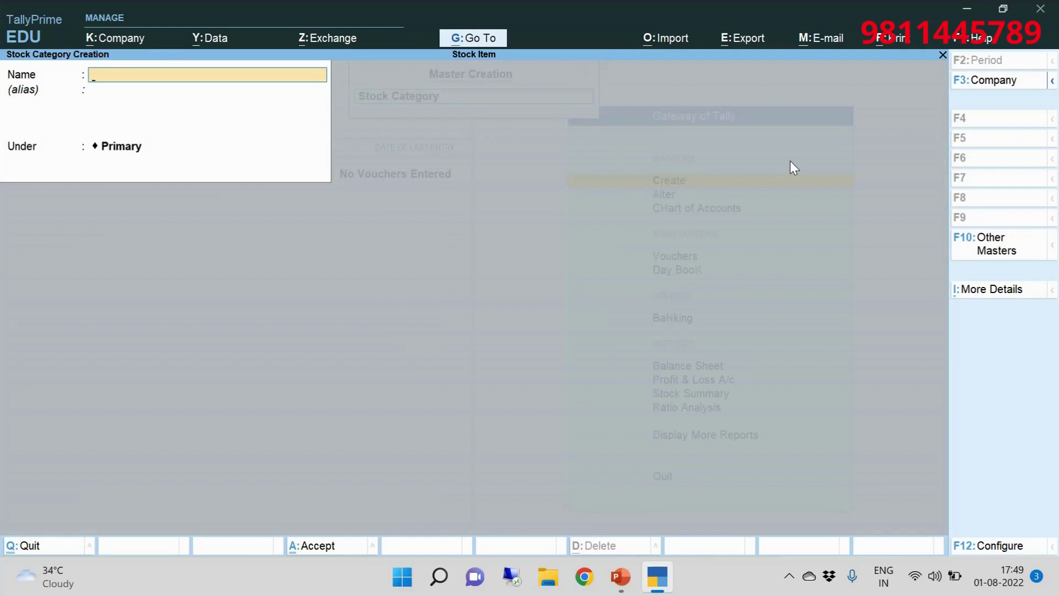
{"action": "type", "text": "Addidas"}
{"action": "key", "text": "Return"}
{"action": "key", "text": "Return"}
{"action": "key", "text": "Return"}
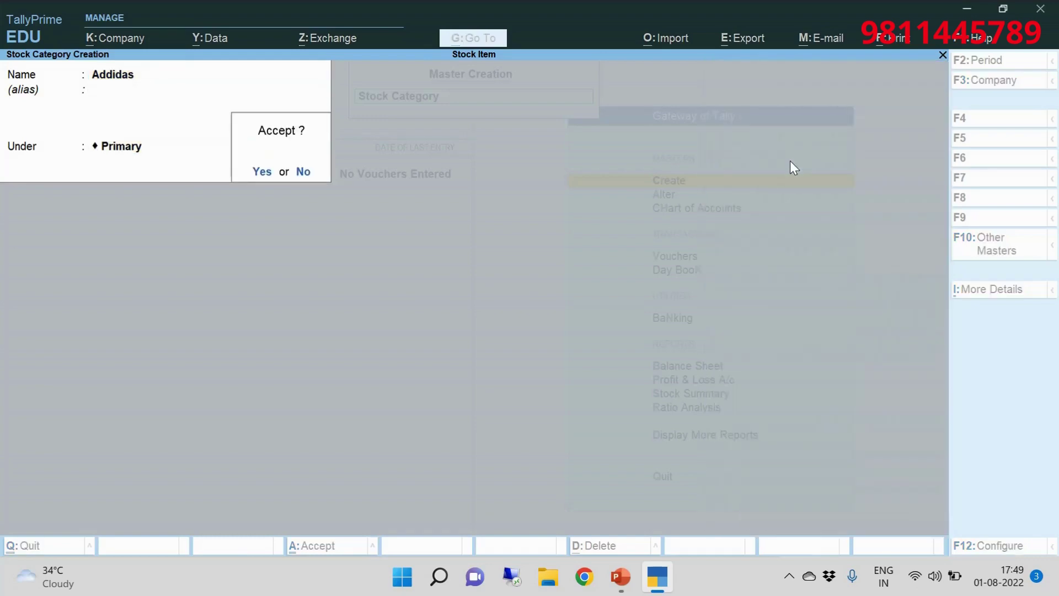
{"action": "key", "text": "Return"}
{"action": "key", "text": "Escape"}
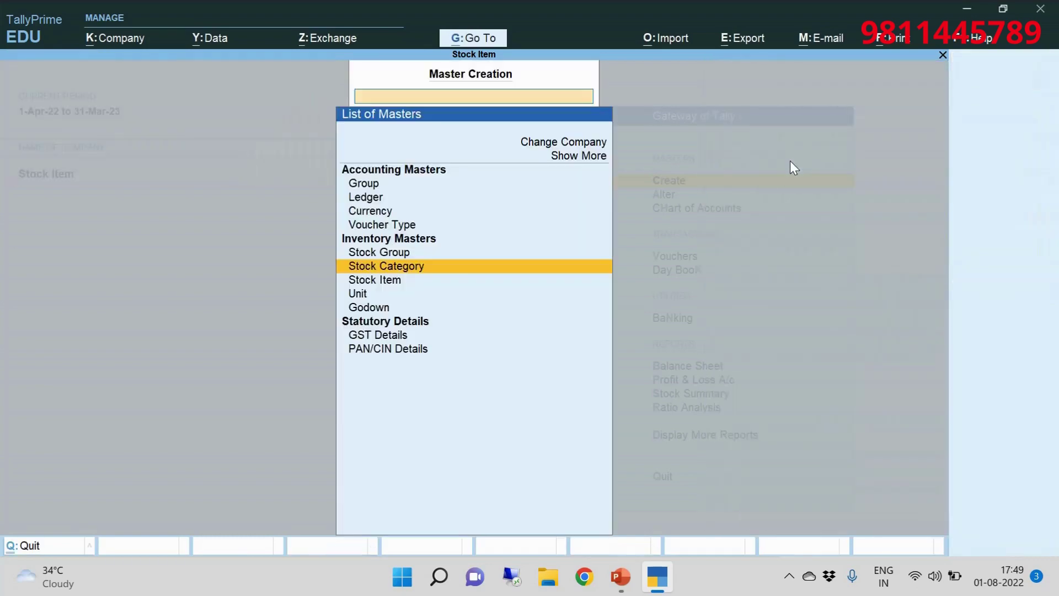
- Create a simple unit with symbol set, formal name Sets, unit quantity code SET-SETS and 0 decimal places
{"action": "key", "text": "Down"}
{"action": "key", "text": "Down"}
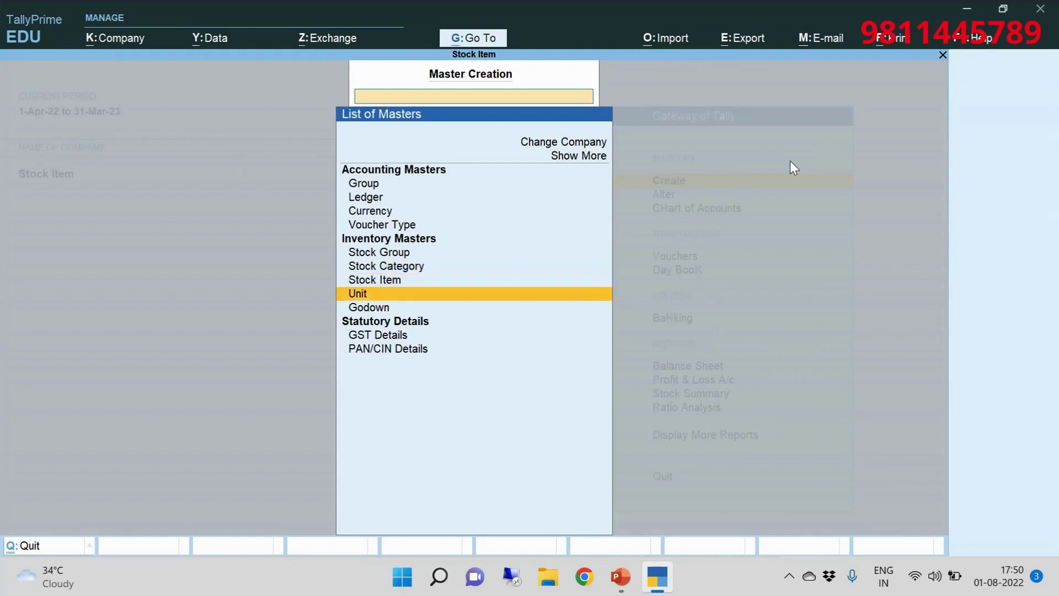
{"action": "key", "text": "Return"}
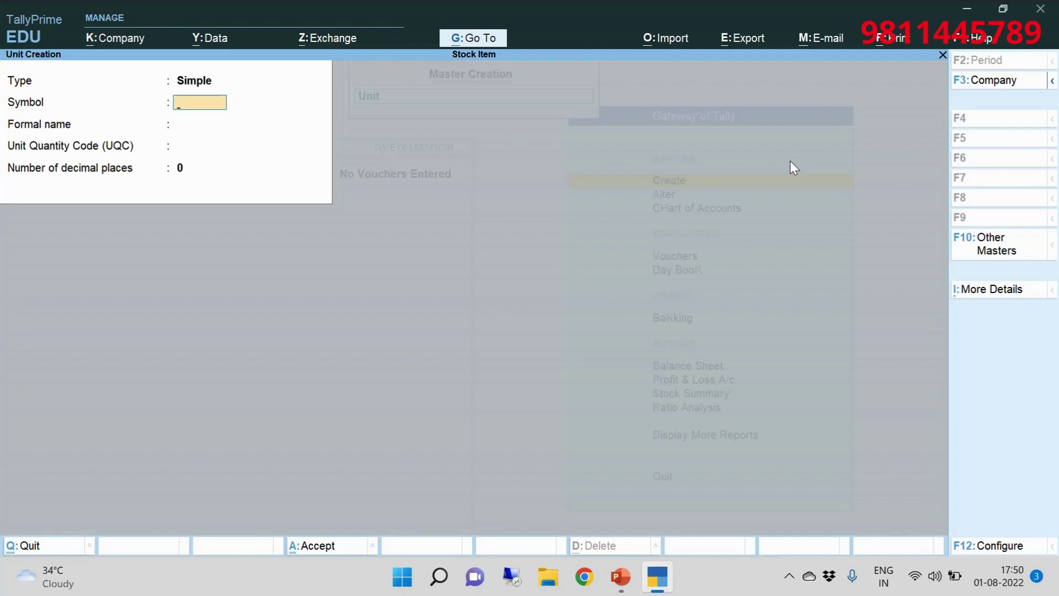
{"action": "type", "text": "set"}
{"action": "key", "text": "Return"}
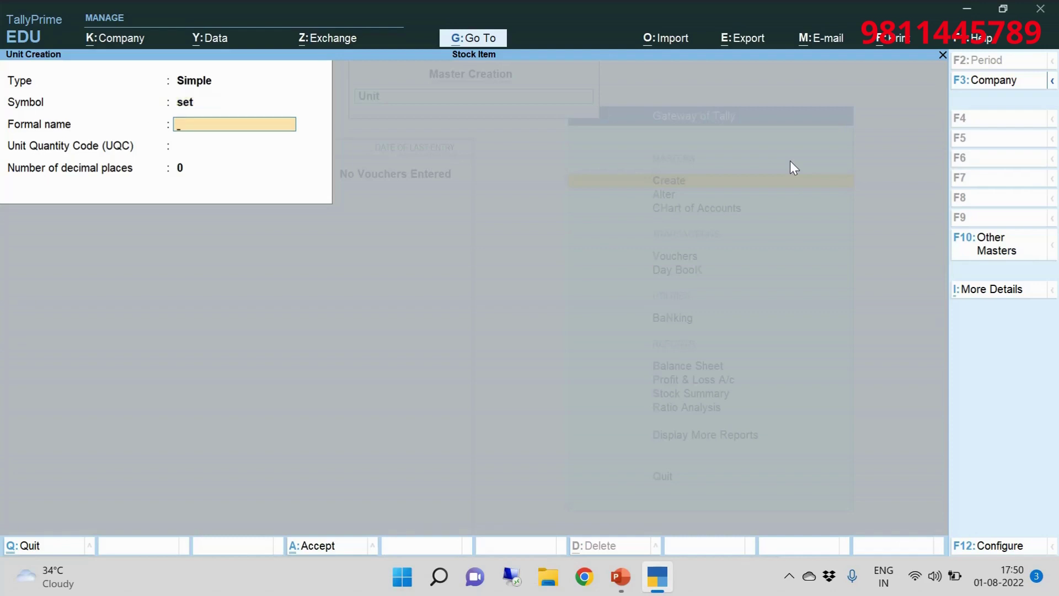
{"action": "type", "text": "Sets"}
{"action": "key", "text": "Return"}
{"action": "type", "text": "se"}
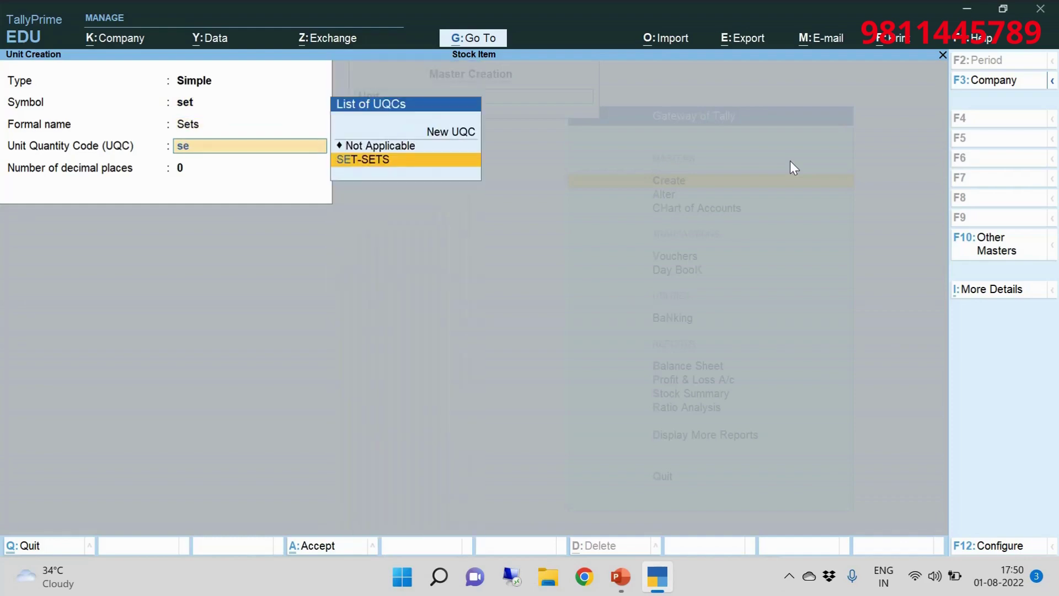
{"action": "key", "text": "Return"}
{"action": "key", "text": "Return"}
{"action": "key", "text": "Return"}
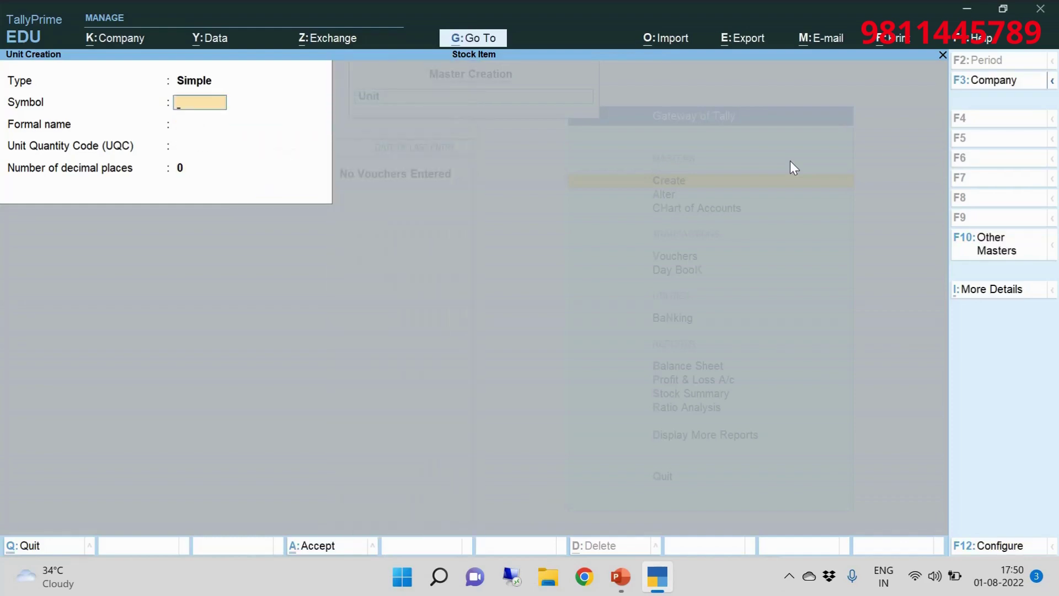
{"action": "key", "text": "Escape"}
- Create a godown named Godown 1 under Primary and return to the Gateway of Tally
{"action": "key", "text": "Down"}
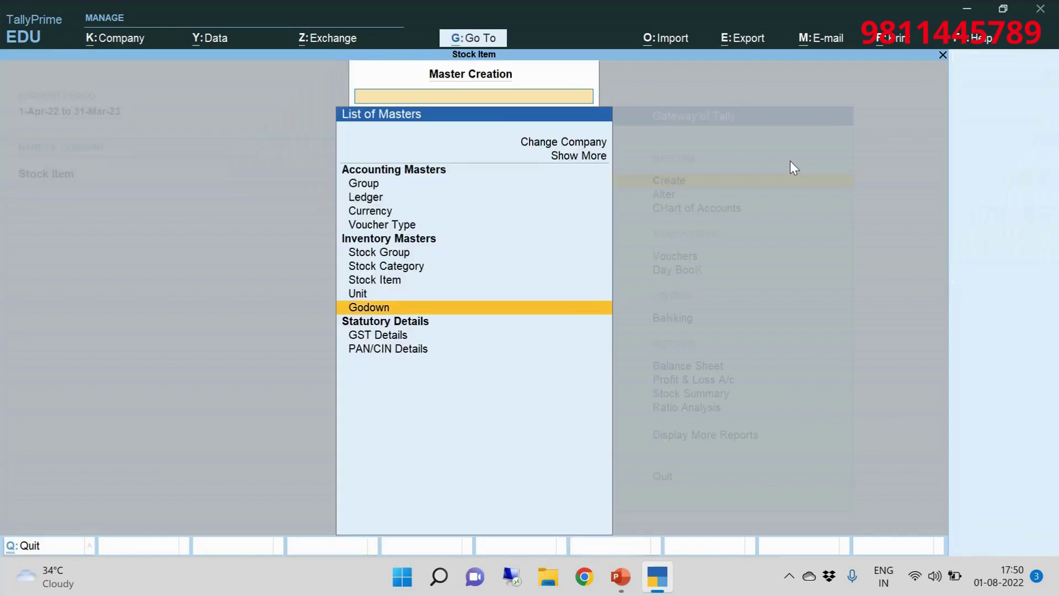
{"action": "key", "text": "Return"}
{"action": "key", "text": "c"}
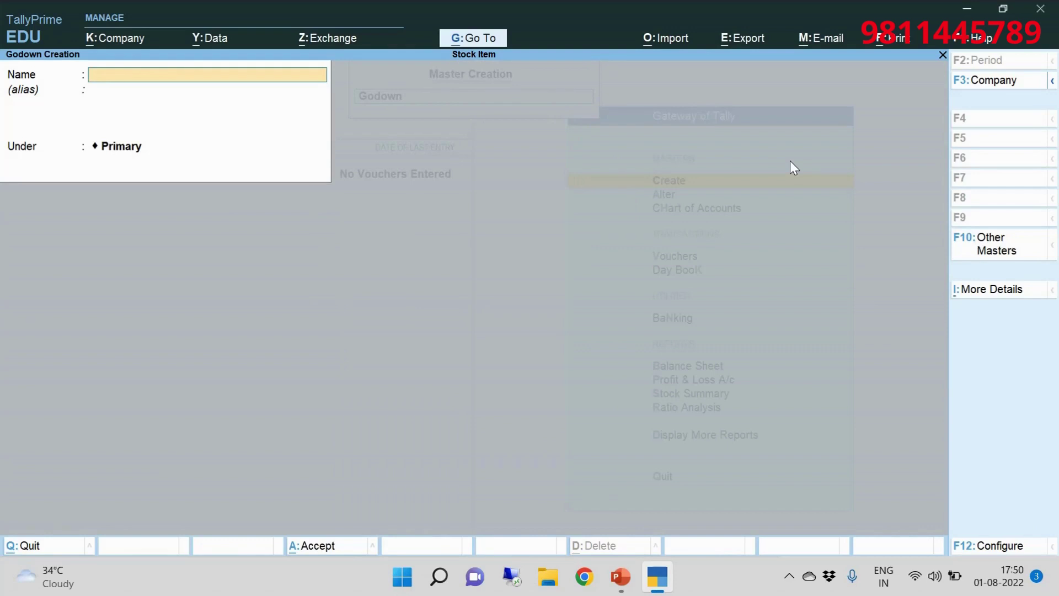
{"action": "type", "text": "Godown 1"}
{"action": "key", "text": "Return"}
{"action": "key", "text": "Return"}
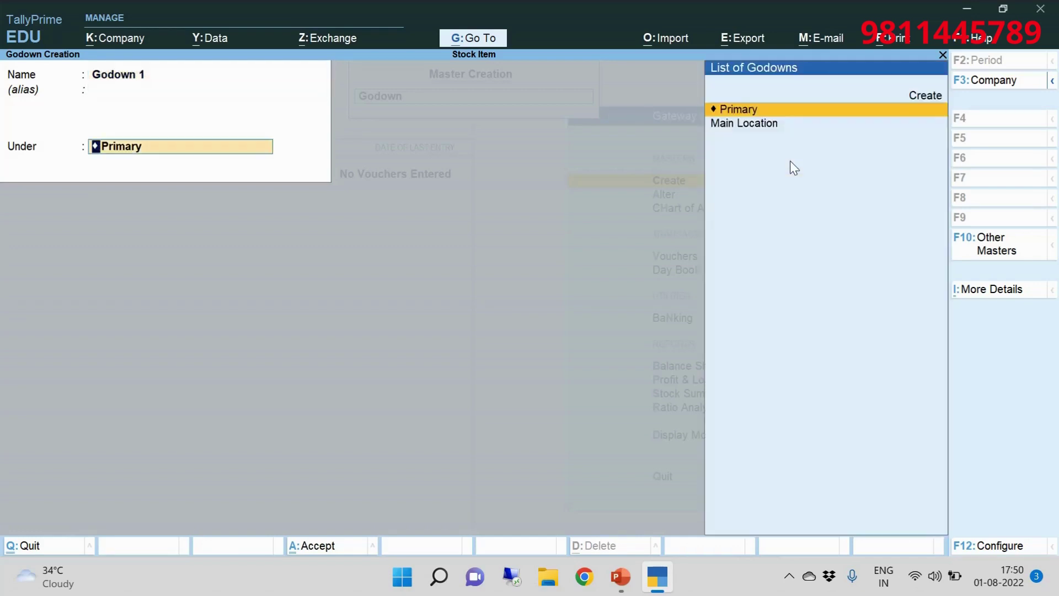
{"action": "key", "text": "Return"}
{"action": "key", "text": "Escape"}
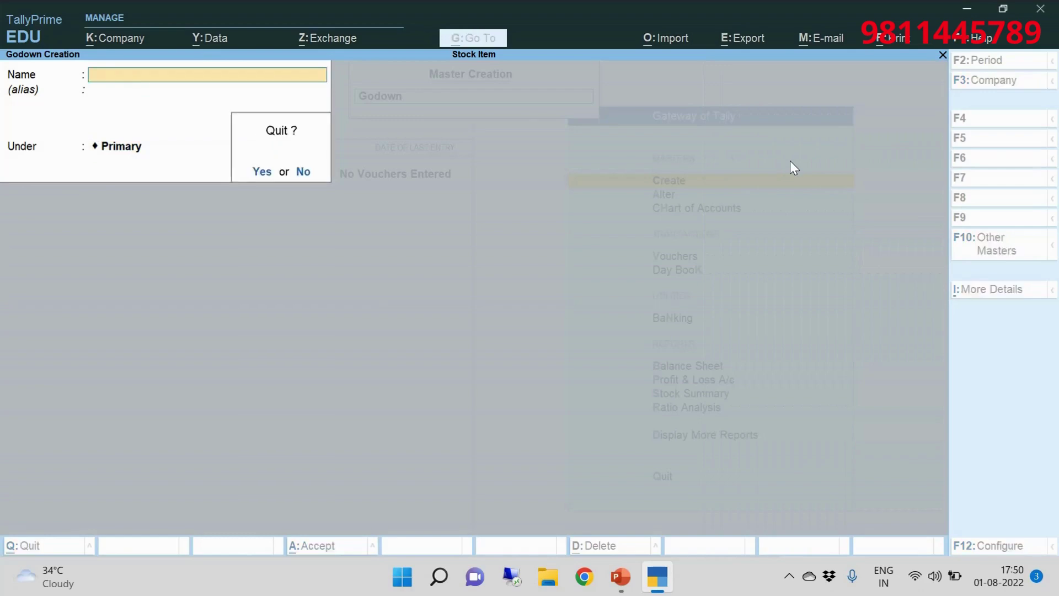
{"action": "key", "text": "y"}
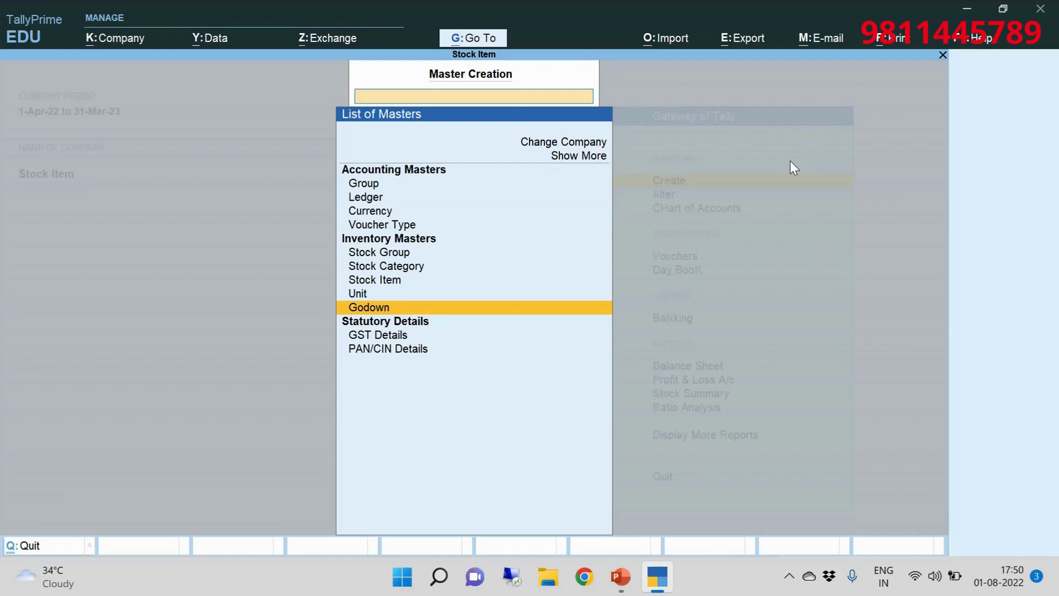
{"action": "key", "text": "Escape"}
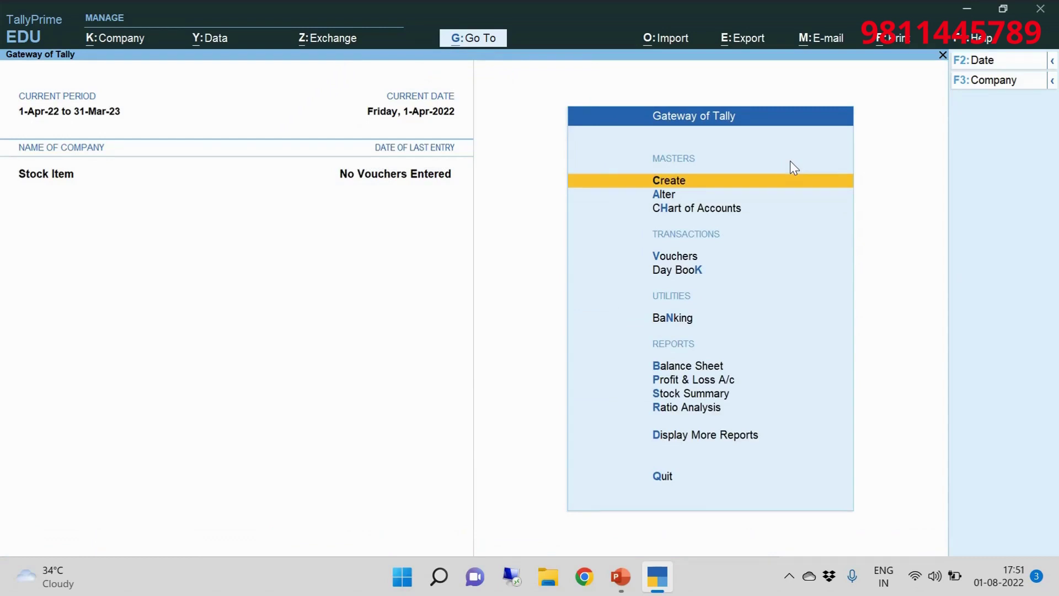
{"action": "key", "text": "Return"}
{"action": "key", "text": "Down"}
{"action": "key", "text": "Down"}
{"action": "key", "text": "Down"}
{"action": "key", "text": "Down"}
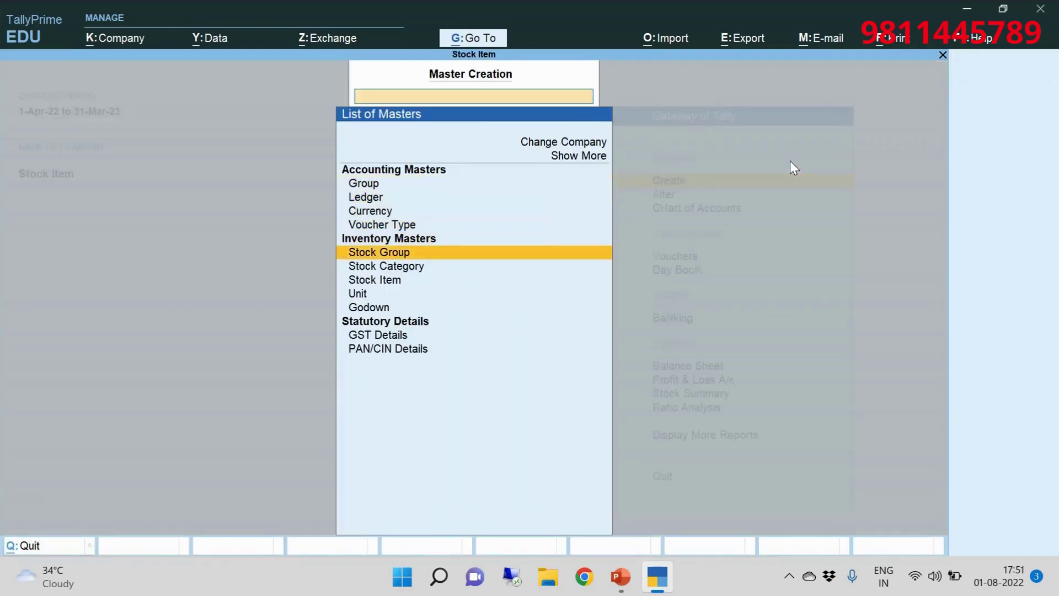
{"action": "key", "text": "Down"}
{"action": "key", "text": "Down"}
{"action": "key", "text": "Up"}
{"action": "key", "text": "Return"}
{"action": "key", "text": "Escape"}
{"action": "key", "text": "Escape"}
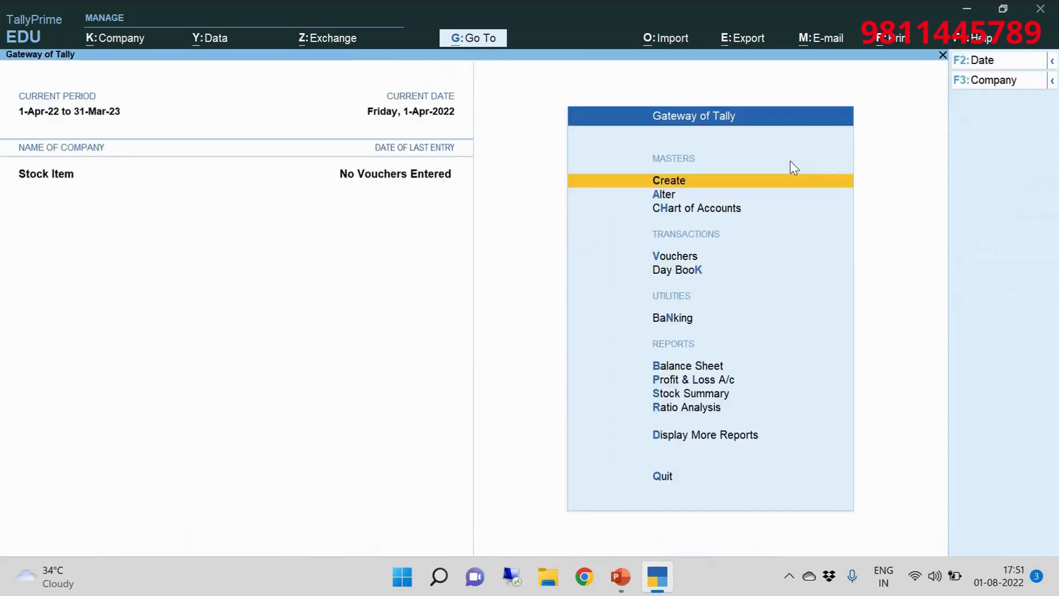
- Review the Shoes stock group and the list of stock categories through master alteration
{"action": "key", "text": "Down"}
{"action": "key", "text": "Return"}
{"action": "key", "text": "Down"}
{"action": "key", "text": "Down"}
{"action": "key", "text": "Down"}
{"action": "key", "text": "Down"}
{"action": "key", "text": "Down"}
{"action": "key", "text": "Return"}
{"action": "key", "text": "Return"}
{"action": "key", "text": "BackSpace"}
{"action": "key", "text": "Escape"}
{"action": "key", "text": "y"}
{"action": "key", "text": "Escape"}
{"action": "key", "text": "Down"}
{"action": "key", "text": "Return"}
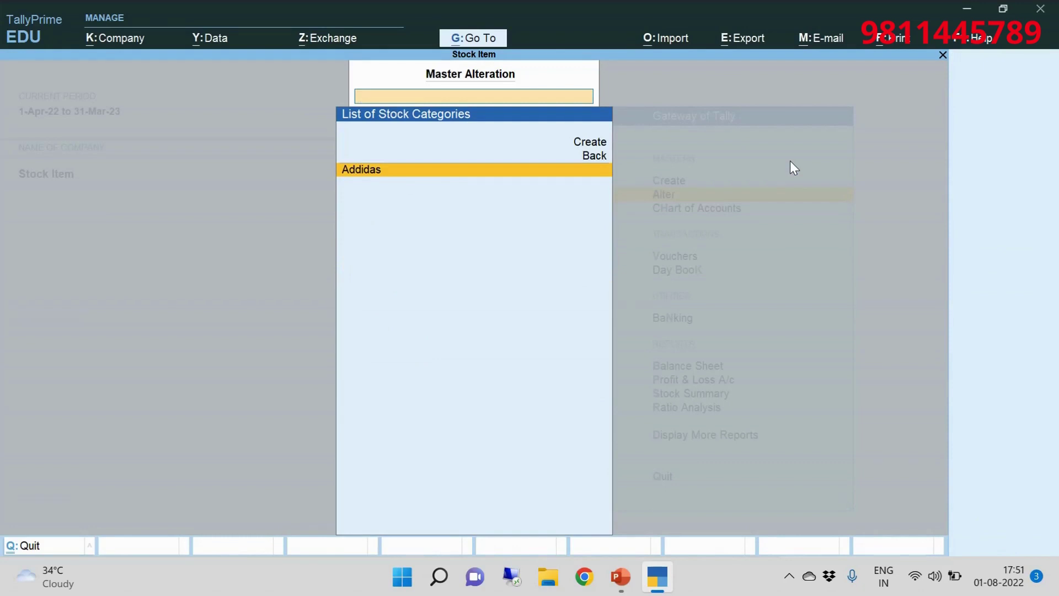
{"action": "key", "text": "Escape"}
- Review the lists of existing units and godowns in master alteration
{"action": "key", "text": "Down"}
{"action": "key", "text": "Down"}
{"action": "key", "text": "Down"}
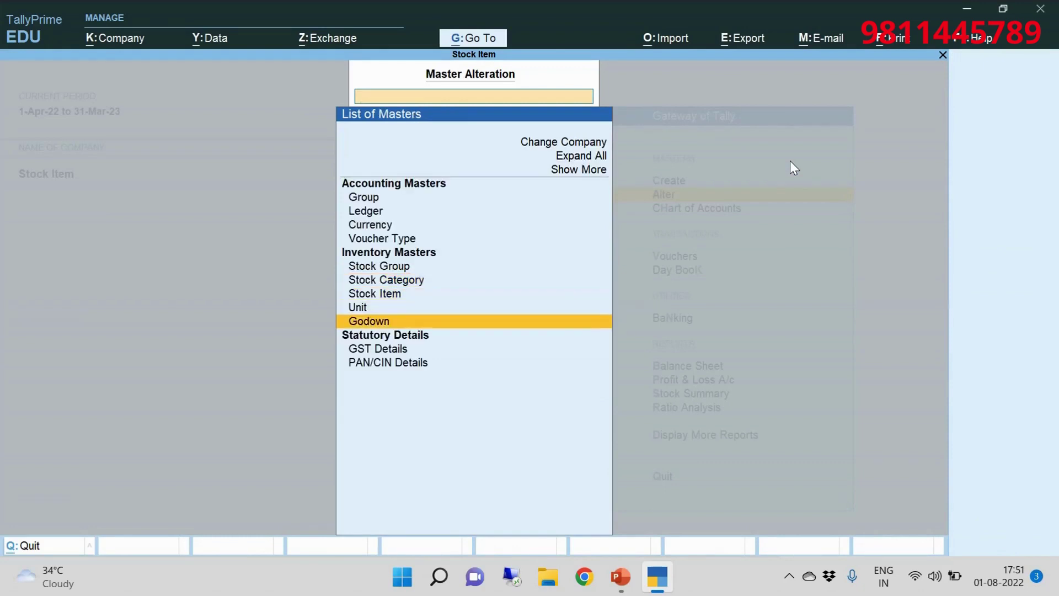
{"action": "key", "text": "Up"}
{"action": "key", "text": "Return"}
{"action": "key", "text": "Escape"}
{"action": "key", "text": "Down"}
{"action": "key", "text": "Return"}
{"action": "key", "text": "Escape"}
- Start a new stock item named Addidas Shoes and place it under the Shoes group
{"action": "key", "text": "Up"}
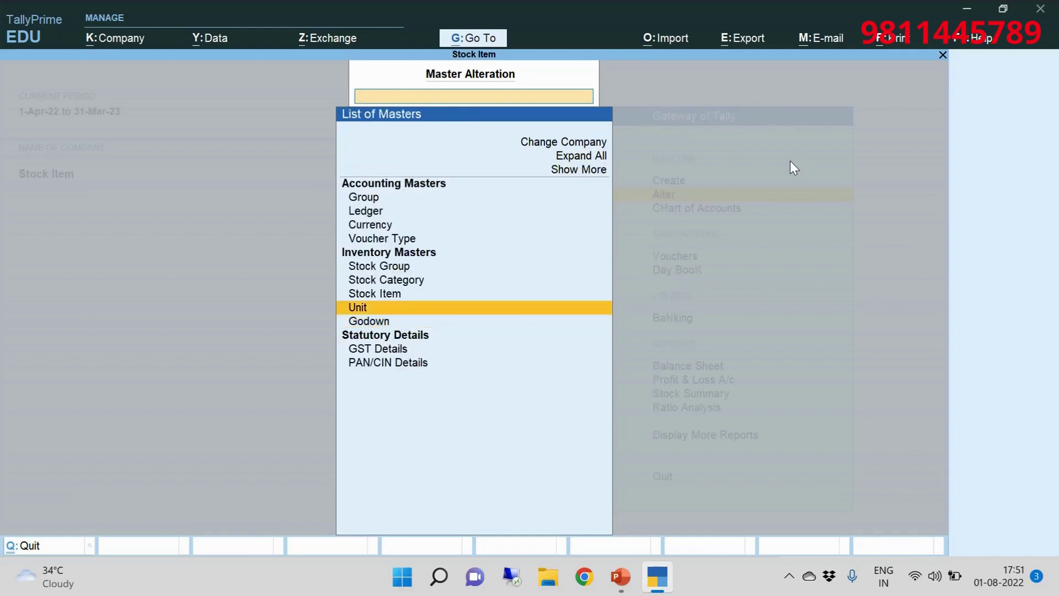
{"action": "key", "text": "Up"}
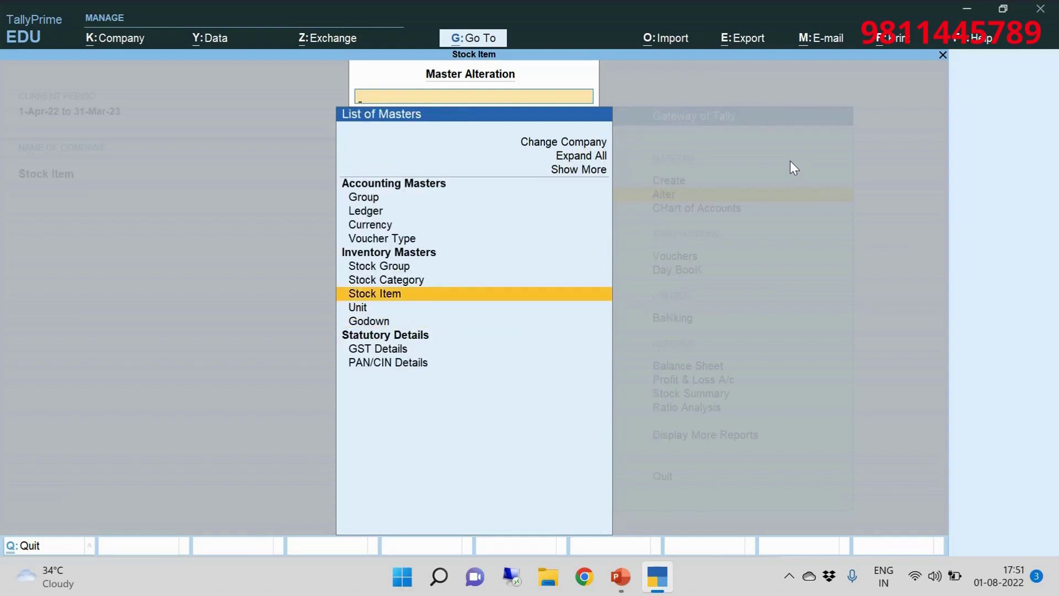
{"action": "key", "text": "Return"}
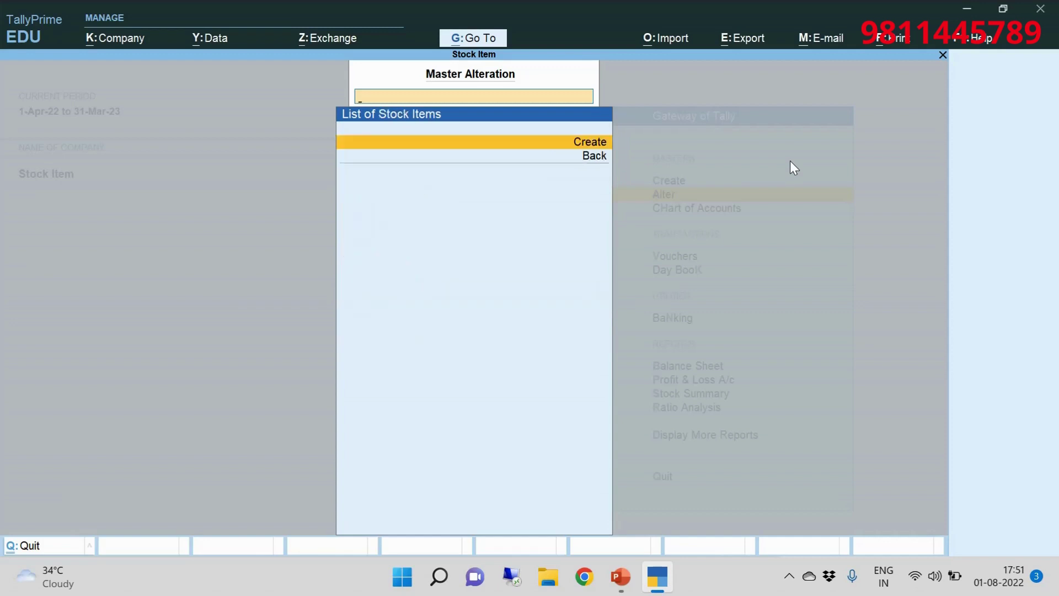
{"action": "key", "text": "Return"}
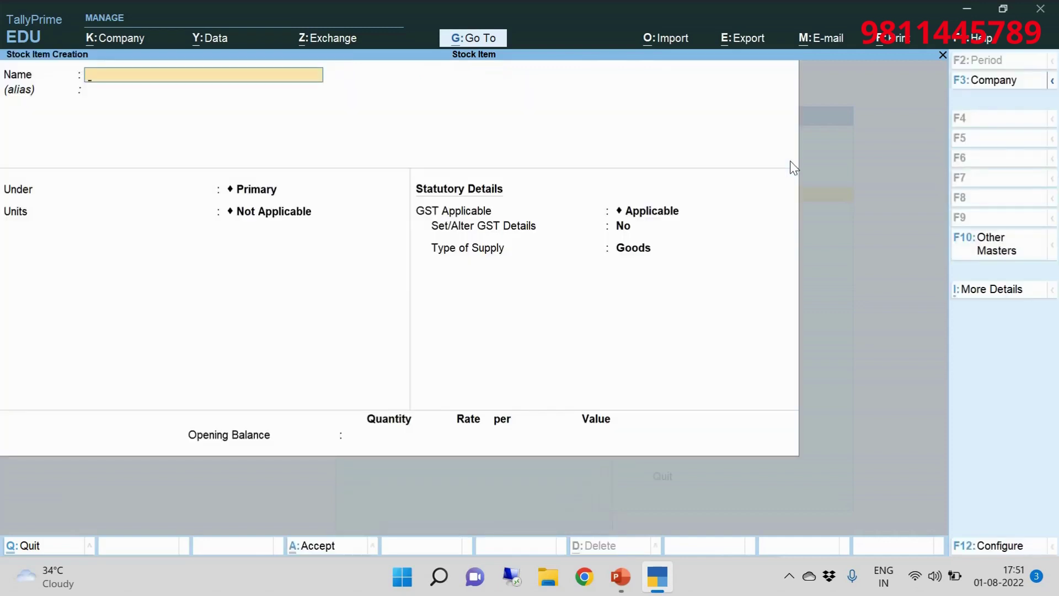
{"action": "type", "text": "Addidas"}
{"action": "type", "text": "Shoes"}
{"action": "key", "text": "Return"}
{"action": "key", "text": "Return"}
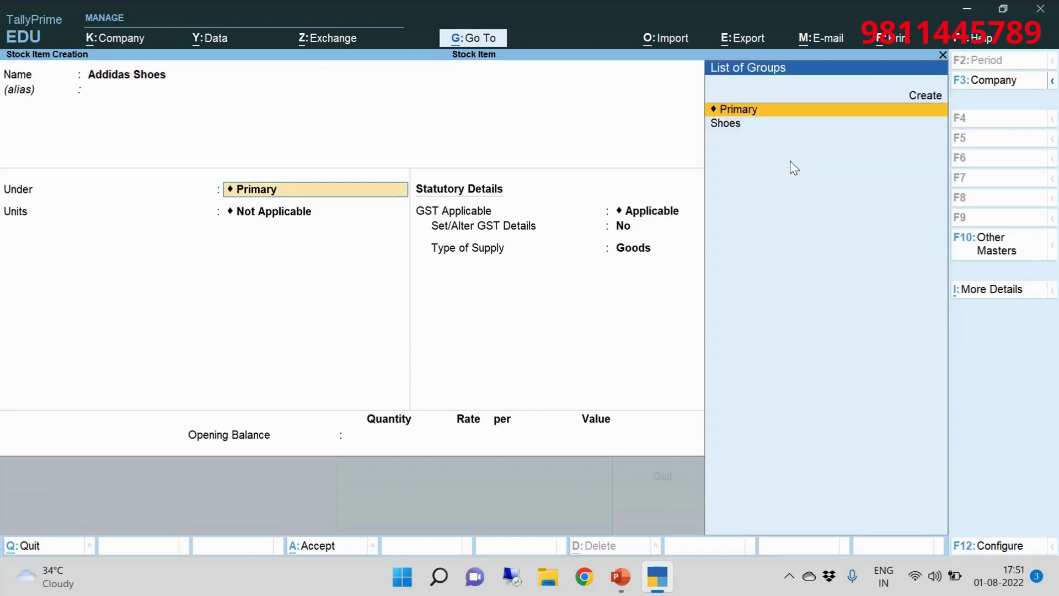
{"action": "key", "text": "Down"}
{"action": "key", "text": "Return"}
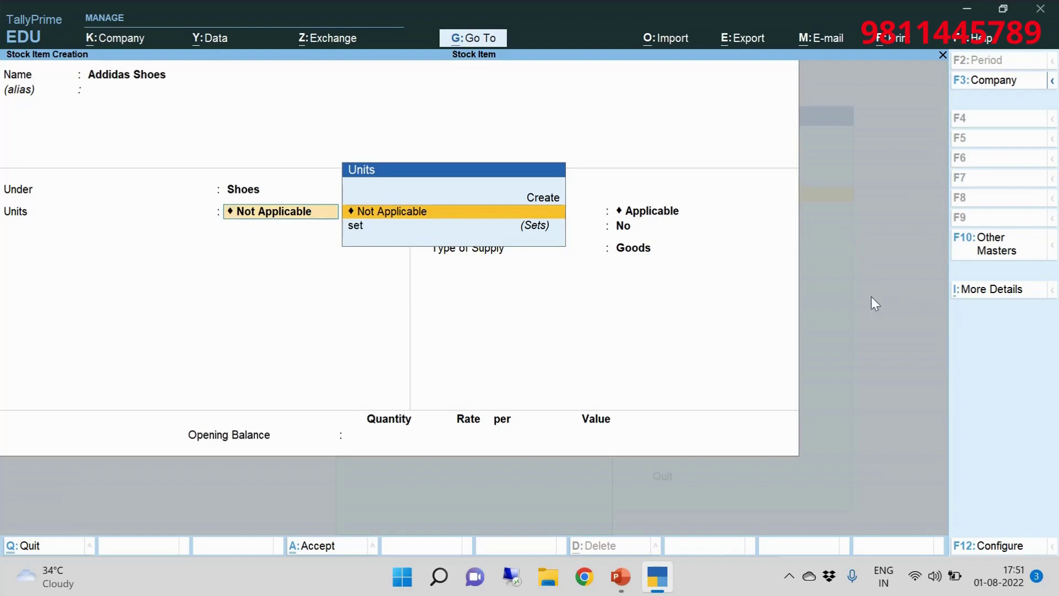
- Set Use Stock Category for Stock Items to Yes in the stock item configuration
{"action": "left_click", "coordinate": [1001, 547]}
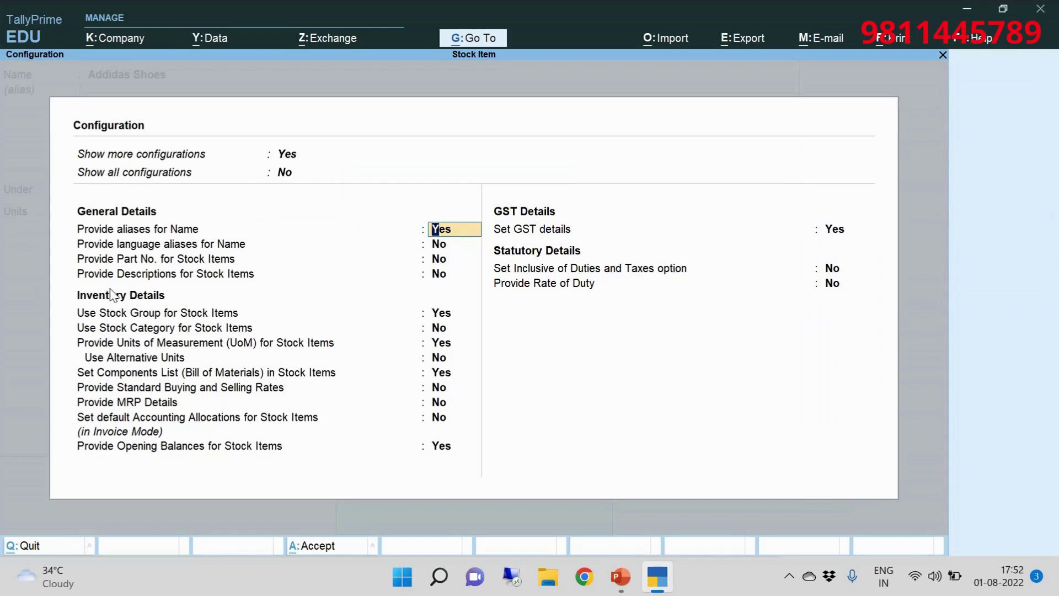
{"action": "left_click", "coordinate": [444, 329]}
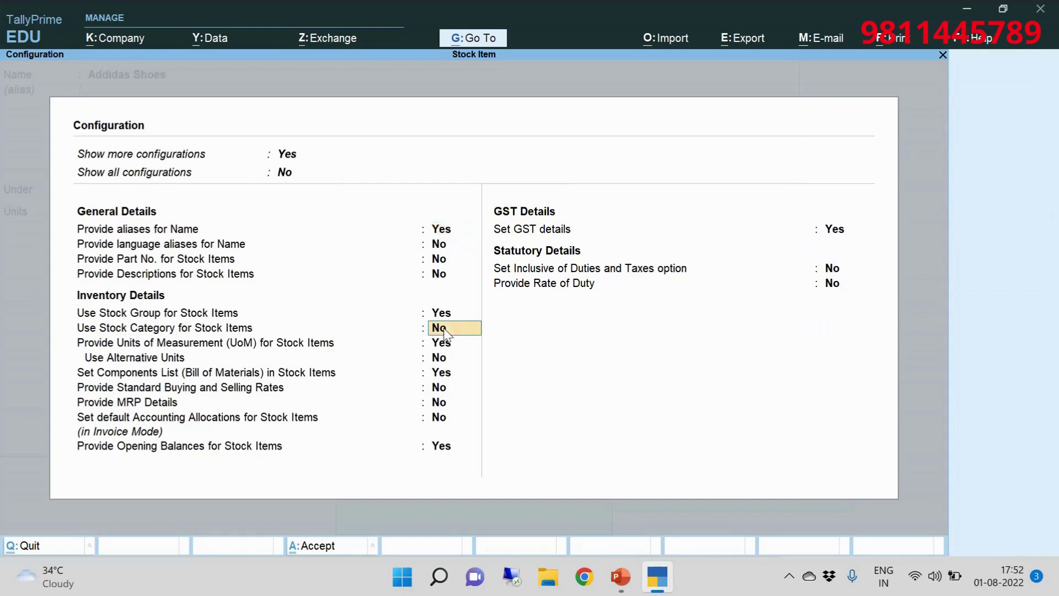
{"action": "type", "text": "y"}
{"action": "key", "text": "Return"}
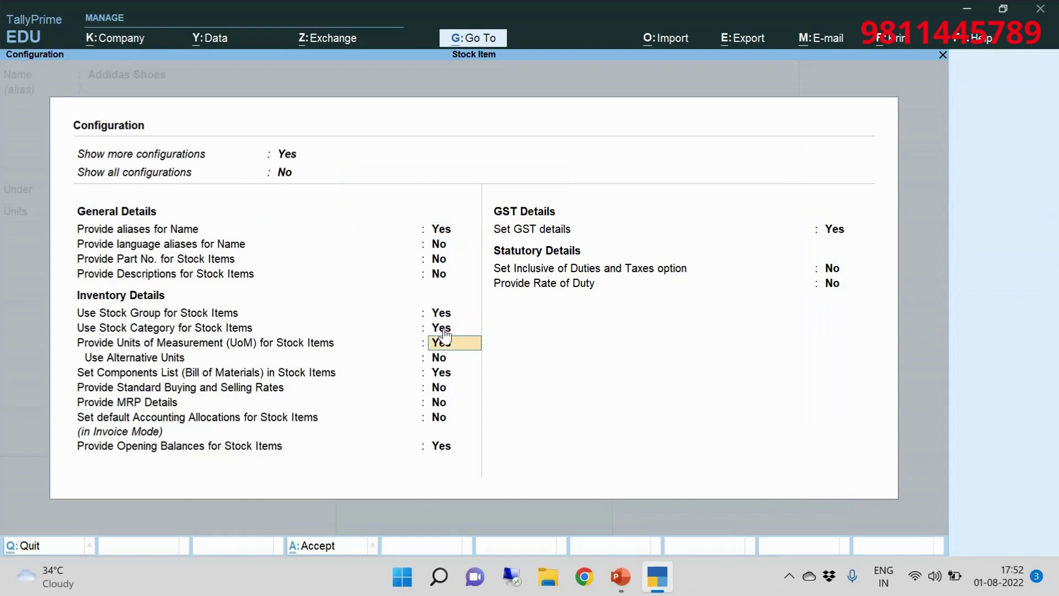
{"action": "key", "text": "ctrl+a"}
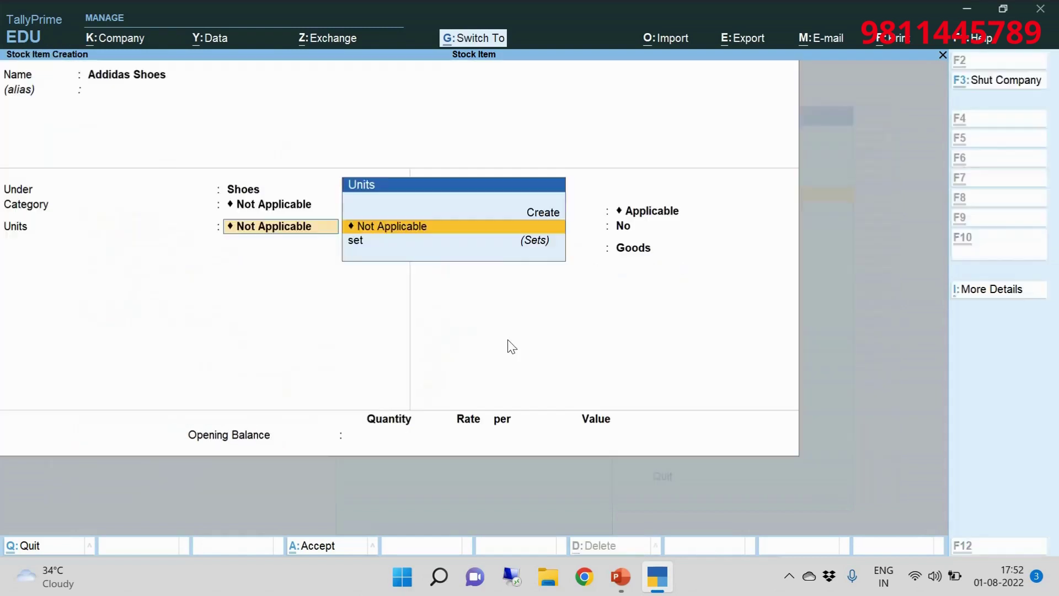
- Assign the Addidas category and the set unit to the Addidas Shoes stock item
{"action": "key", "text": "BackSpace"}
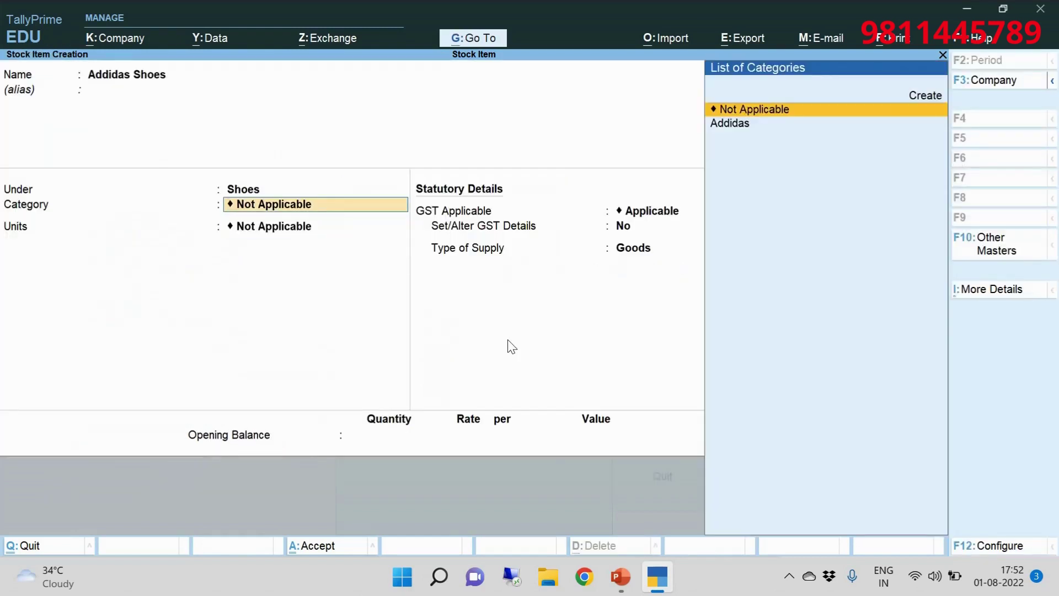
{"action": "key", "text": "Down"}
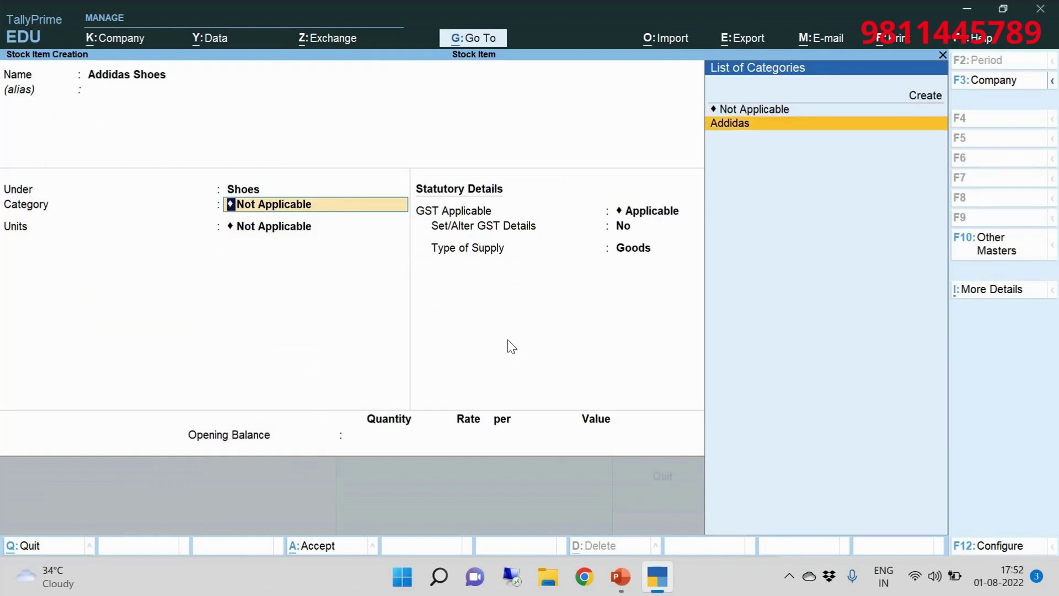
{"action": "key", "text": "Return"}
{"action": "key", "text": "Down"}
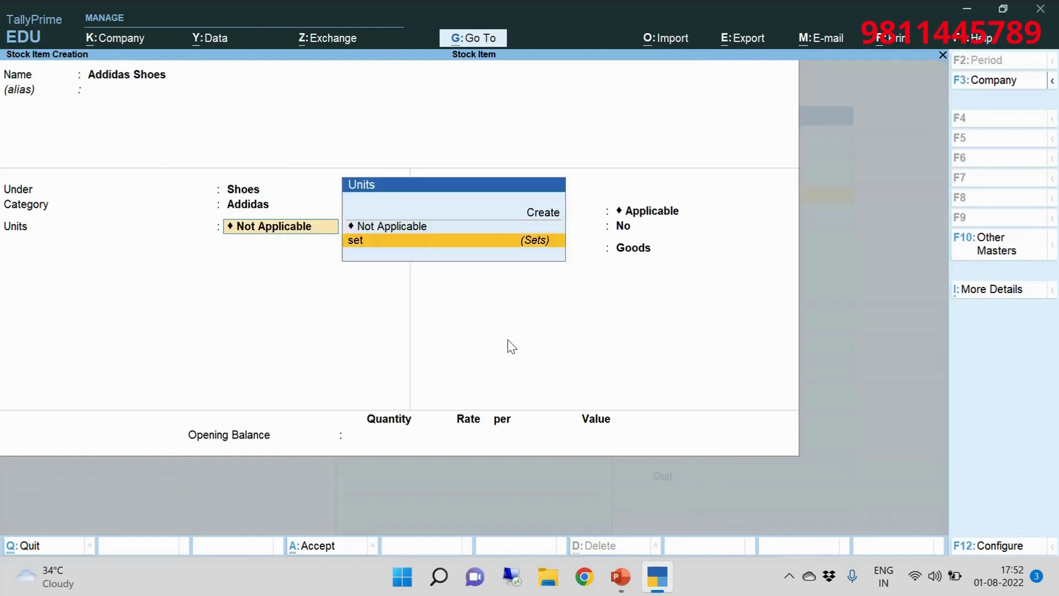
{"action": "key", "text": "Return"}
- Recheck the stock item's name, group, category and unit, and save the item with the remaining defaults
{"action": "key", "text": "BackSpace"}
{"action": "key", "text": "BackSpace"}
{"action": "key", "text": "BackSpace"}
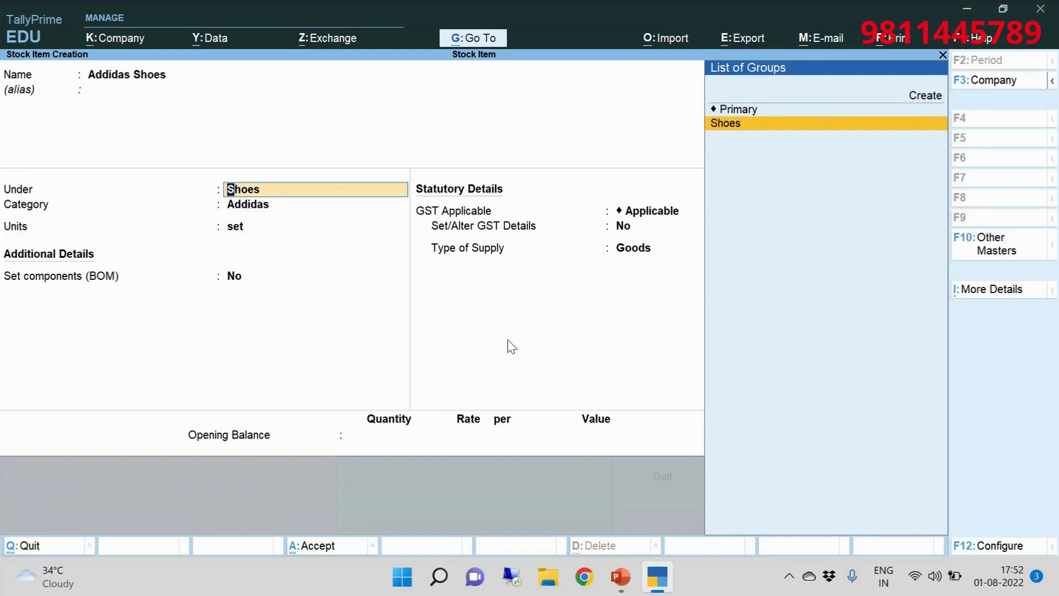
{"action": "key", "text": "BackSpace"}
{"action": "key", "text": "BackSpace"}
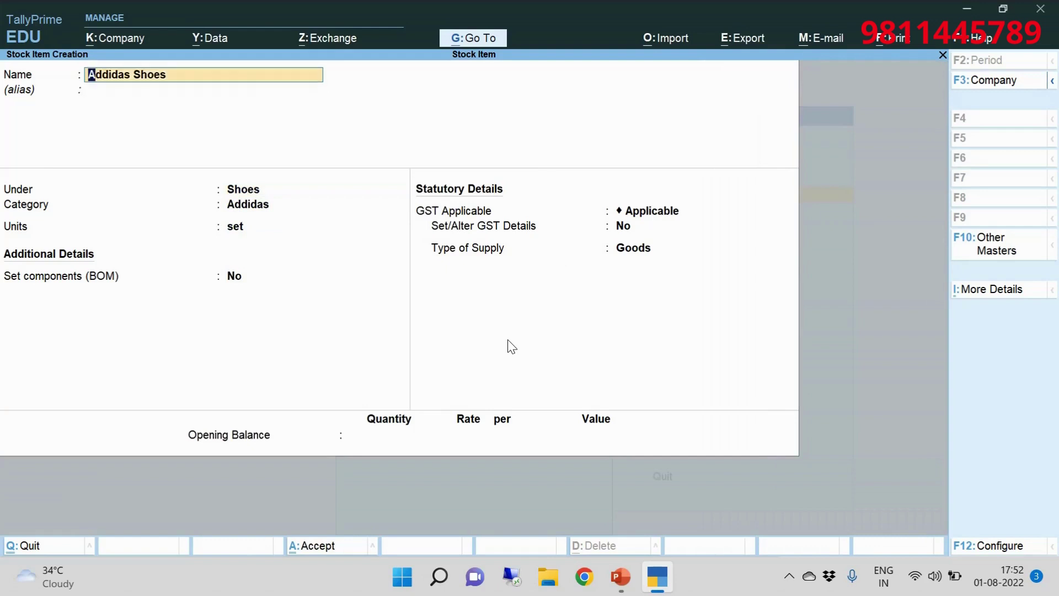
{"action": "key", "text": "Return"}
{"action": "key", "text": "Return"}
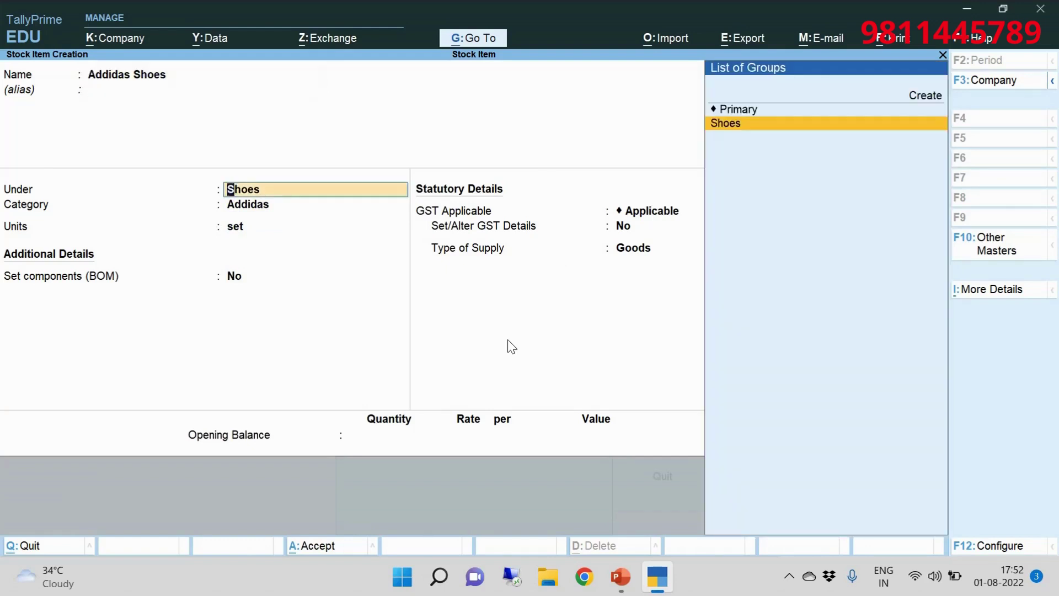
{"action": "key", "text": "Return"}
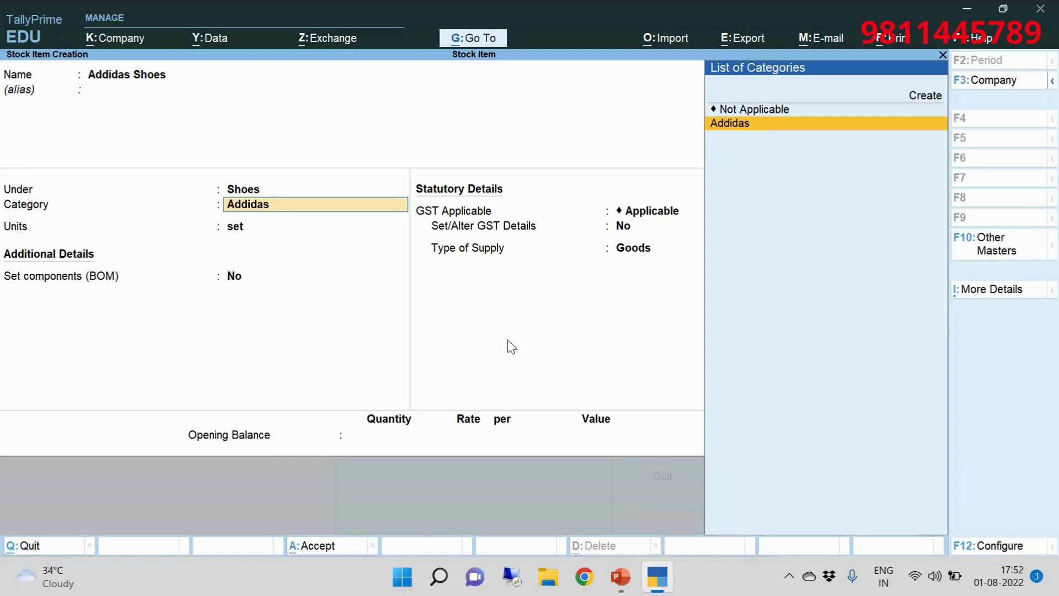
{"action": "key", "text": "Return"}
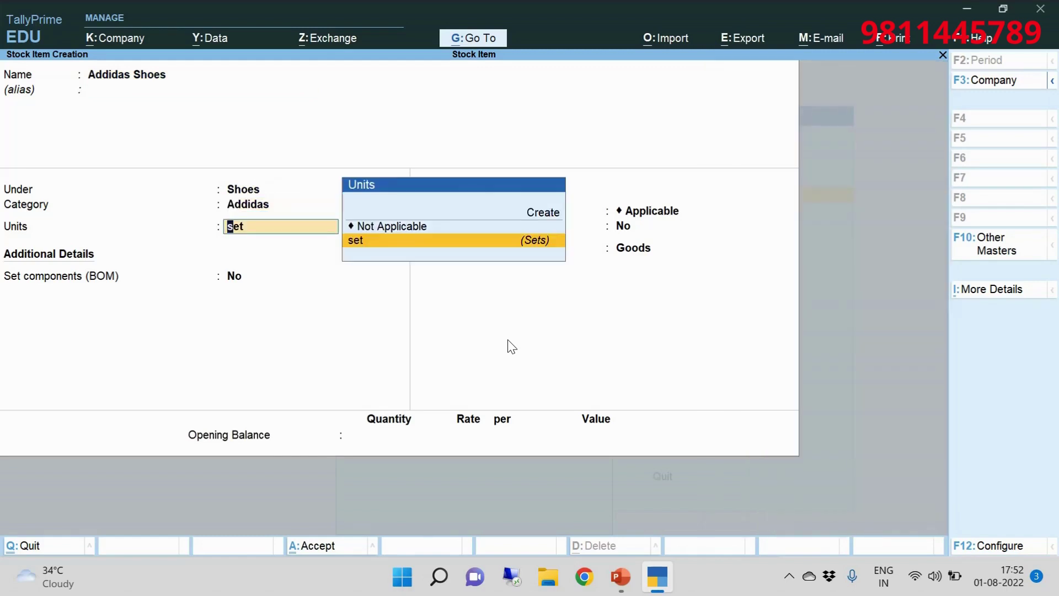
{"action": "key", "text": "Return"}
{"action": "key", "text": "Return"}
{"action": "key", "text": "Return"}
{"action": "key", "text": "Return"}
{"action": "key", "text": "Return"}
{"action": "key", "text": "Return"}
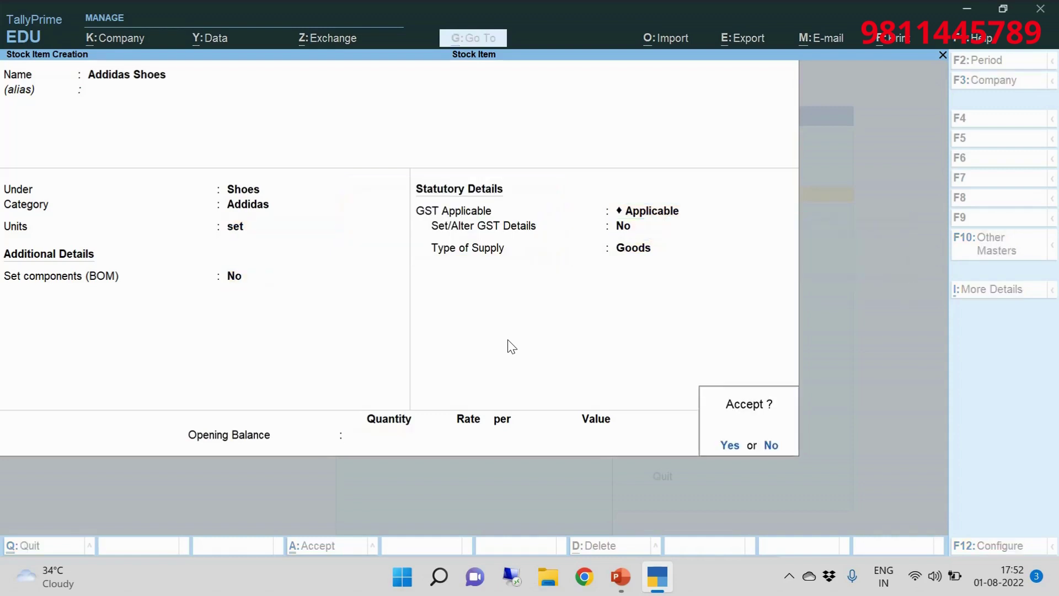
{"action": "key", "text": "Return"}
- Check the list of stock items in master alteration and return to the Gateway of Tally
{"action": "key", "text": "Escape"}
{"action": "key", "text": "Return"}
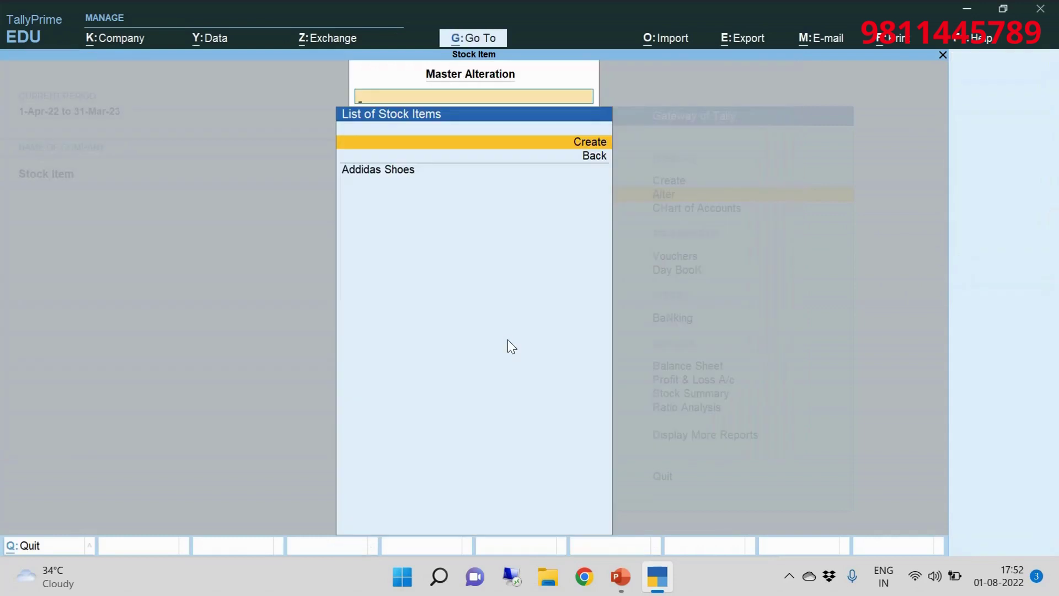
{"action": "key", "text": "Escape"}
{"action": "key", "text": "Escape"}
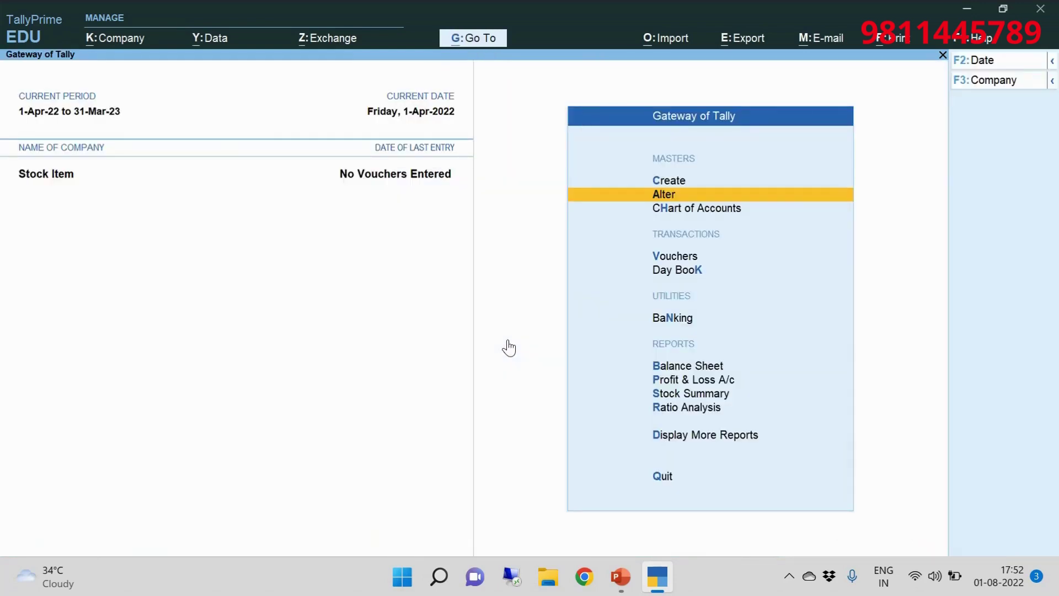
- Start a purchase voucher with supplier invoice number 001 dated 1-Apr-22
{"action": "key", "text": "Down"}
{"action": "key", "text": "Down"}
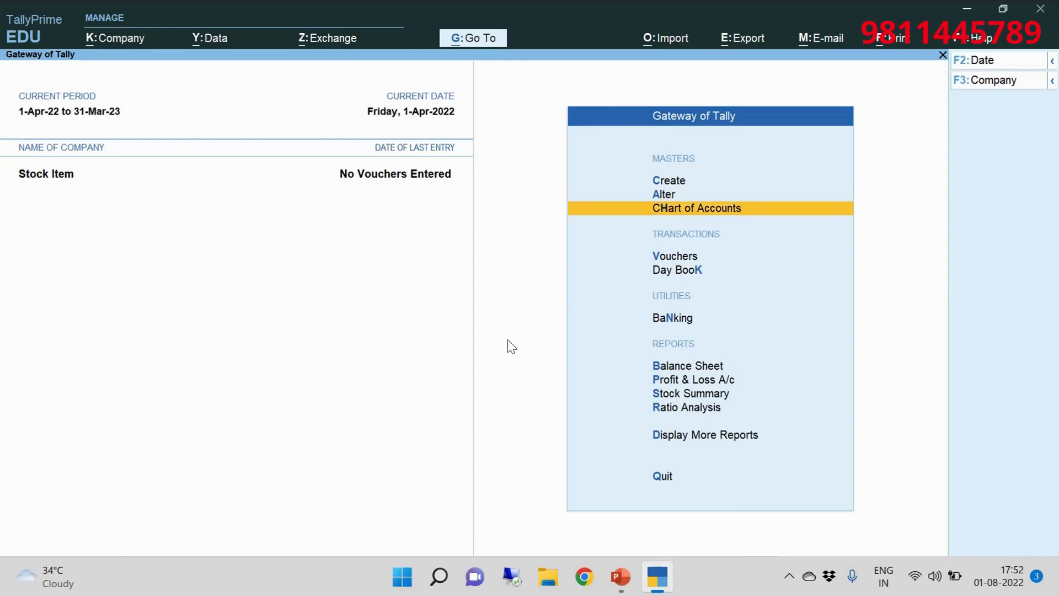
{"action": "key", "text": "Return"}
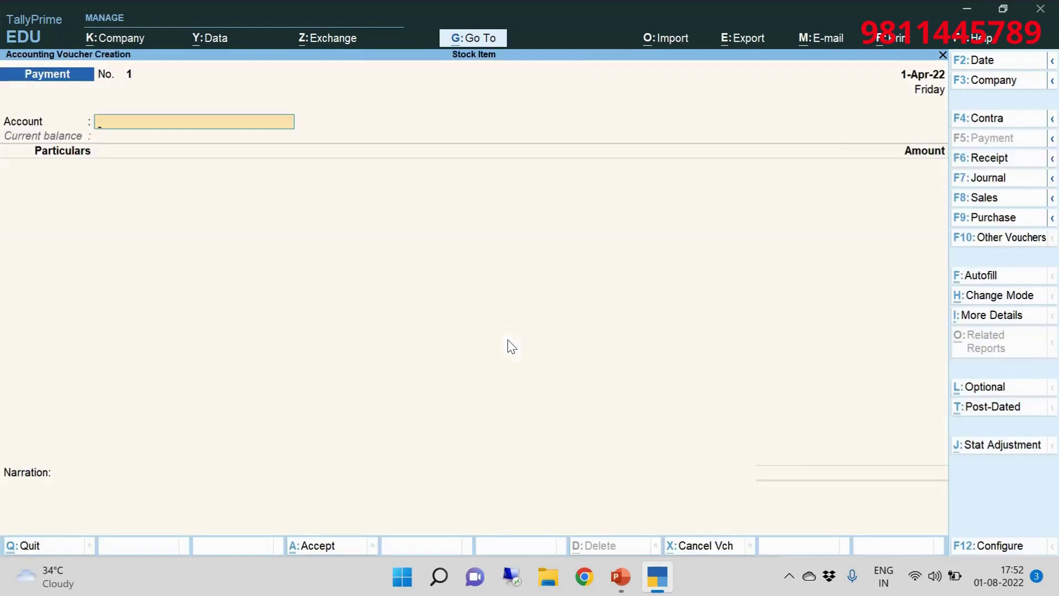
{"action": "left_click", "coordinate": [992, 219]}
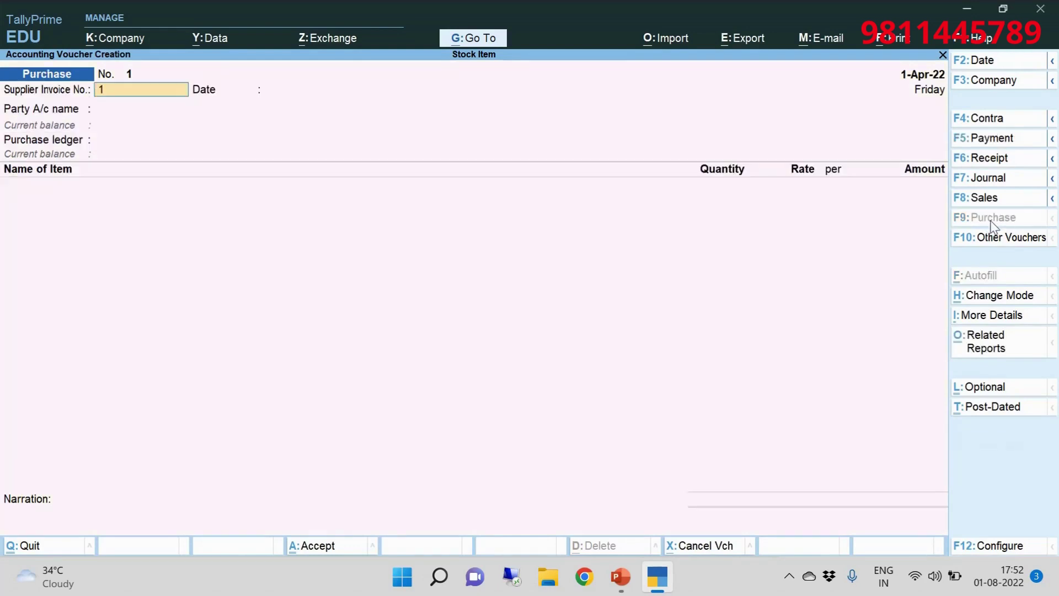
{"action": "type", "text": "001"}
{"action": "key", "text": "Return"}
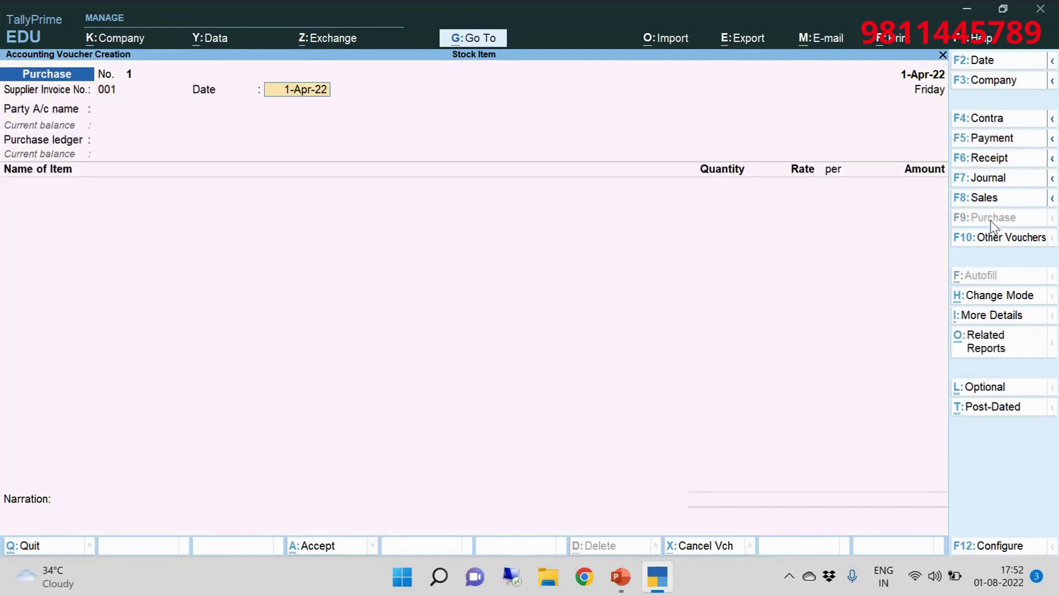
{"action": "key", "text": "Return"}
- Create the party ledger Deepak Enterprises under Sundry Creditors for the purchase voucher
{"action": "key", "text": "Up"}
{"action": "key", "text": "Return"}
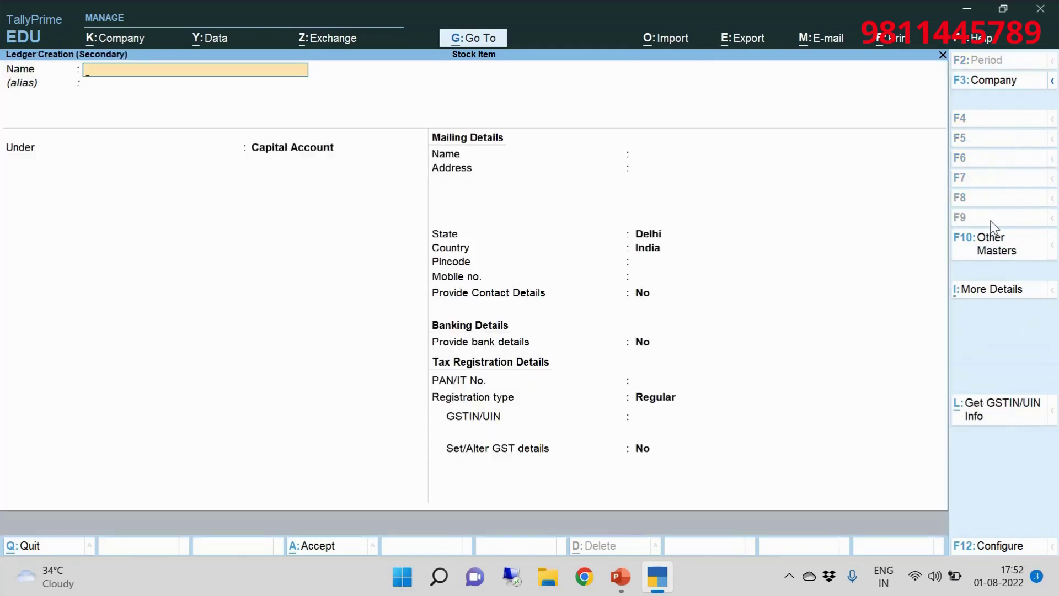
{"action": "type", "text": "Deepak Enterprises"}
{"action": "key", "text": "Return"}
{"action": "type", "text": "Sun"}
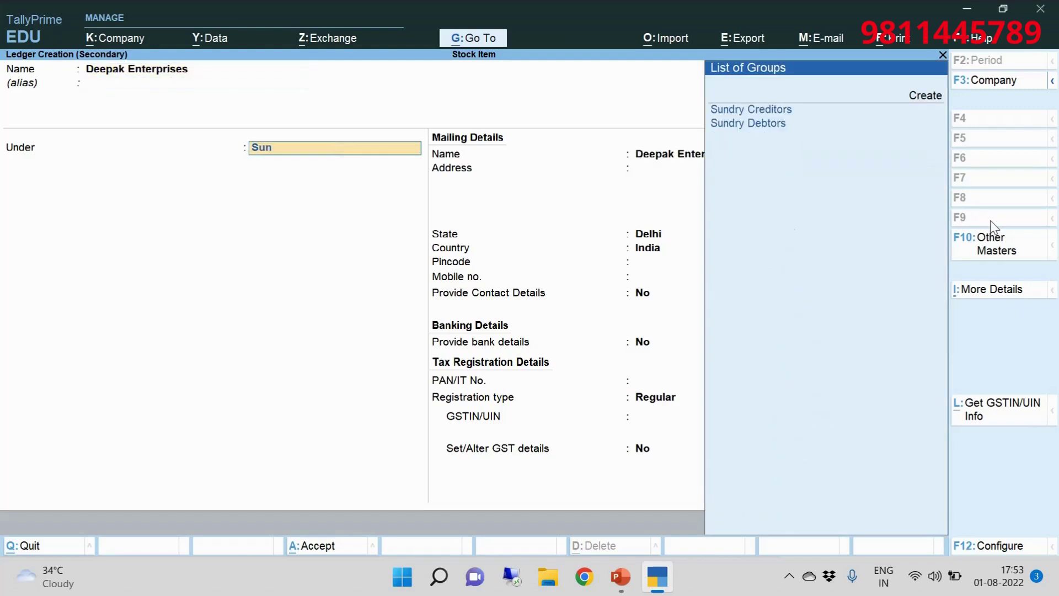
{"action": "key", "text": "Return"}
{"action": "key", "text": "Return"}
{"action": "key", "text": "Return"}
{"action": "key", "text": "Return"}
{"action": "key", "text": "Return"}
{"action": "key", "text": "Return"}
{"action": "key", "text": "Return"}
{"action": "key", "text": "Return"}
{"action": "key", "text": "Return"}
{"action": "key", "text": "Return"}
{"action": "key", "text": "Return"}
{"action": "key", "text": "Return"}
{"action": "key", "text": "Return"}
{"action": "key", "text": "Return"}
{"action": "key", "text": "Return"}
{"action": "key", "text": "Return"}
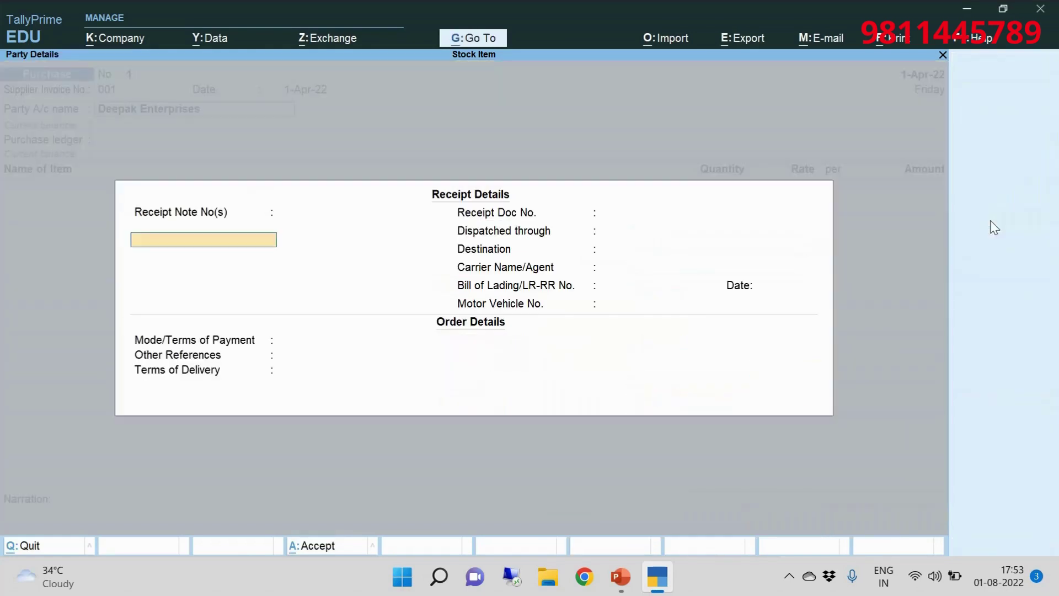
- Leave the receipt and order details blank and accept the party details for Deepak Enterprises
{"action": "key", "text": "Return"}
{"action": "key", "text": "Return"}
{"action": "key", "text": "Return"}
{"action": "key", "text": "Return"}
{"action": "key", "text": "Return"}
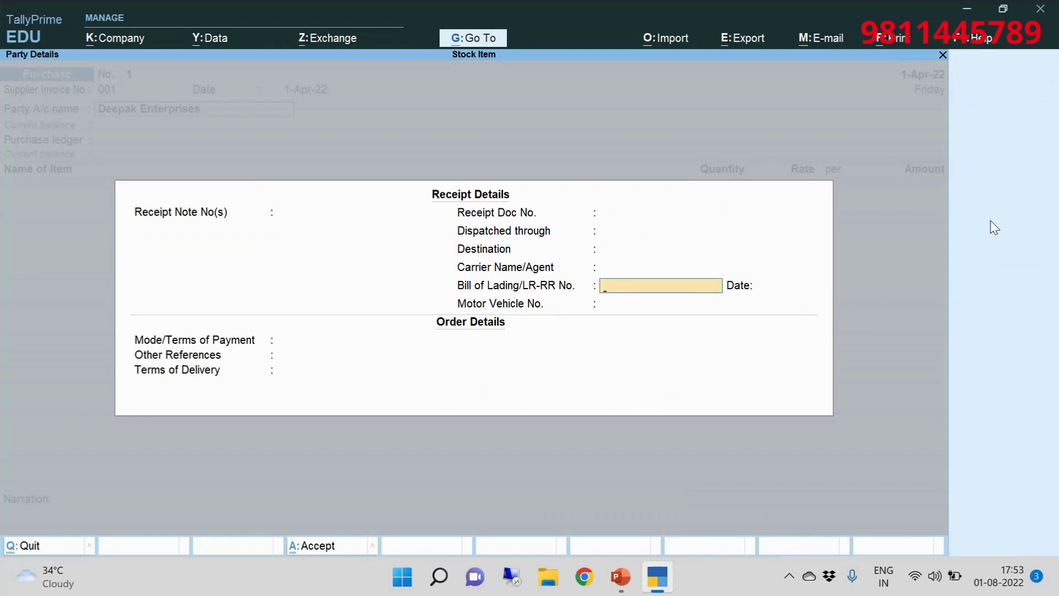
{"action": "key", "text": "Return"}
{"action": "key", "text": "Return"}
{"action": "key", "text": "Return"}
{"action": "key", "text": "Return"}
{"action": "key", "text": "Return"}
{"action": "key", "text": "Return"}
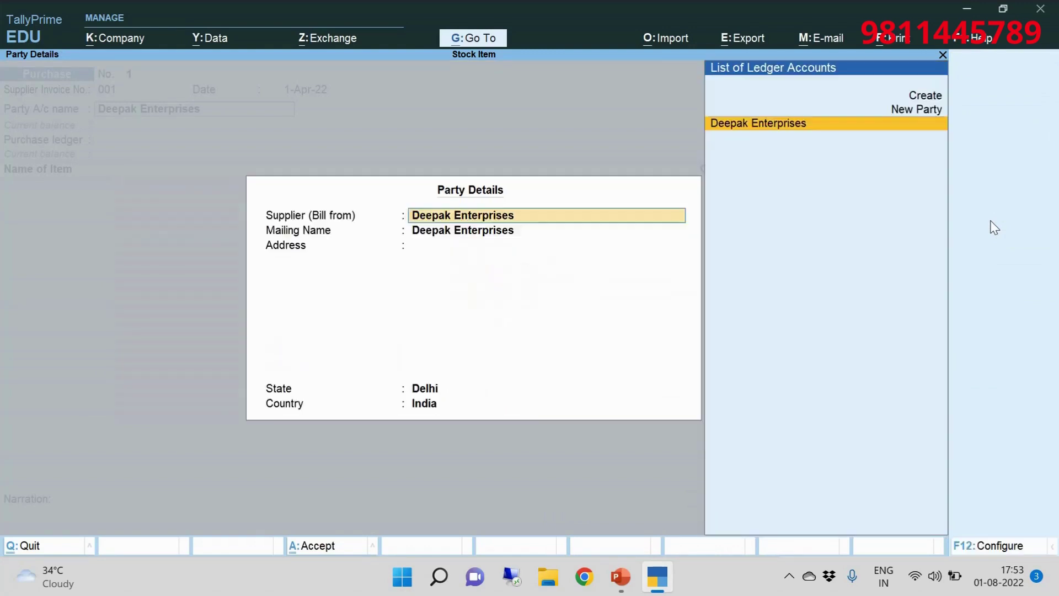
{"action": "key", "text": "Return"}
{"action": "key", "text": "Return"}
{"action": "key", "text": "Return"}
{"action": "key", "text": "Return"}
{"action": "key", "text": "Return"}
- Create a ledger named Purchase under Purchase Accounts and use it as the voucher's purchase ledger
{"action": "key", "text": "Return"}
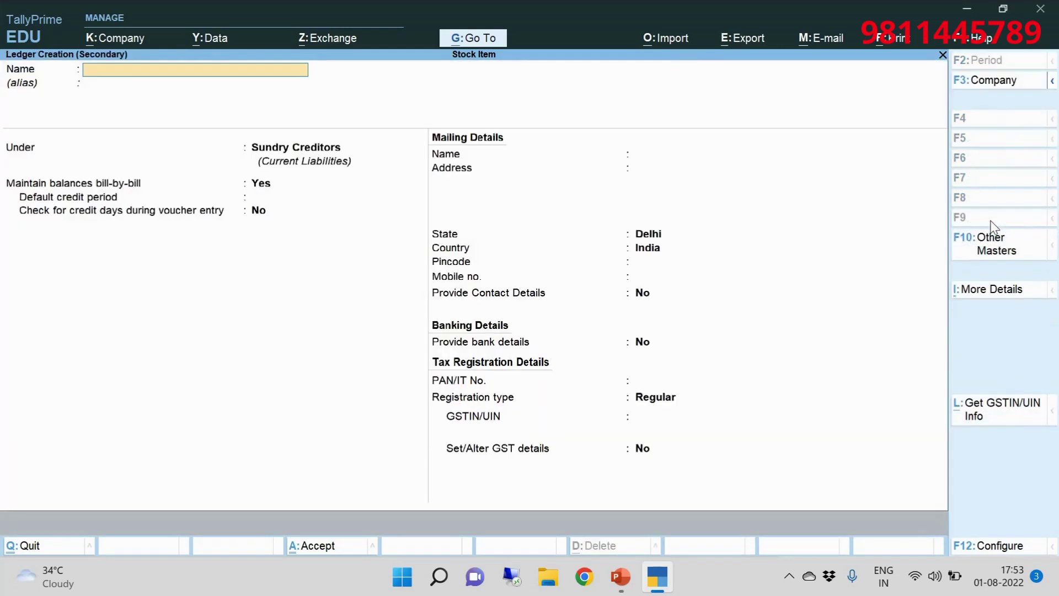
{"action": "type", "text": "Purchase"}
{"action": "key", "text": "Return"}
{"action": "key", "text": "Return"}
{"action": "type", "text": "Pu"}
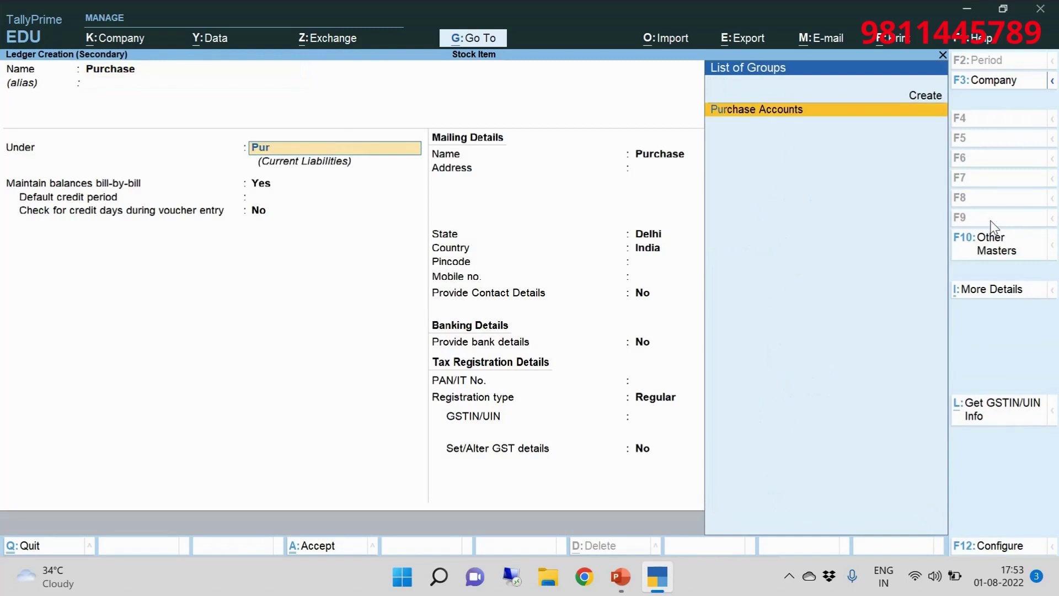
{"action": "type", "text": "r"}
{"action": "key", "text": "Return"}
{"action": "key", "text": "Return"}
{"action": "key", "text": "Return"}
{"action": "key", "text": "Up"}
{"action": "key", "text": "Return"}
{"action": "key", "text": "Return"}
{"action": "key", "text": "Return"}
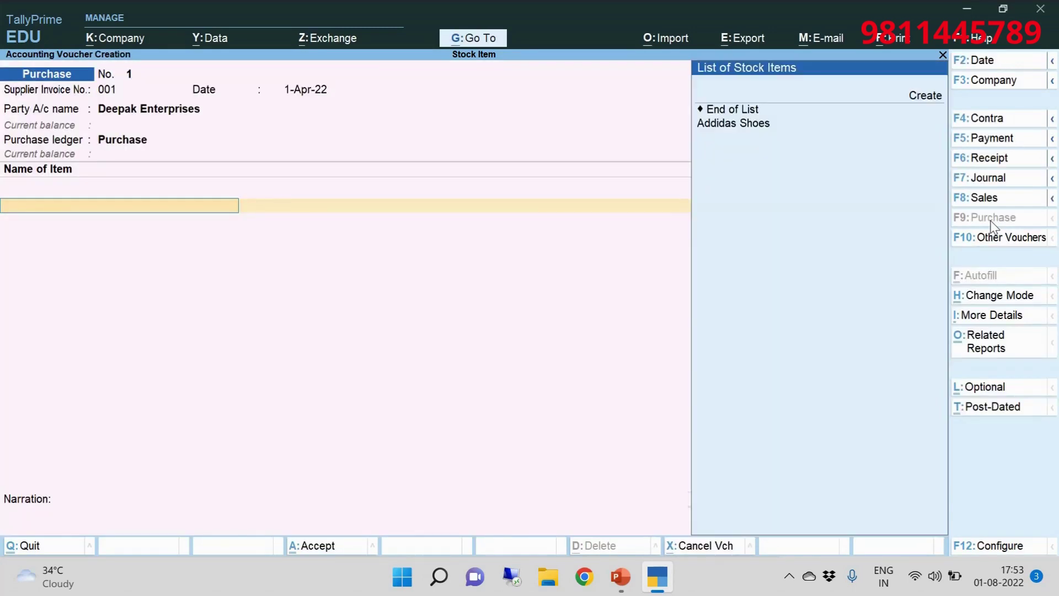
- Add Addidas Shoes to the purchase voucher, allocated to Godown 1 with a quantity of 1,200 sets
{"action": "key", "text": "Down"}
{"action": "key", "text": "Return"}
{"action": "key", "text": "Return"}
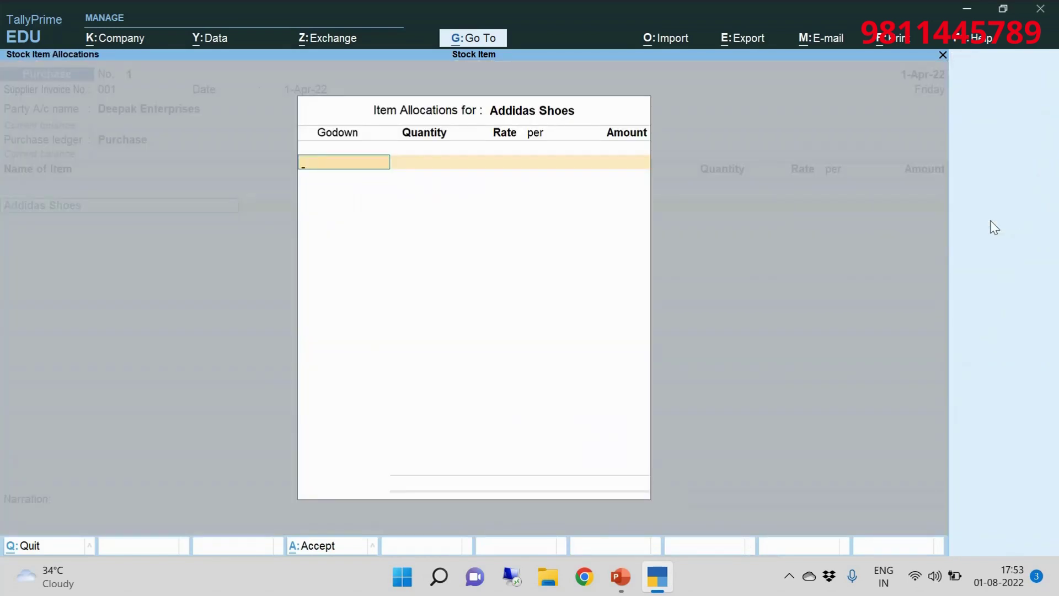
{"action": "key", "text": "Down"}
{"action": "key", "text": "Return"}
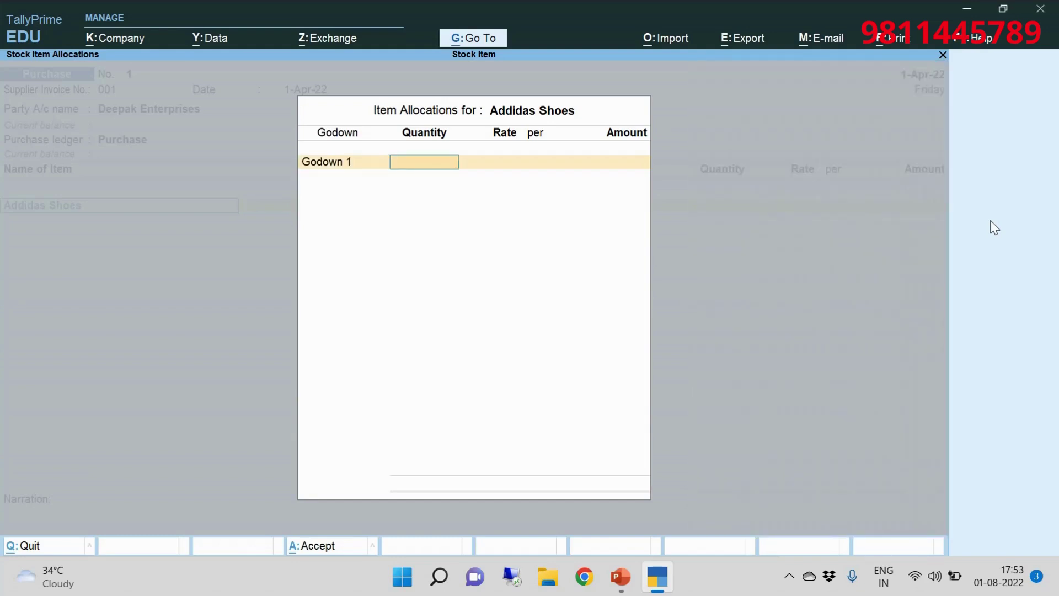
{"action": "type", "text": "1200"}
{"action": "key", "text": "Return"}
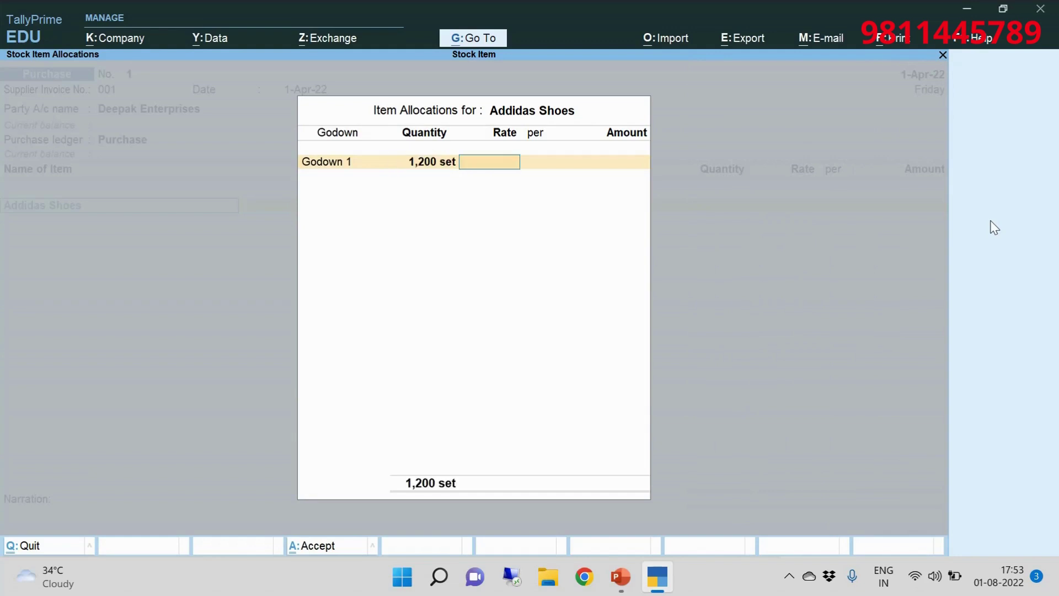
{"action": "type", "text": "1,200"}
{"action": "key", "text": "Return"}
{"action": "key", "text": "Return"}
{"action": "key", "text": "BackSpace"}
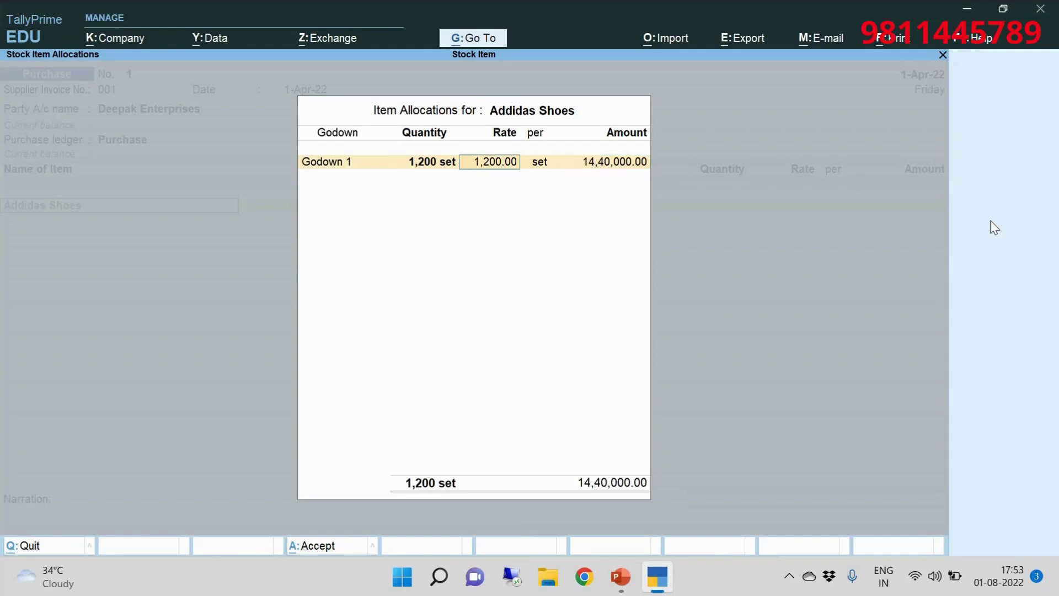
- Set the Addidas Shoes rate to 500 per set and complete the item allocation
{"action": "type", "text": "500"}
{"action": "key", "text": "Return"}
{"action": "key", "text": "Return"}
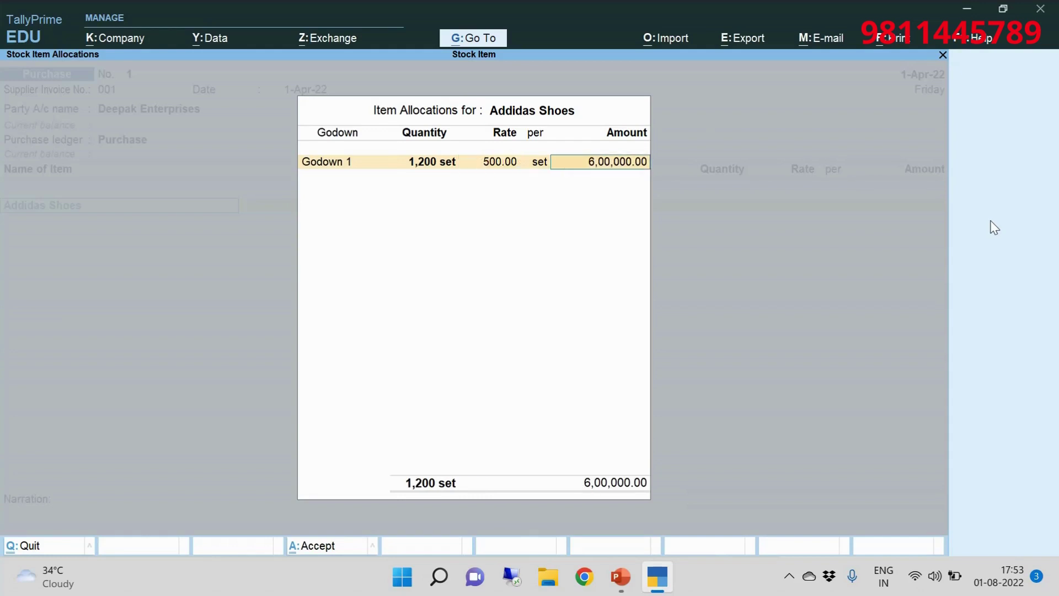
{"action": "key", "text": "Return"}
{"action": "key", "text": "Return"}
{"action": "key", "text": "Return"}
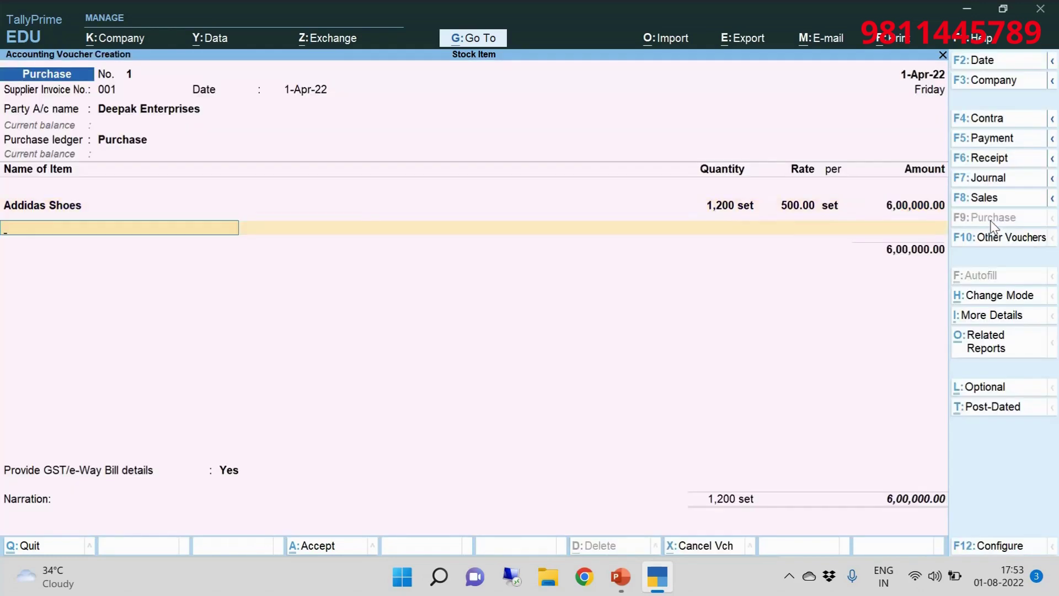
- Create a Cgst ledger under Duties & Taxes with duty type GST and tax type Central Tax, and add it to the voucher
{"action": "key", "text": "Return"}
{"action": "key", "text": "alt+c"}
{"action": "type", "text": "Cgst"}
{"action": "key", "text": "Return"}
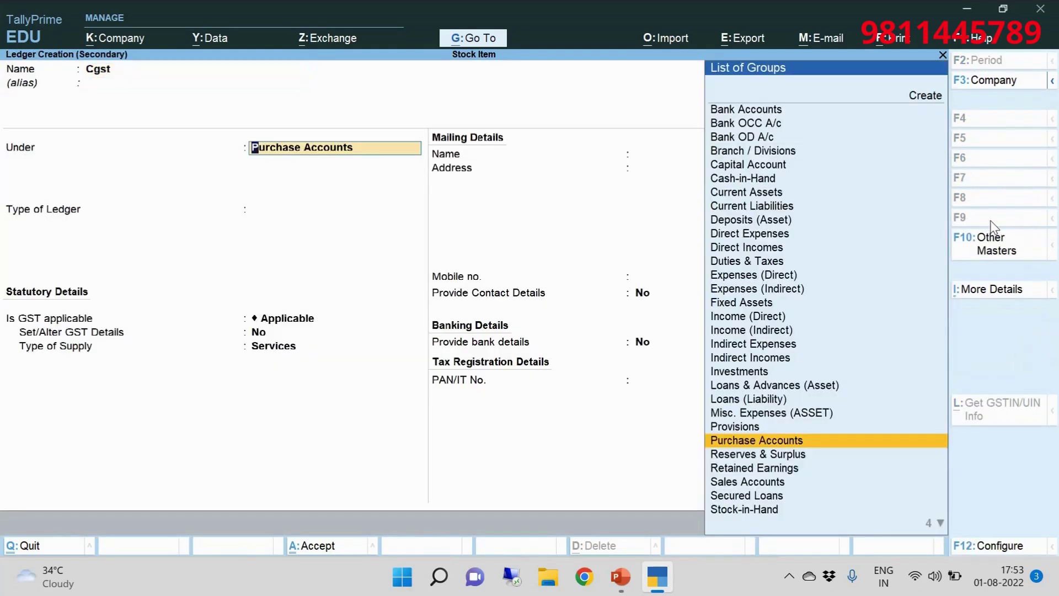
{"action": "type", "text": "Du"}
{"action": "key", "text": "Return"}
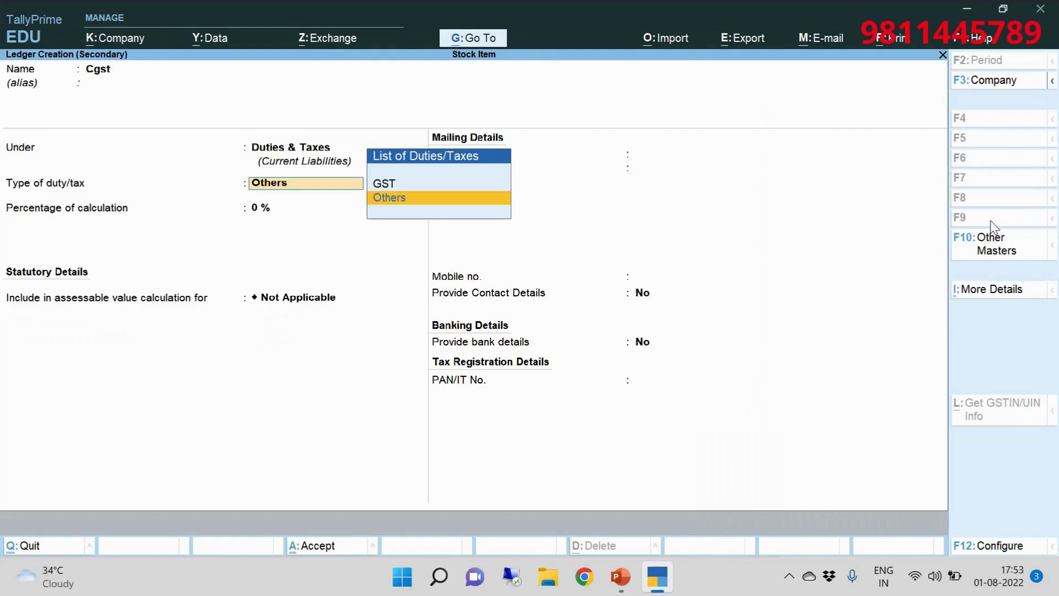
{"action": "key", "text": "Up"}
{"action": "key", "text": "Return"}
{"action": "key", "text": "Return"}
{"action": "type", "text": "9"}
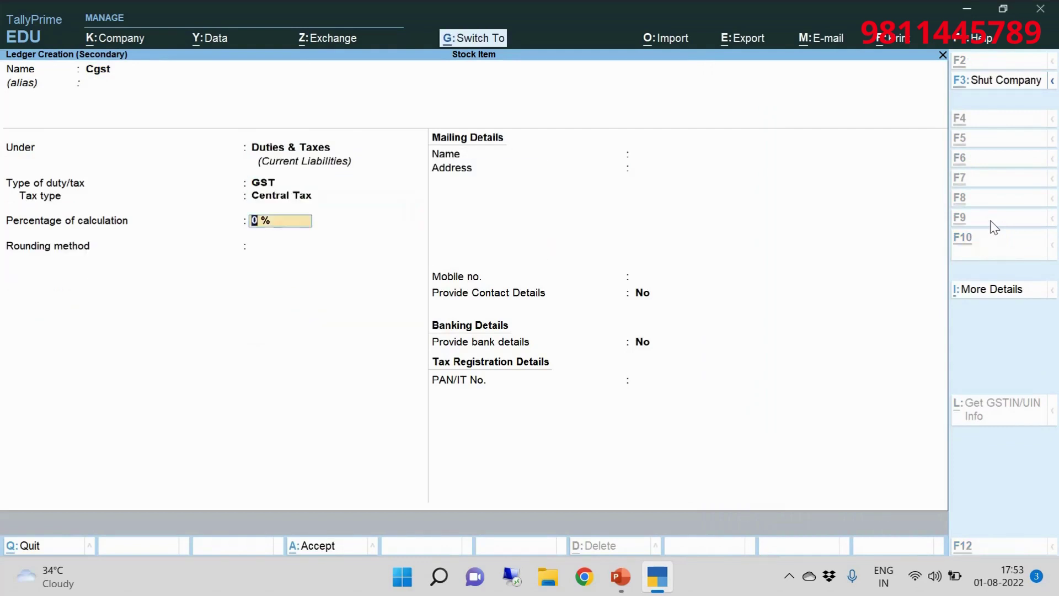
{"action": "key", "text": "ctrl+a"}
{"action": "key", "text": "Return"}
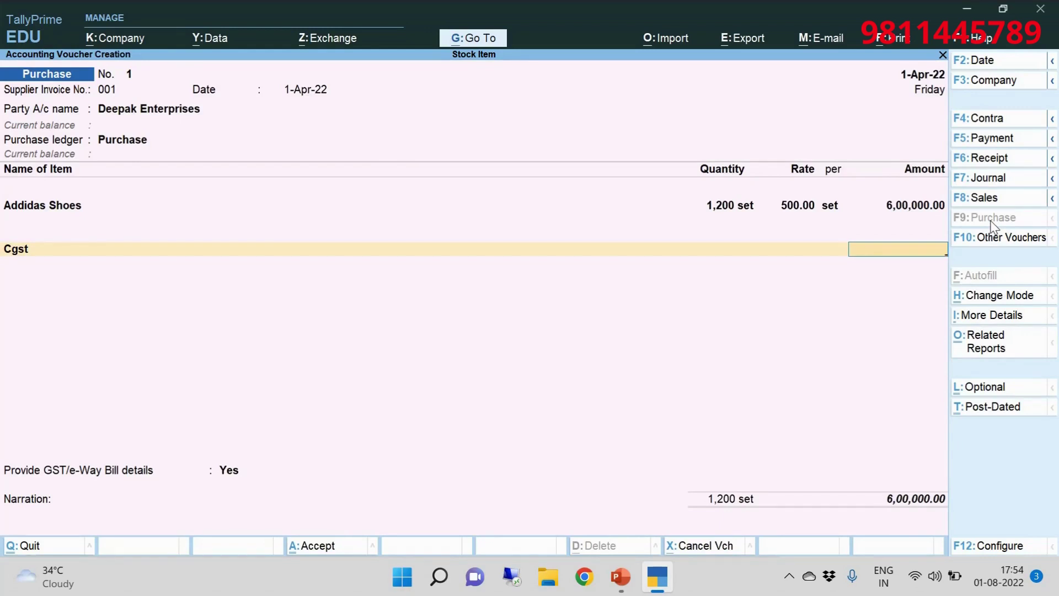
- Go back through the purchase voucher and open its Addidas Shoes stock item for alteration
{"action": "key", "text": "BackSpace"}
{"action": "key", "text": "BackSpace"}
{"action": "key", "text": "BackSpace"}
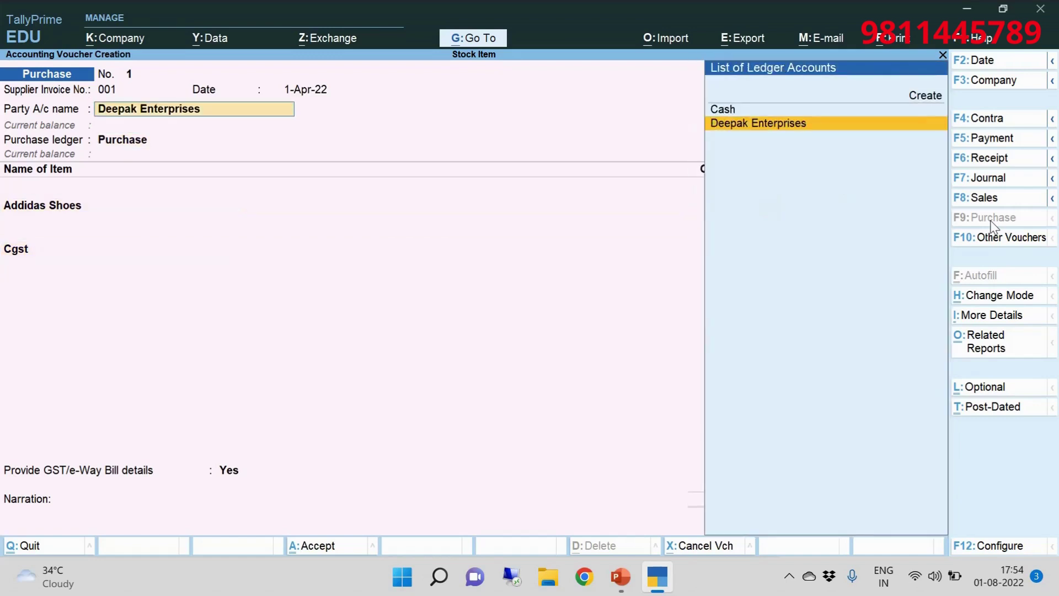
{"action": "key", "text": "Return"}
{"action": "key", "text": "ctrl+a"}
{"action": "key", "text": "ctrl+a"}
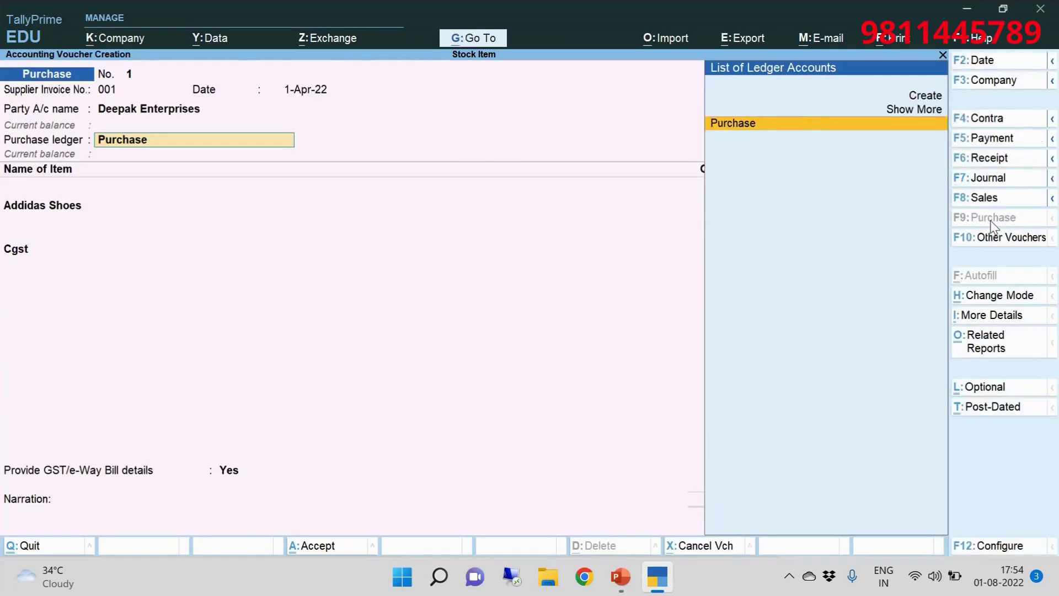
{"action": "key", "text": "Return"}
{"action": "key", "text": "ctrl+Return"}
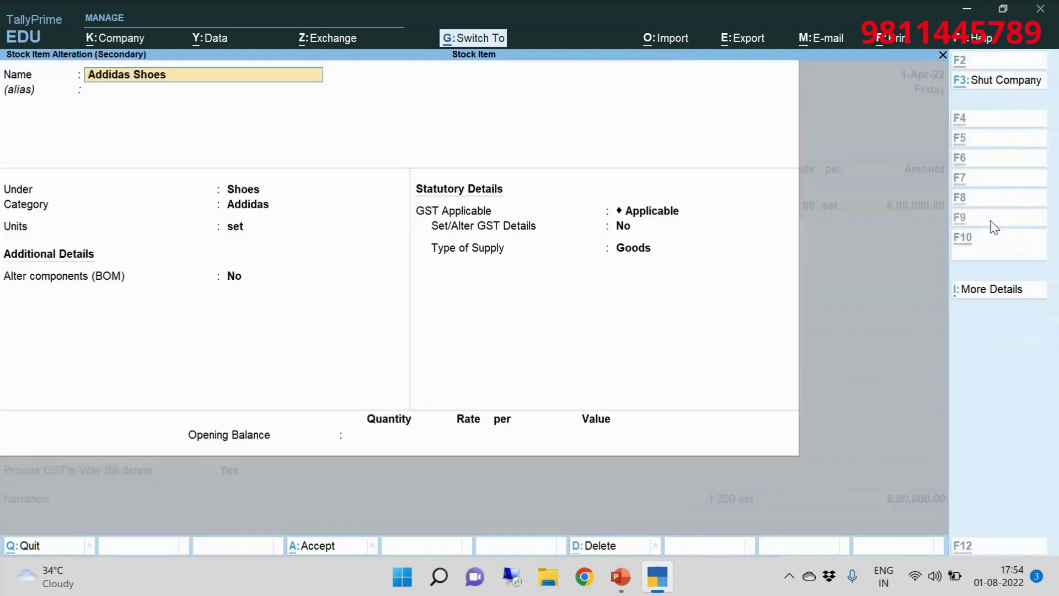
- Enable Set/Alter GST Details for the Addidas Shoes stock item, keeping its group, category and unit
{"action": "key", "text": "Return"}
{"action": "key", "text": "Return"}
{"action": "key", "text": "Return"}
{"action": "key", "text": "Return"}
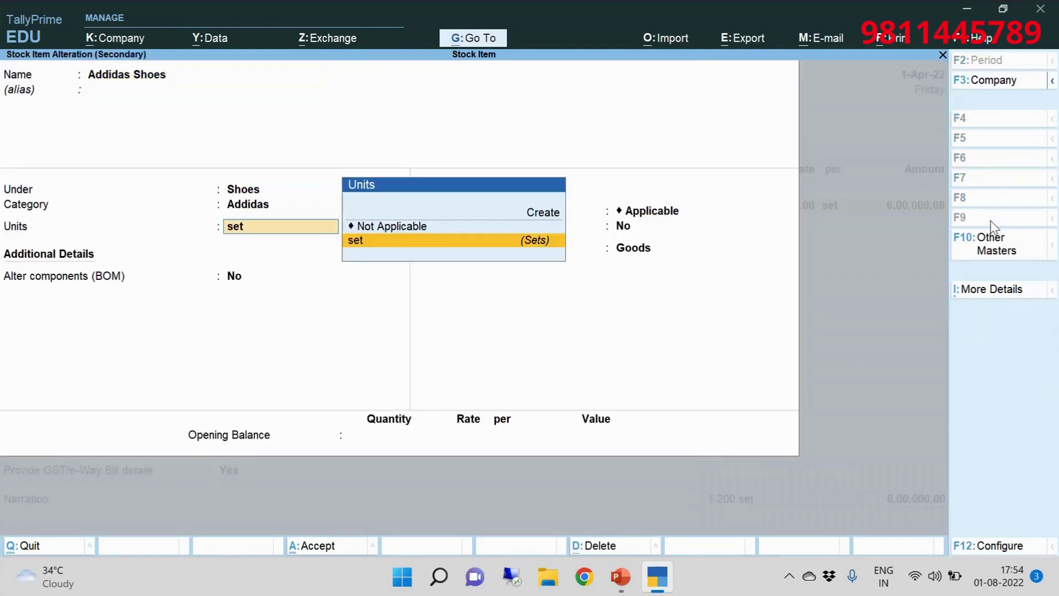
{"action": "key", "text": "BackSpace"}
{"action": "key", "text": "BackSpace"}
{"action": "key", "text": "BackSpace"}
{"action": "key", "text": "BackSpace"}
{"action": "key", "text": "Return"}
{"action": "key", "text": "Return"}
{"action": "key", "text": "Return"}
{"action": "key", "text": "BackSpace"}
{"action": "key", "text": "Return"}
{"action": "key", "text": "Return"}
{"action": "key", "text": "Return"}
{"action": "key", "text": "Return"}
{"action": "key", "text": "Return"}
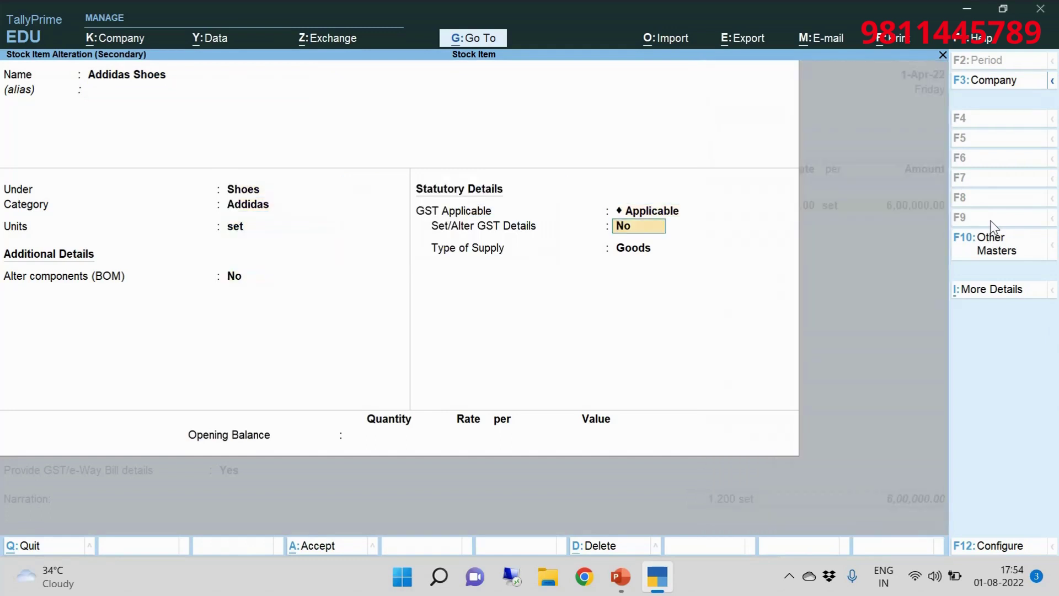
{"action": "type", "text": "y"}
{"action": "key", "text": "Return"}
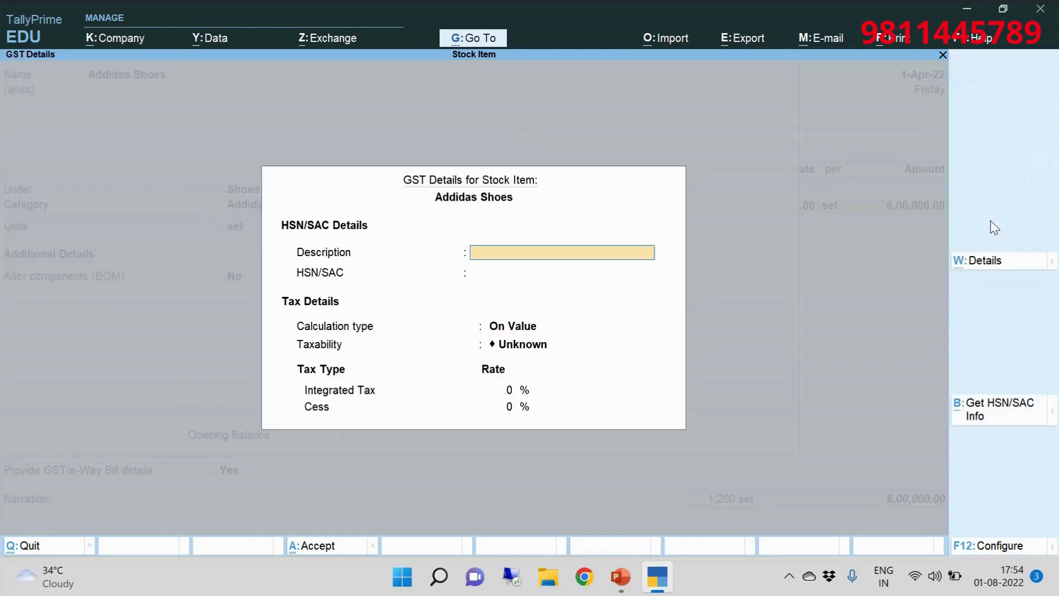
- Enter HSN/SAC 98745 for Addidas Shoes and make it taxable at an 18% integrated tax rate
{"action": "key", "text": "Return"}
{"action": "type", "text": "98745"}
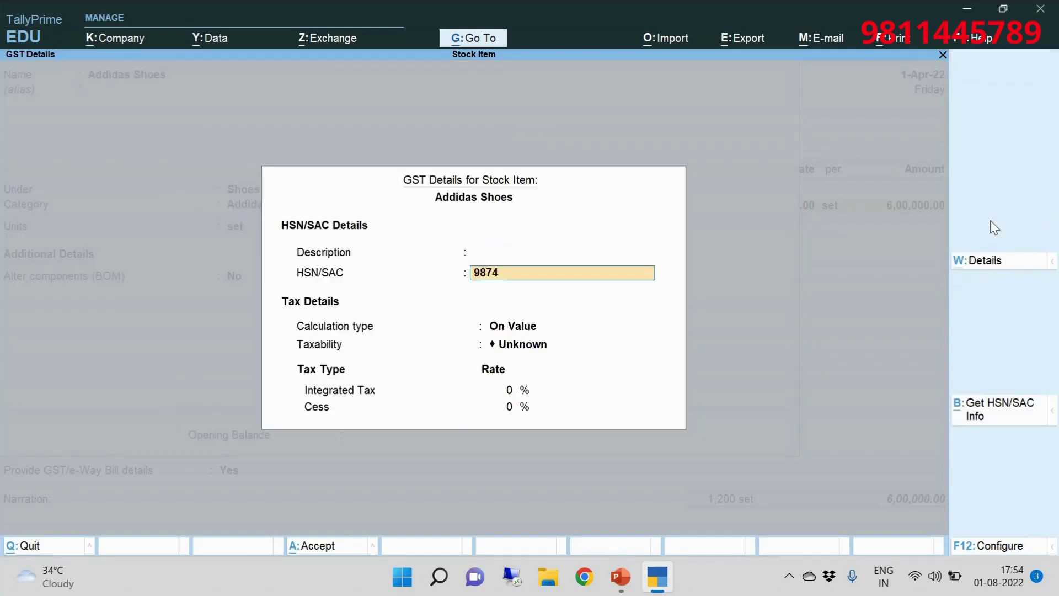
{"action": "key", "text": "Return"}
{"action": "key", "text": "Return"}
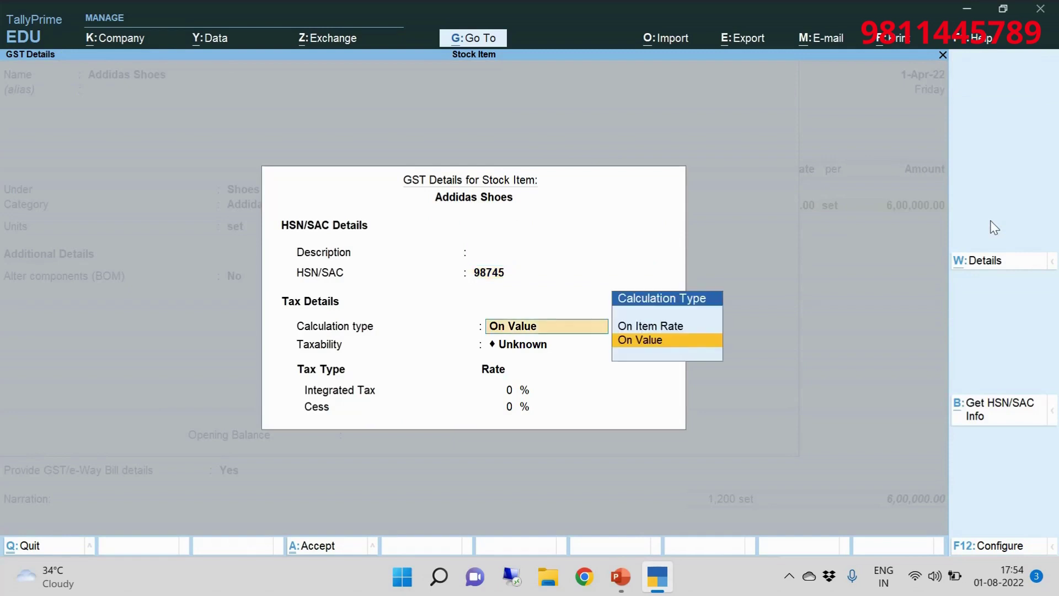
{"action": "key", "text": "Down"}
{"action": "key", "text": "Down"}
{"action": "key", "text": "Down"}
{"action": "key", "text": "Return"}
{"action": "type", "text": "18"}
{"action": "key", "text": "Return"}
{"action": "key", "text": "Return"}
- Save the altered Addidas Shoes item and apply the Cgst amount on the purchase voucher
{"action": "key", "text": "Return"}
{"action": "key", "text": "Return"}
{"action": "key", "text": "Return"}
{"action": "key", "text": "Return"}
{"action": "key", "text": "Return"}
{"action": "key", "text": "Return"}
{"action": "key", "text": "Return"}
{"action": "key", "text": "Return"}
{"action": "key", "text": "Return"}
{"action": "key", "text": "Return"}
{"action": "key", "text": "Return"}
{"action": "key", "text": "Return"}
{"action": "key", "text": "Return"}
{"action": "key", "text": "BackSpace"}
{"action": "key", "text": "BackSpace"}
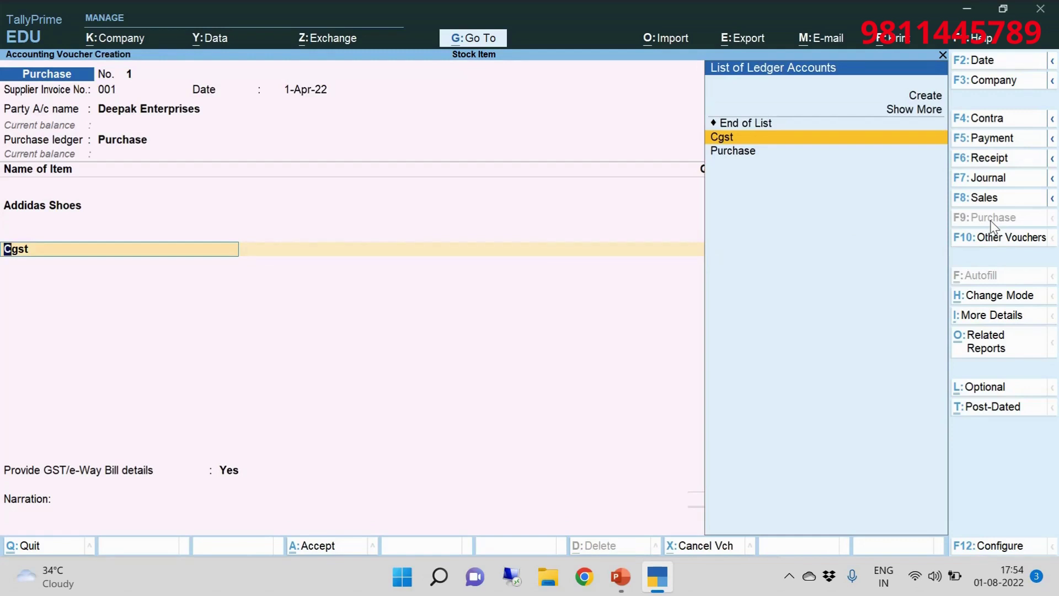
{"action": "key", "text": "Return"}
{"action": "key", "text": "Up"}
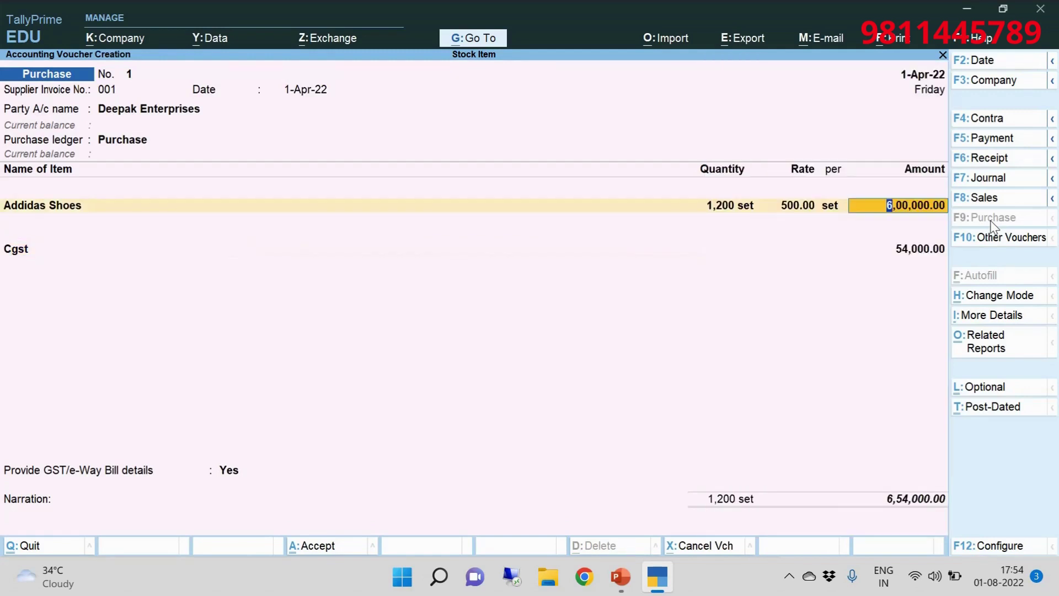
- Check the GST details of the voucher's Purchase ledger and leave them without saving
{"action": "key", "text": "BackSpace"}
{"action": "key", "text": "BackSpace"}
{"action": "key", "text": "BackSpace"}
{"action": "key", "text": "BackSpace"}
{"action": "key", "text": "BackSpace"}
{"action": "key", "text": "Return"}
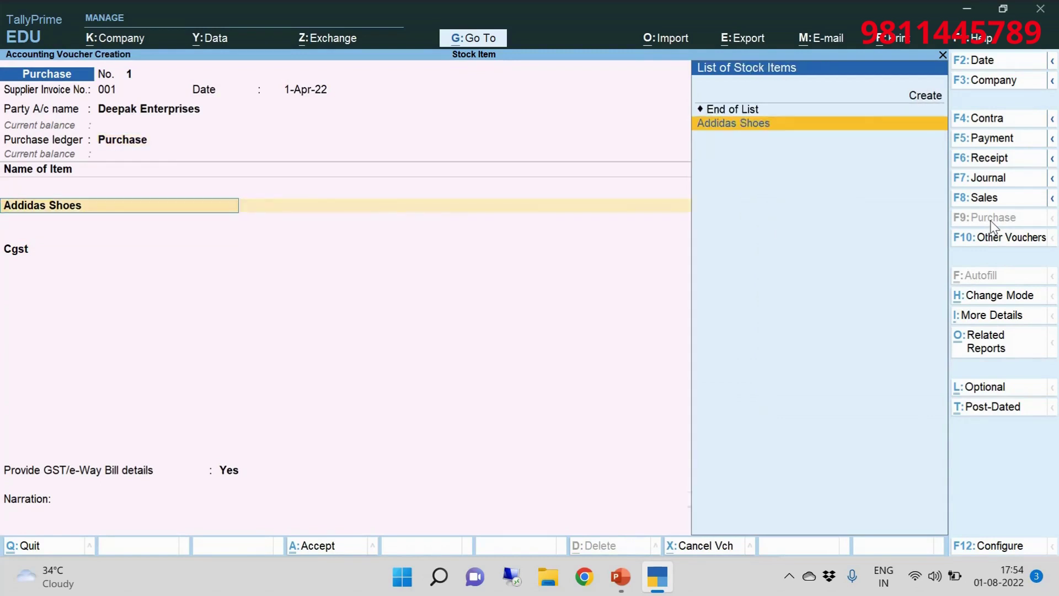
{"action": "key", "text": "BackSpace"}
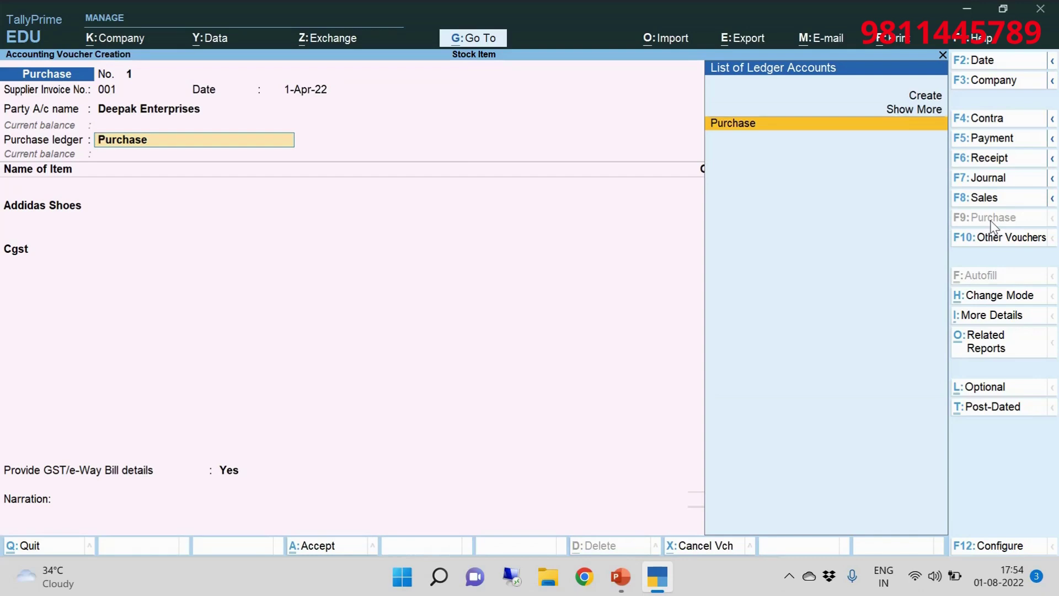
{"action": "key", "text": "ctrl+Return"}
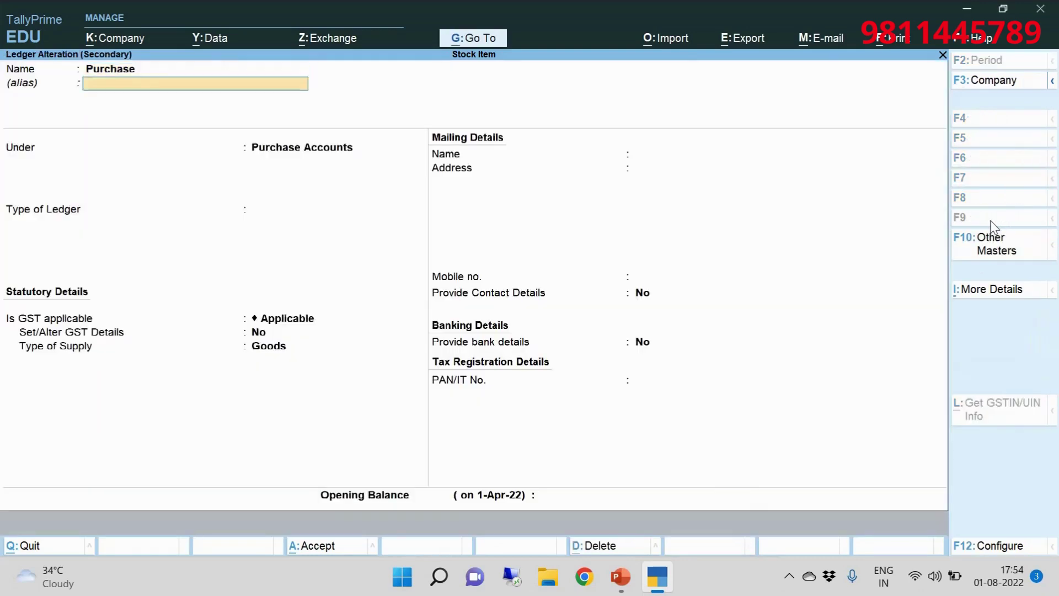
{"action": "key", "text": "Return"}
{"action": "key", "text": "Return"}
{"action": "key", "text": "Return"}
{"action": "key", "text": "Return"}
{"action": "key", "text": "Return"}
{"action": "type", "text": "y"}
{"action": "key", "text": "Return"}
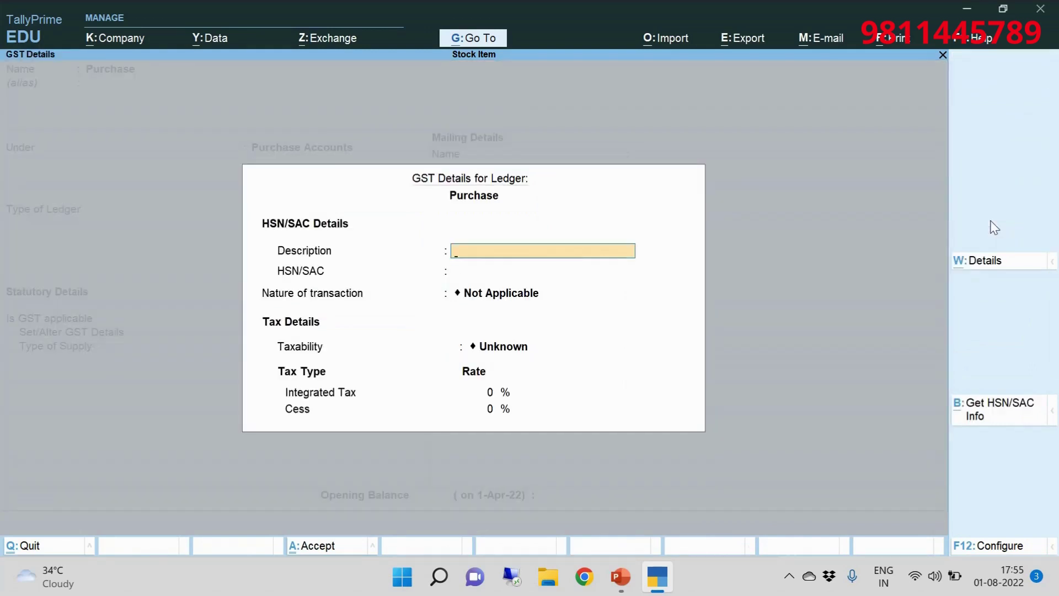
{"action": "key", "text": "Escape"}
{"action": "key", "text": "Escape"}
{"action": "key", "text": "Return"}
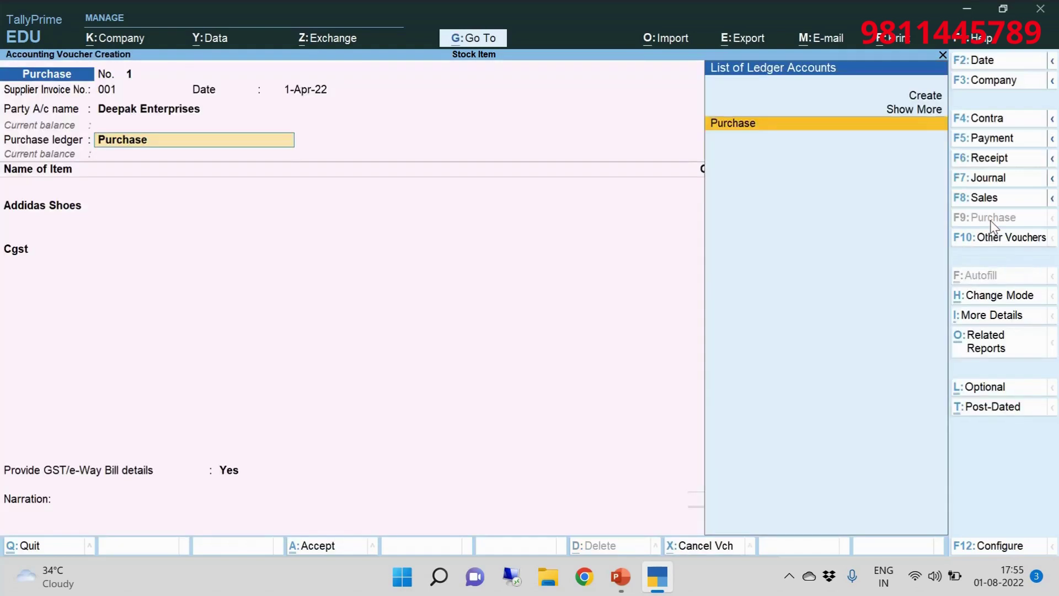
- Reconfirm the voucher's party, receipt and Addidas Shoes allocation details up to the empty ledger line below Cgst
{"action": "key", "text": "BackSpace"}
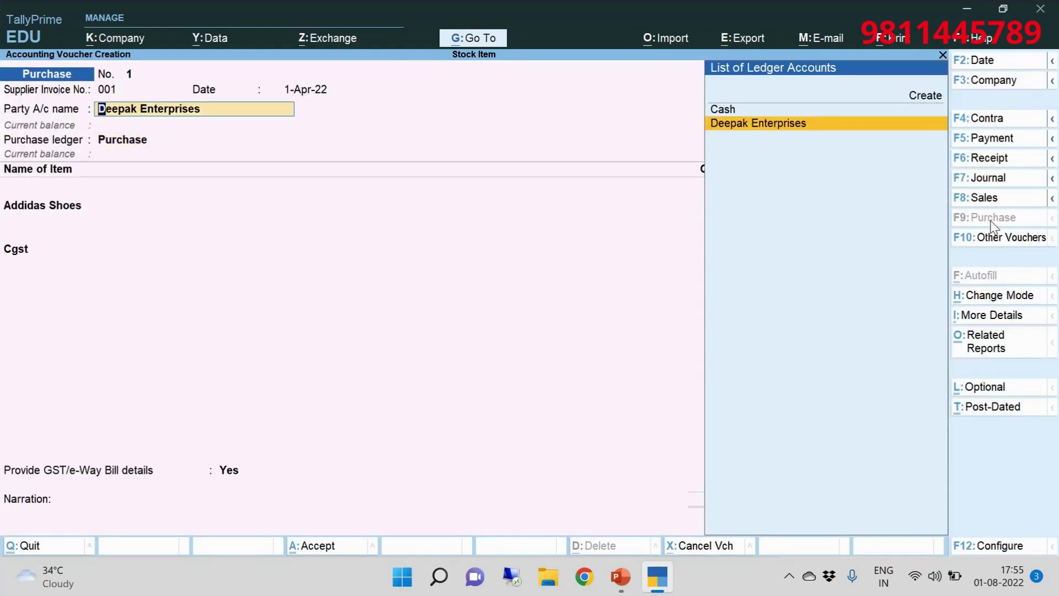
{"action": "key", "text": "Return"}
{"action": "key", "text": "Return"}
{"action": "key", "text": "Return"}
{"action": "key", "text": "Return"}
{"action": "key", "text": "Return"}
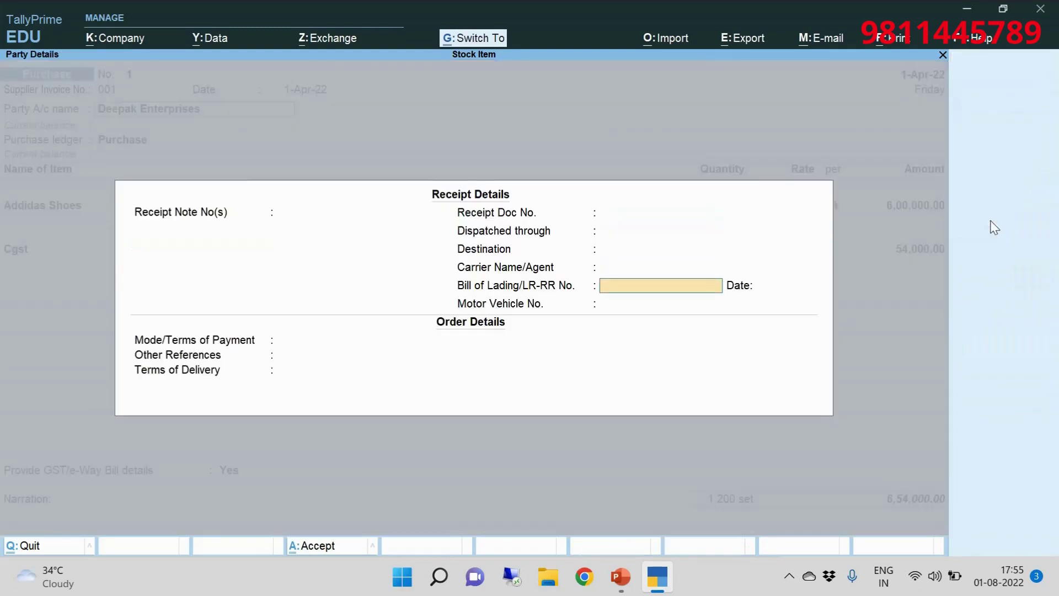
{"action": "key", "text": "ctrl+a"}
{"action": "key", "text": "ctrl+a"}
{"action": "key", "text": "Return"}
{"action": "key", "text": "Return"}
{"action": "key", "text": "Return"}
{"action": "key", "text": "Return"}
{"action": "key", "text": "Return"}
{"action": "key", "text": "Return"}
{"action": "key", "text": "Return"}
{"action": "key", "text": "Return"}
{"action": "key", "text": "Return"}
{"action": "key", "text": "Return"}
{"action": "key", "text": "Return"}
{"action": "key", "text": "Return"}
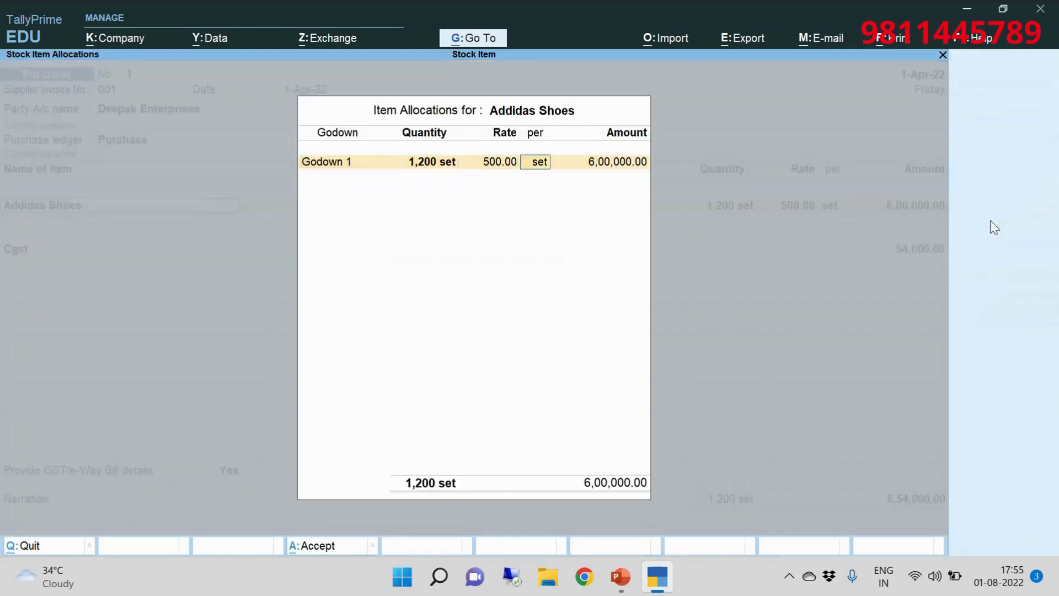
{"action": "key", "text": "Return"}
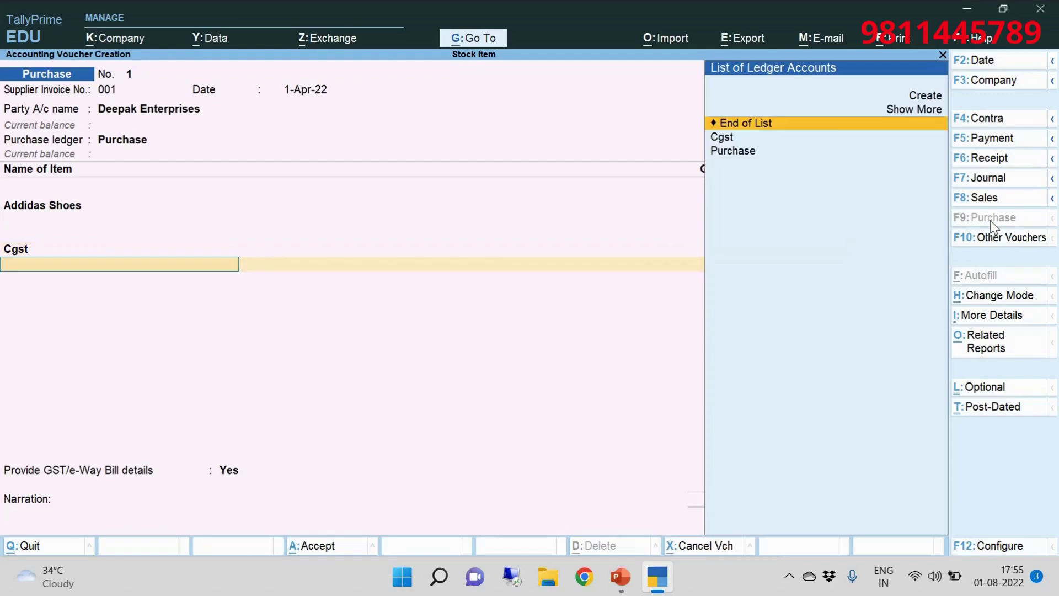
- Create an Sgst ledger under Duties & Taxes with duty type GST and tax type State Tax, and add it to the voucher
{"action": "key", "text": "alt+c"}
{"action": "type", "text": "Sgst"}
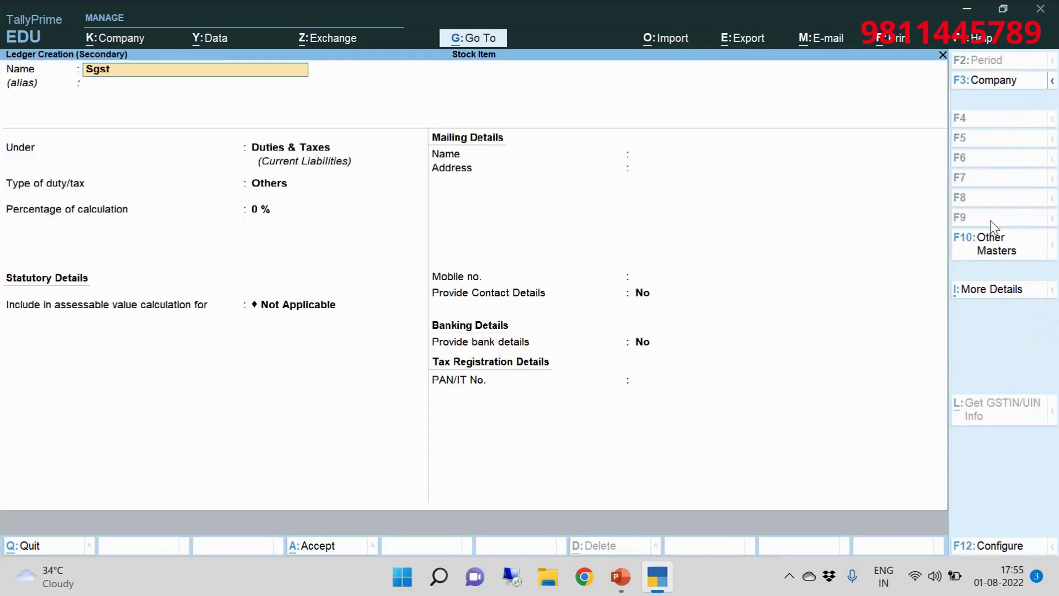
{"action": "key", "text": "Return"}
{"action": "key", "text": "Return"}
{"action": "key", "text": "Return"}
{"action": "key", "text": "Up"}
{"action": "key", "text": "Return"}
{"action": "key", "text": "Down"}
{"action": "key", "text": "Down"}
{"action": "key", "text": "Down"}
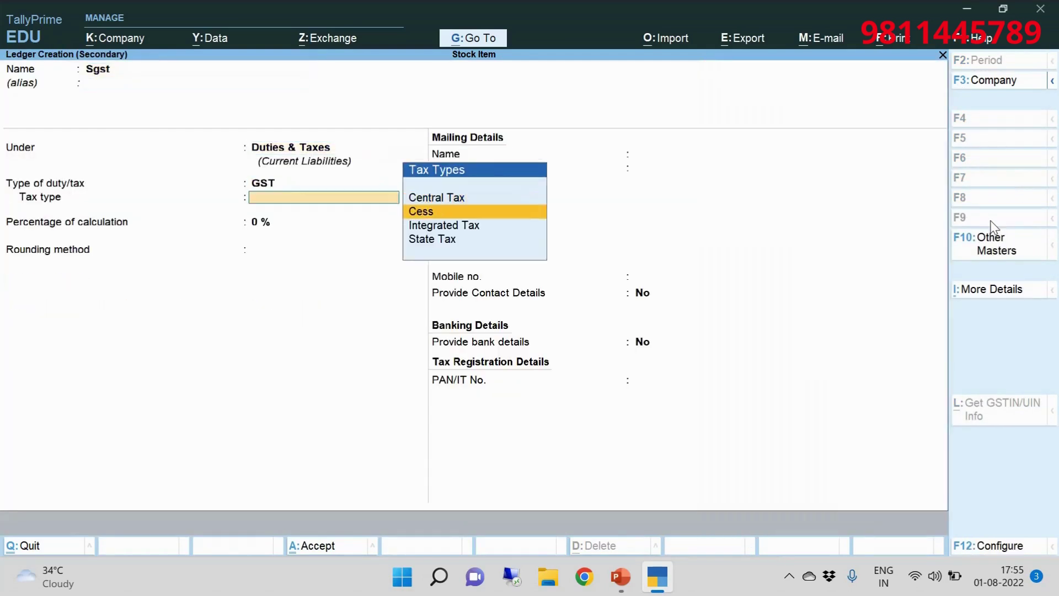
{"action": "key", "text": "Return"}
{"action": "key", "text": "ctrl+a"}
{"action": "key", "text": "Return"}
{"action": "key", "text": "Return"}
{"action": "key", "text": "Return"}
- Set Provide GST/e-Way Bill details to No, record the supplier's bill as New Ref, and save the purchase voucher
{"action": "key", "text": "Down"}
{"action": "key", "text": "Return"}
{"action": "key", "text": "Return"}
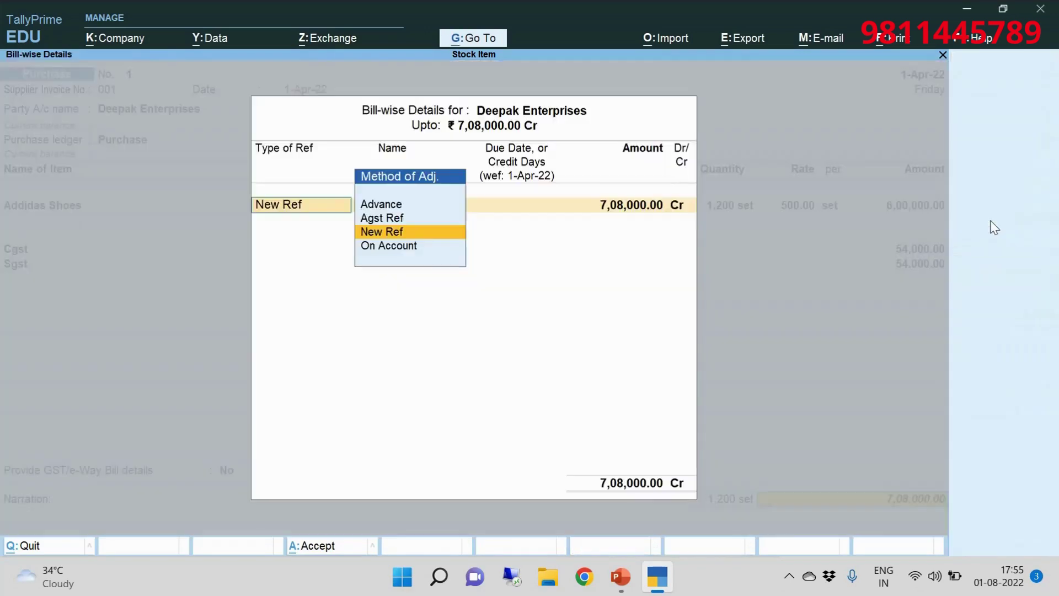
{"action": "key", "text": "Return"}
{"action": "key", "text": "Return"}
{"action": "key", "text": "Return"}
{"action": "key", "text": "Return"}
{"action": "key", "text": "Return"}
{"action": "key", "text": "Return"}
{"action": "key", "text": "Return"}
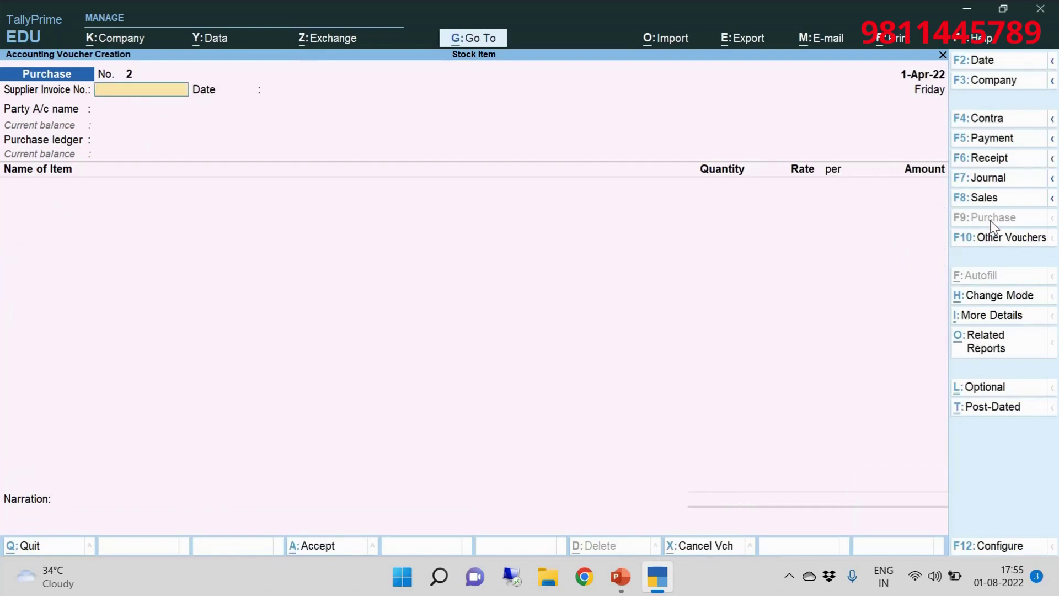
- Review the Stock Summary for the Shoes group down to the April vouchers of Addidas Shoes, and return to the Gateway of Tally
{"action": "key", "text": "Escape"}
{"action": "key", "text": "Return"}
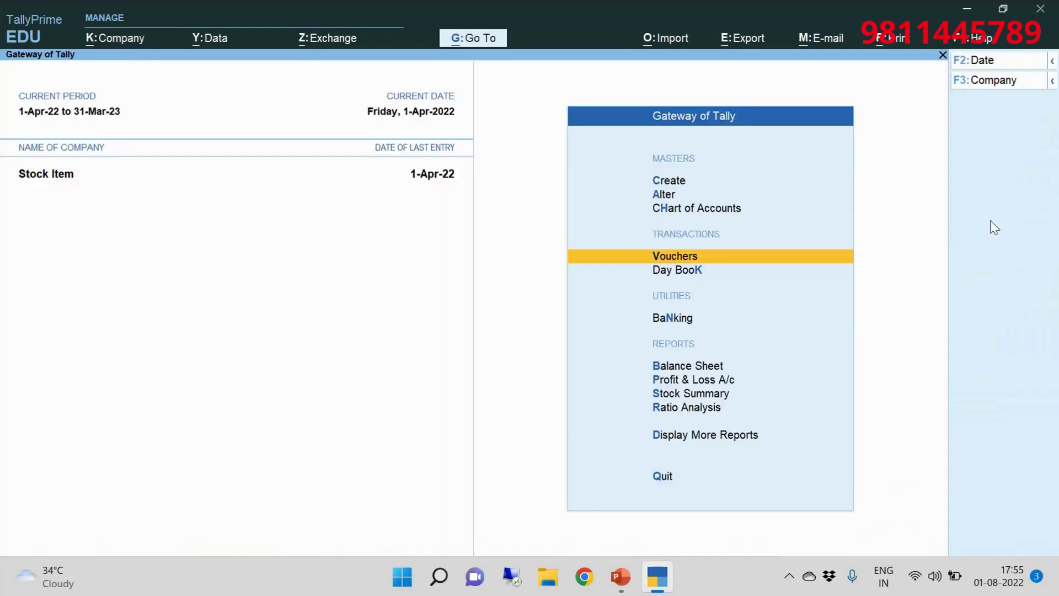
{"action": "key", "text": "Down"}
{"action": "key", "text": "Down"}
{"action": "key", "text": "Down"}
{"action": "key", "text": "Down"}
{"action": "key", "text": "Down"}
{"action": "key", "text": "Down"}
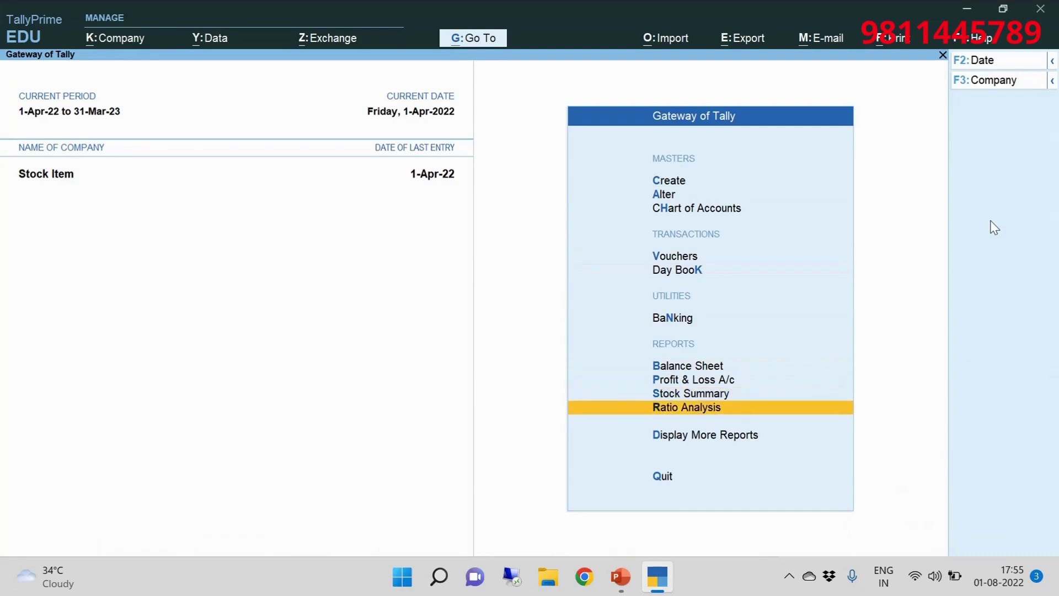
{"action": "key", "text": "Up"}
{"action": "key", "text": "Return"}
{"action": "key", "text": "Return"}
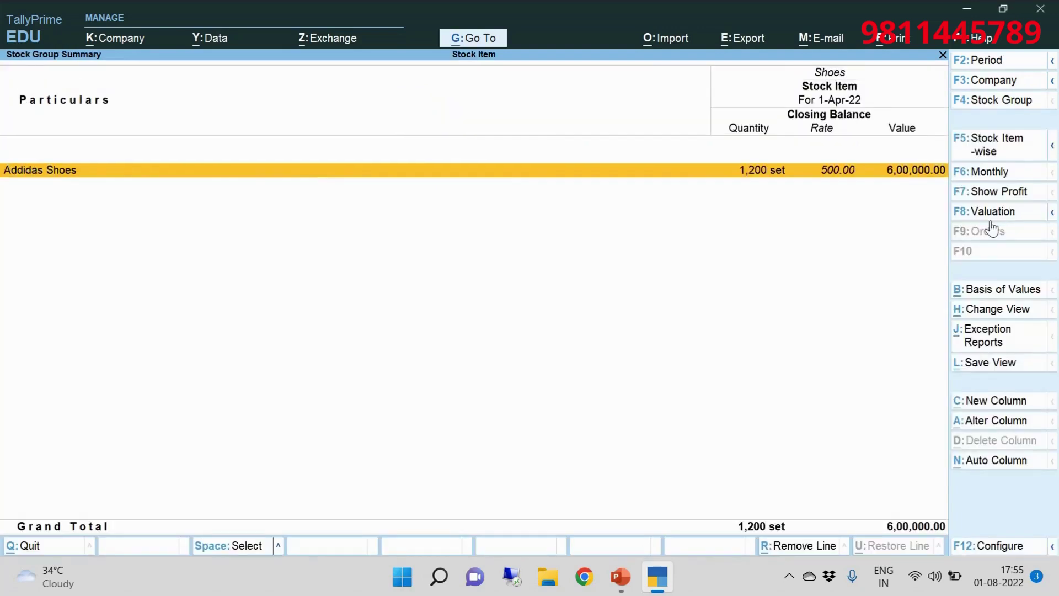
{"action": "key", "text": "Return"}
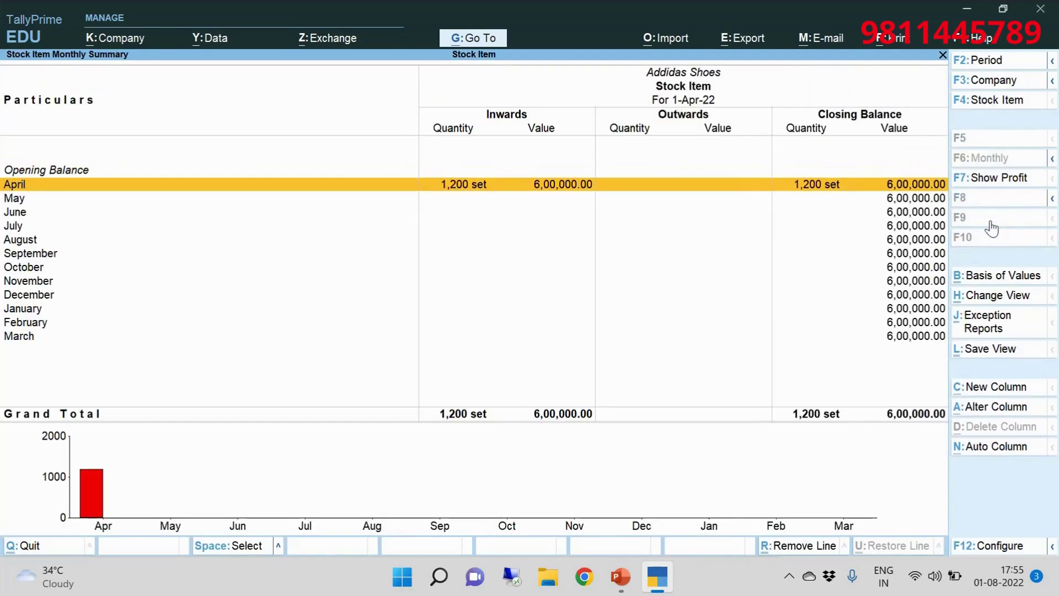
{"action": "key", "text": "Return"}
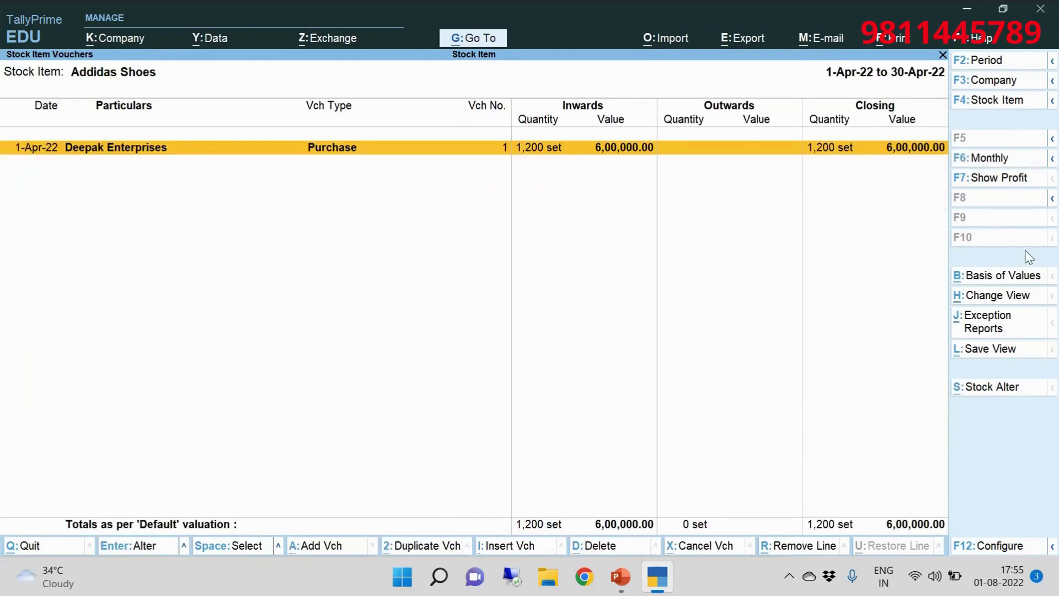
{"action": "key", "text": "Escape"}
{"action": "key", "text": "Escape"}
{"action": "key", "text": "Escape"}
{"action": "key", "text": "Escape"}
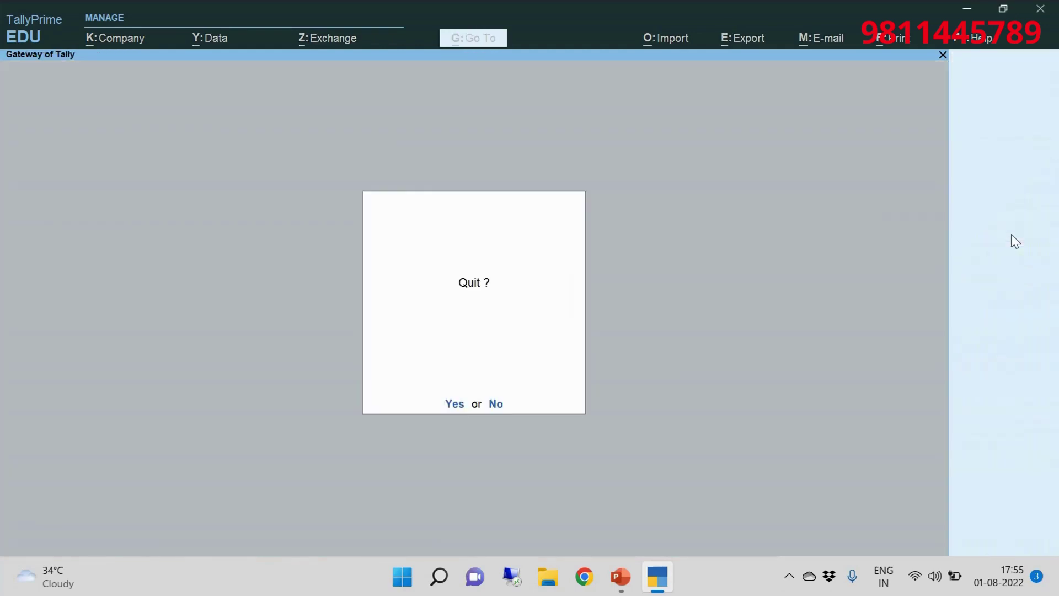
{"action": "key", "text": "Escape"}
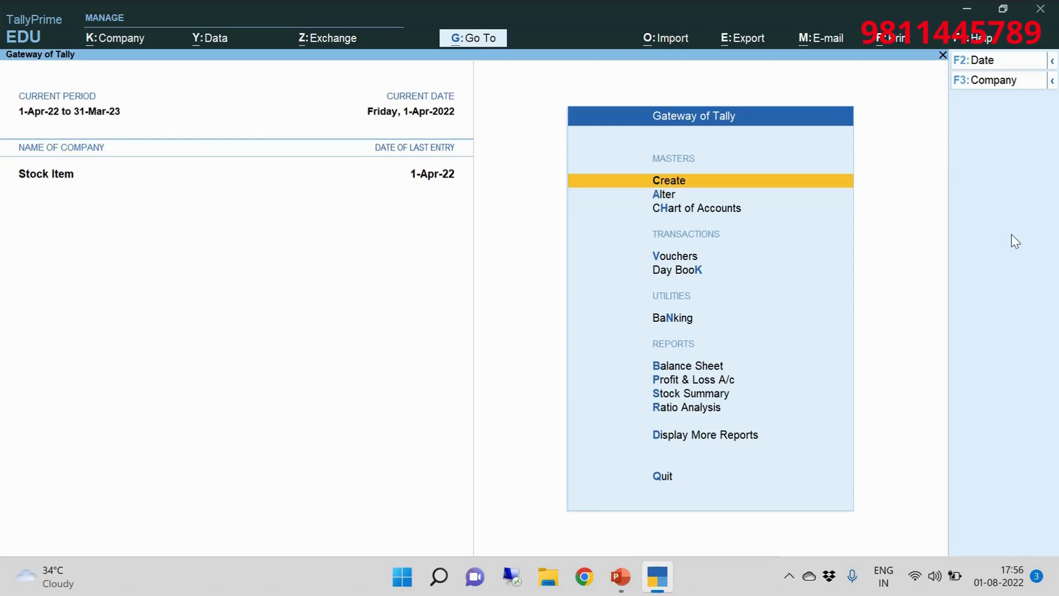
- Start a new stock item named Basmati Rice with no alias
{"action": "key", "text": "Return"}
{"action": "key", "text": "Down"}
{"action": "key", "text": "Down"}
{"action": "key", "text": "Down"}
{"action": "key", "text": "Down"}
{"action": "key", "text": "Down"}
{"action": "key", "text": "Down"}
{"action": "key", "text": "Down"}
{"action": "key", "text": "Return"}
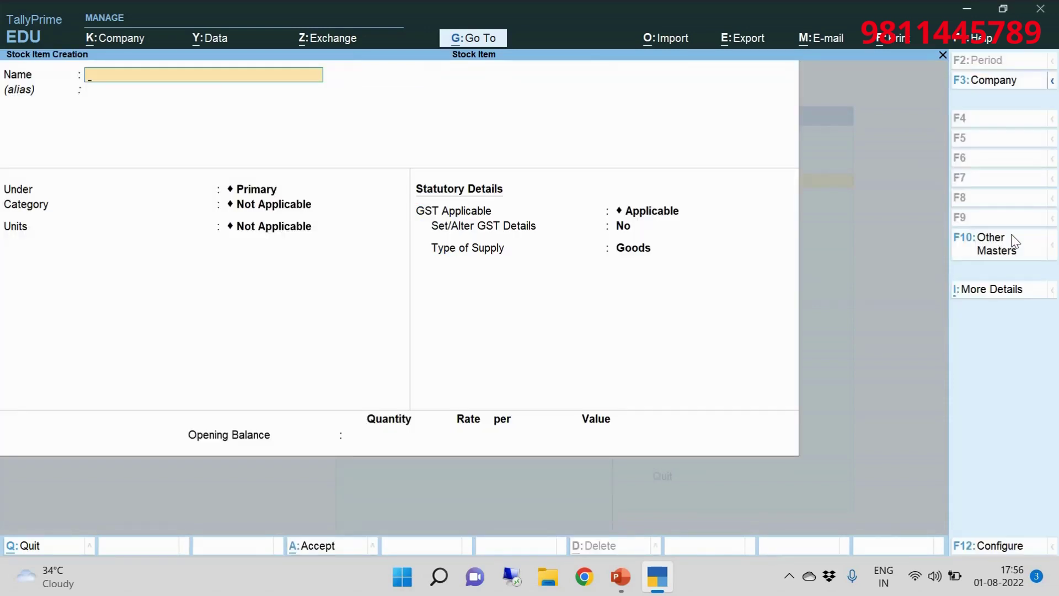
{"action": "type", "text": "Basmati Rice"}
{"action": "key", "text": "Return"}
{"action": "key", "text": "Return"}
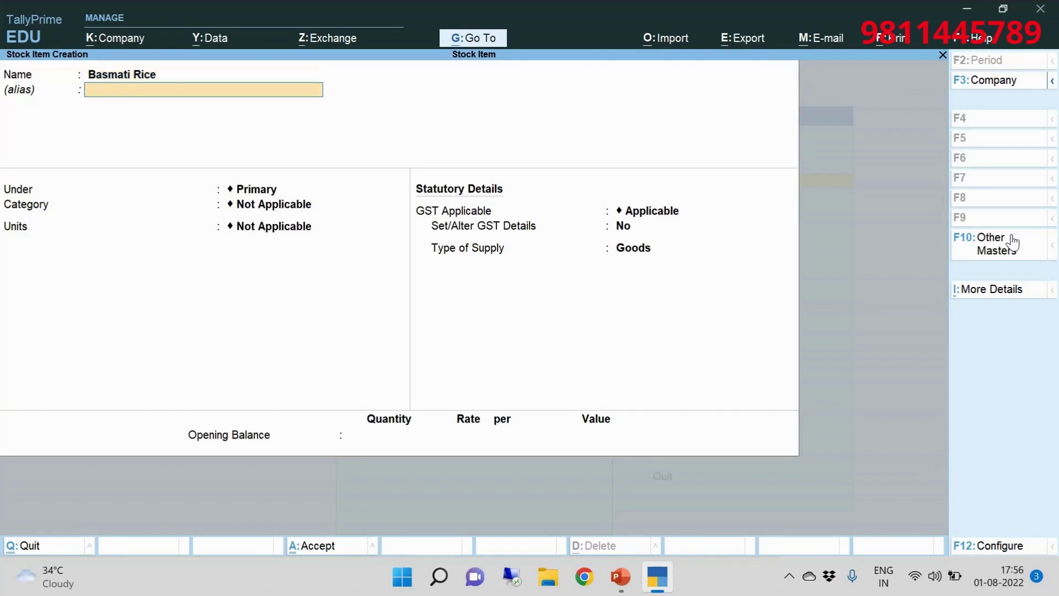
- Create a stock group named Rice under Primary and assign Basmati Rice to it
{"action": "key", "text": "Up"}
{"action": "key", "text": "Return"}
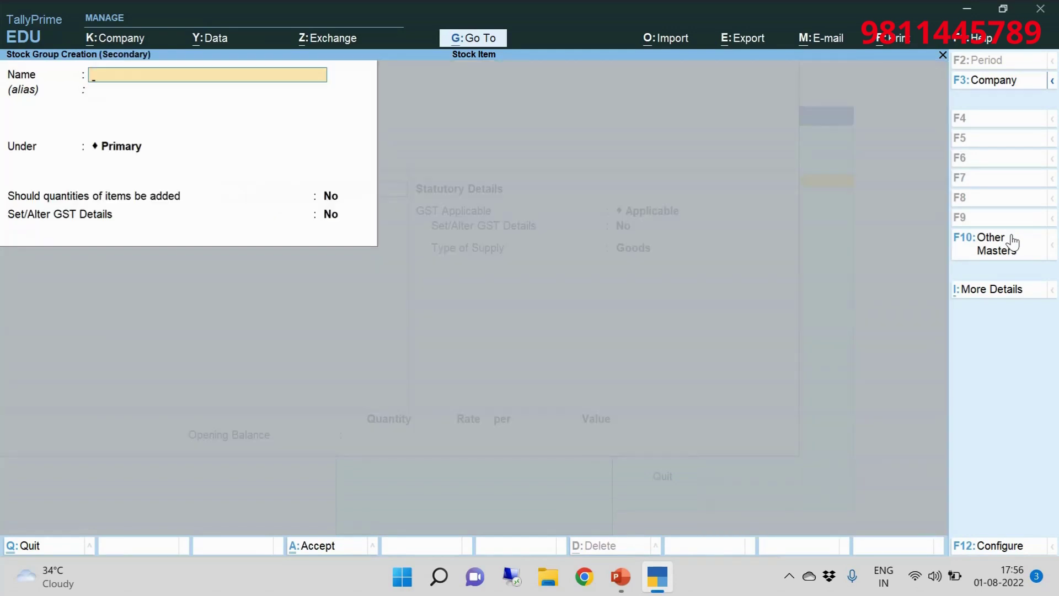
{"action": "type", "text": "Rice"}
{"action": "key", "text": "Return"}
{"action": "key", "text": "Return"}
{"action": "key", "text": "Return"}
{"action": "key", "text": "Return"}
{"action": "key", "text": "Return"}
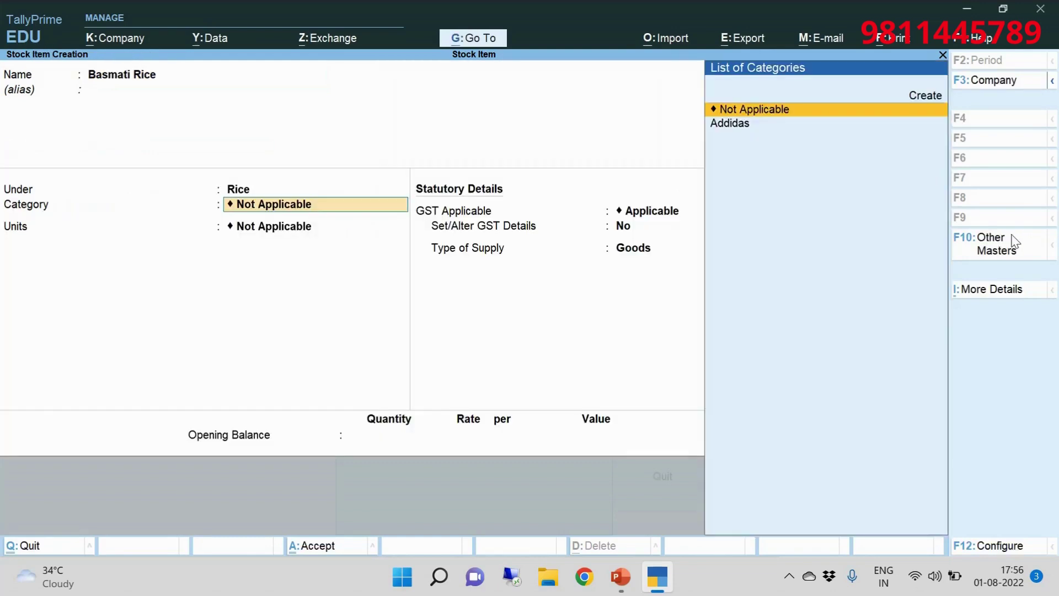
- Create a stock category named Brand under Primary and assign it to Basmati Rice
{"action": "key", "text": "Up"}
{"action": "key", "text": "Return"}
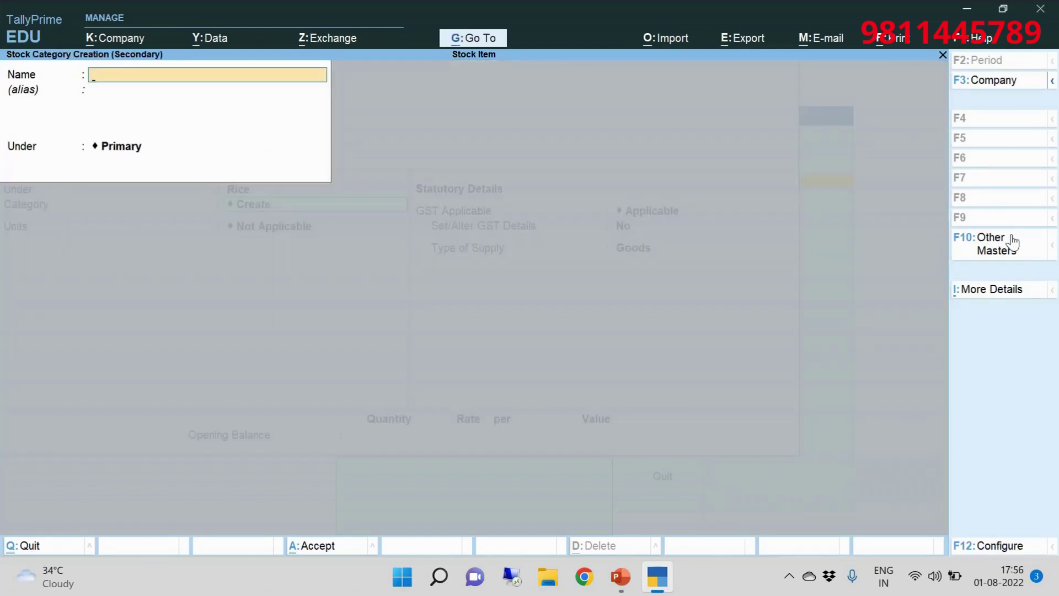
{"action": "type", "text": "Brand"}
{"action": "key", "text": "Return"}
{"action": "key", "text": "Return"}
{"action": "key", "text": "Return"}
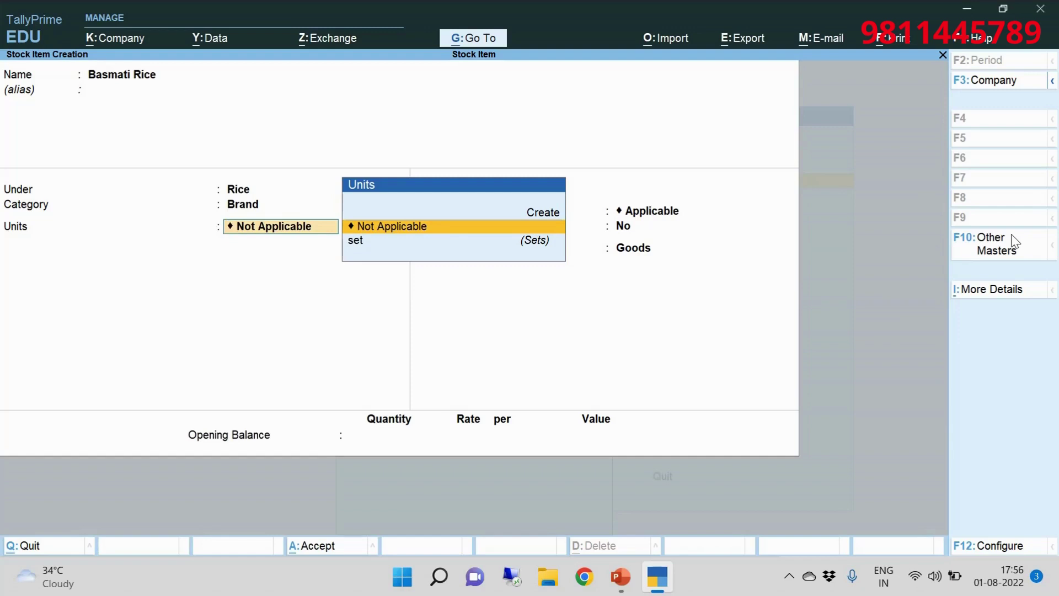
- Set Use Alternative Units to Yes in the stock item configuration and accept it
{"action": "left_click", "coordinate": [998, 546]}
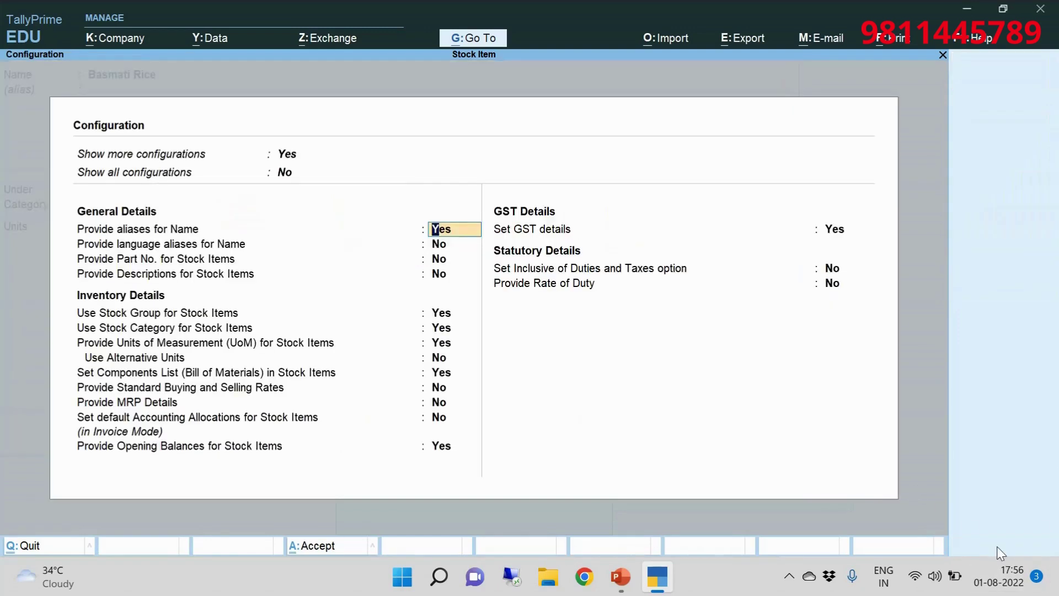
{"action": "left_click", "coordinate": [440, 359]}
{"action": "type", "text": "y"}
{"action": "key", "text": "Return"}
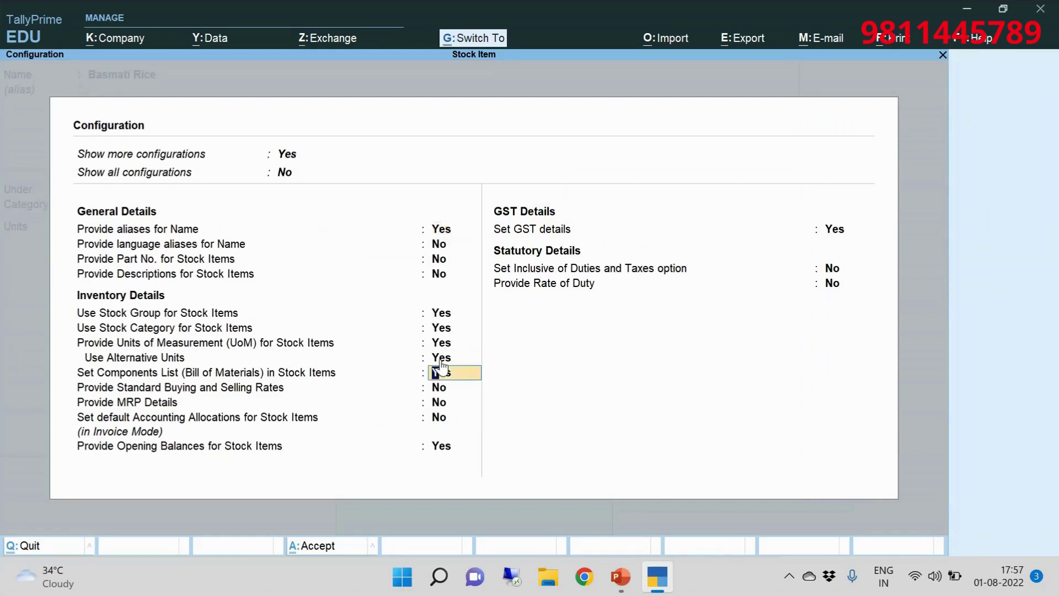
{"action": "key", "text": "ctrl+a"}
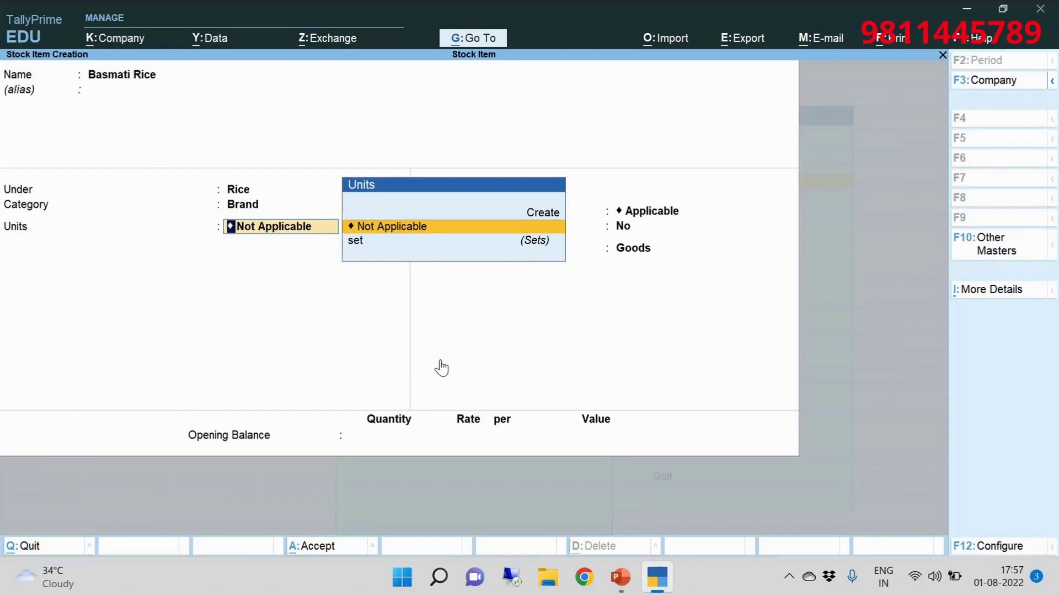
- Start a new simple unit for Basmati Rice with the symbol kg and the formal name Kilogram
{"action": "key", "text": "Up"}
{"action": "key", "text": "Down"}
{"action": "key", "text": "Up"}
{"action": "key", "text": "Return"}
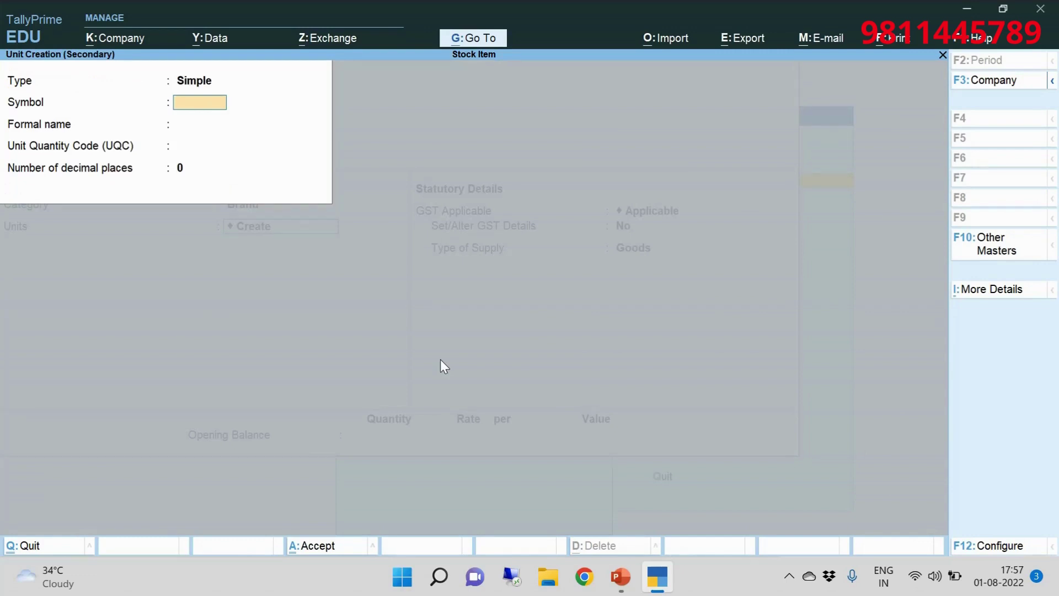
{"action": "type", "text": "kg"}
{"action": "key", "text": "Return"}
{"action": "type", "text": "Kilogram"}
{"action": "key", "text": "Return"}
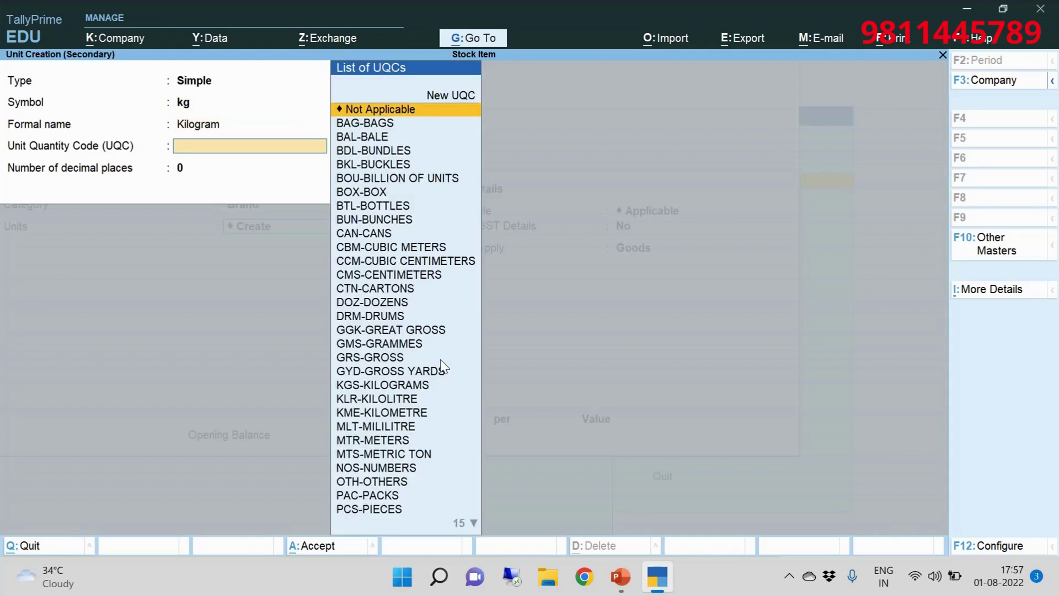
- Set the unit's quantity code to KGS-KILOGRAMS with 0 decimal places and save it as Basmati Rice's unit
{"action": "type", "text": "kilo"}
{"action": "key", "text": "Down"}
{"action": "key", "text": "Down"}
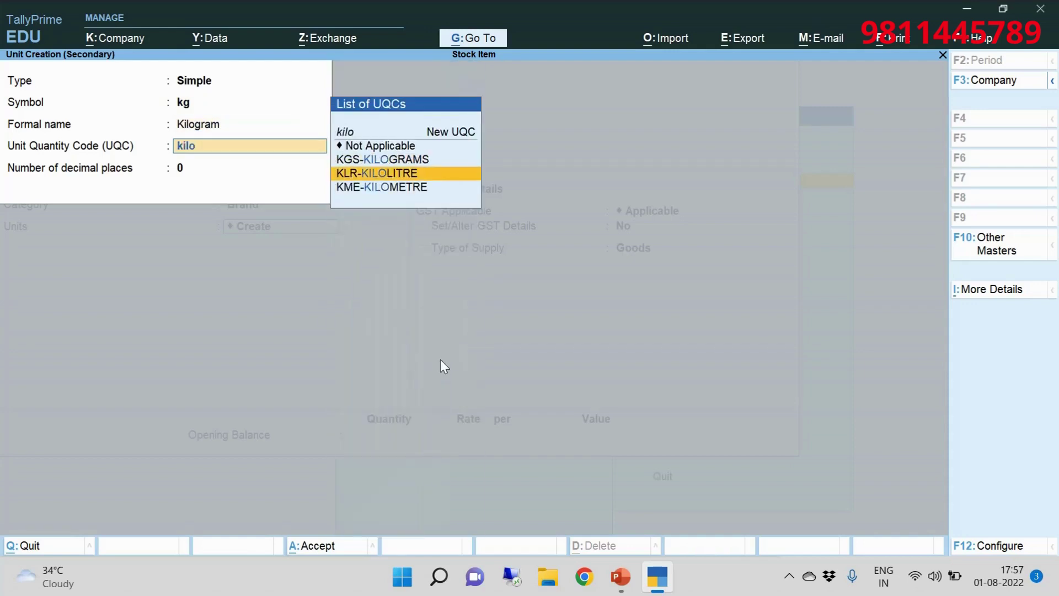
{"action": "key", "text": "Up"}
{"action": "key", "text": "Return"}
{"action": "key", "text": "Return"}
{"action": "key", "text": "Return"}
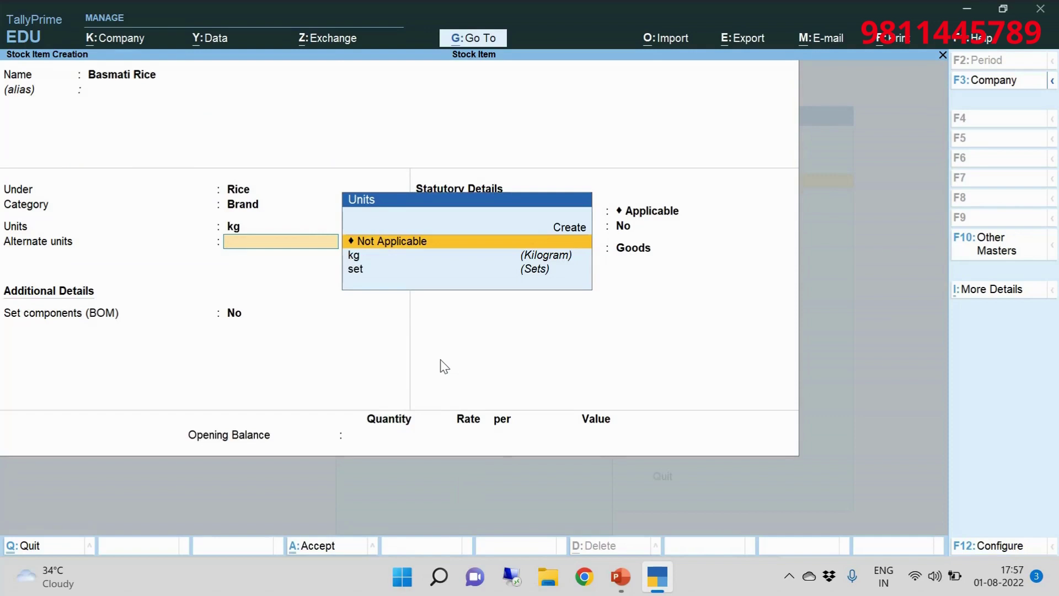
- Start a new simple unit for the alternate units, with the symbol box and the formal name Boxes
{"action": "key", "text": "Up"}
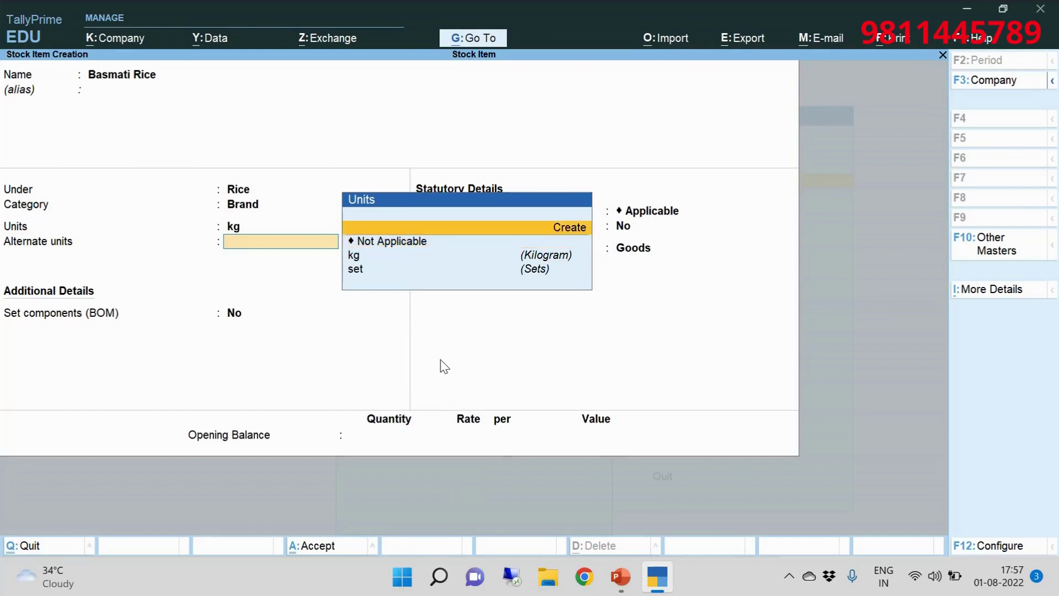
{"action": "key", "text": "Return"}
{"action": "type", "text": "box"}
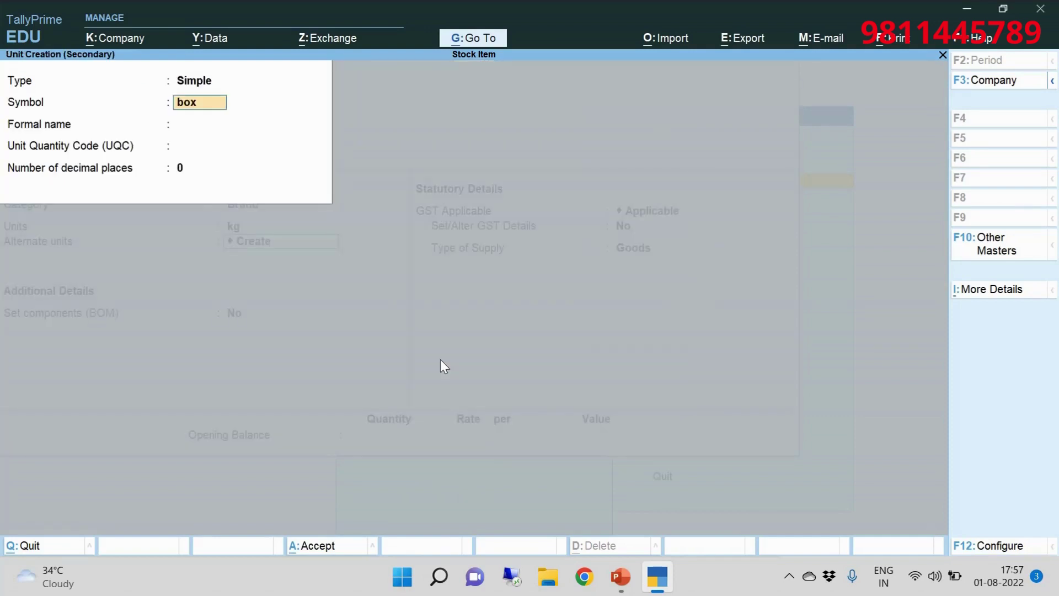
{"action": "key", "text": "Return"}
{"action": "key", "text": "Return"}
{"action": "type", "text": "bo"}
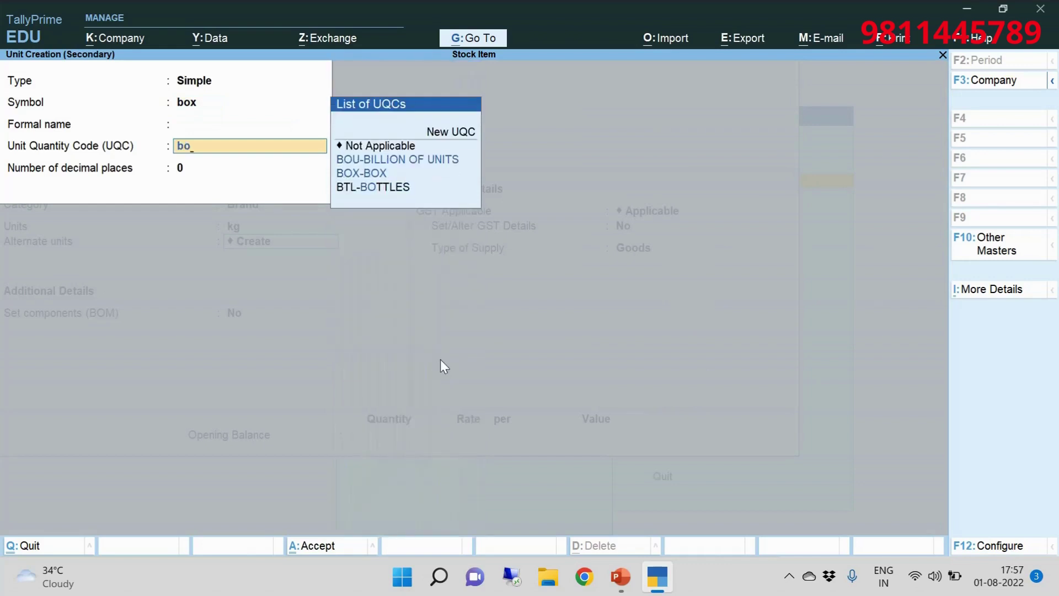
{"action": "key", "text": "Down"}
{"action": "key", "text": "Down"}
{"action": "key", "text": "BackSpace"}
{"action": "key", "text": "BackSpace"}
{"action": "key", "text": "BackSpace"}
{"action": "type", "text": "Boxes"}
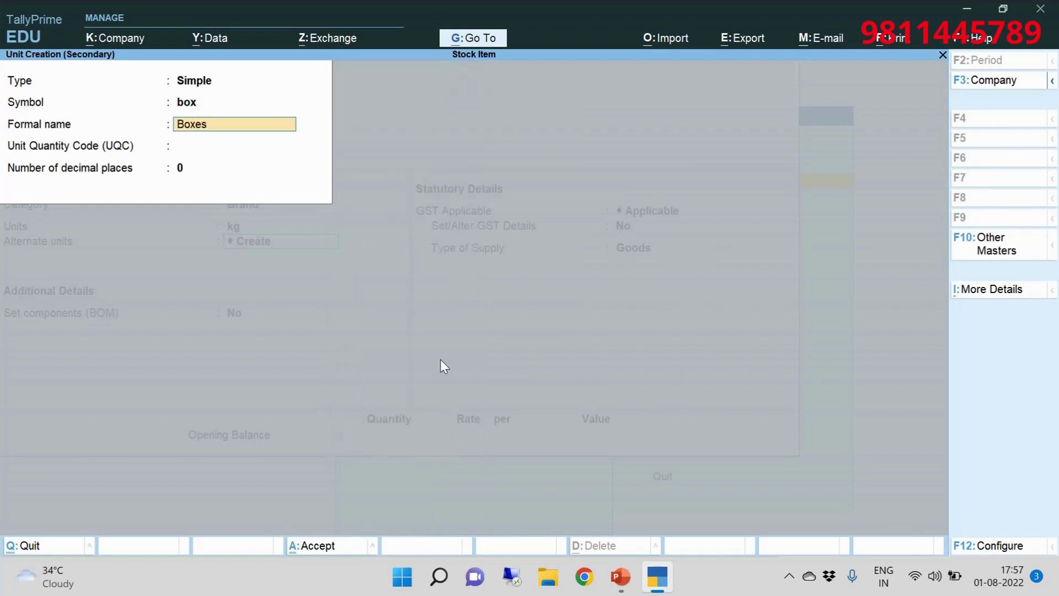
- Set the unit's quantity code to BOX-BOX with 0 decimal places and save it as the alternate unit
{"action": "key", "text": "Return"}
{"action": "type", "text": "bo"}
{"action": "key", "text": "Down"}
{"action": "key", "text": "Down"}
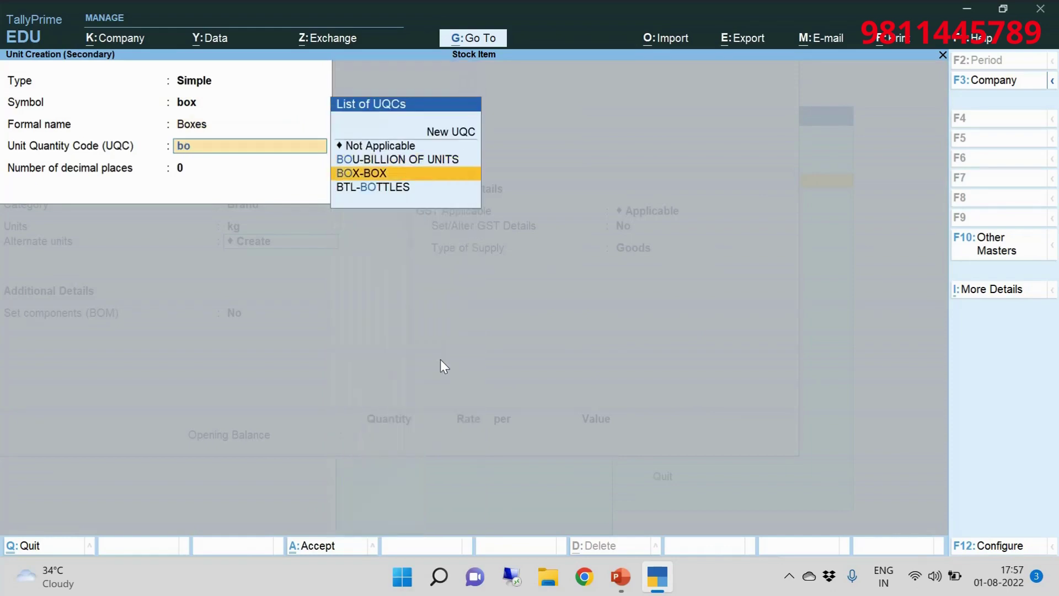
{"action": "key", "text": "Return"}
{"action": "key", "text": "Return"}
{"action": "key", "text": "Return"}
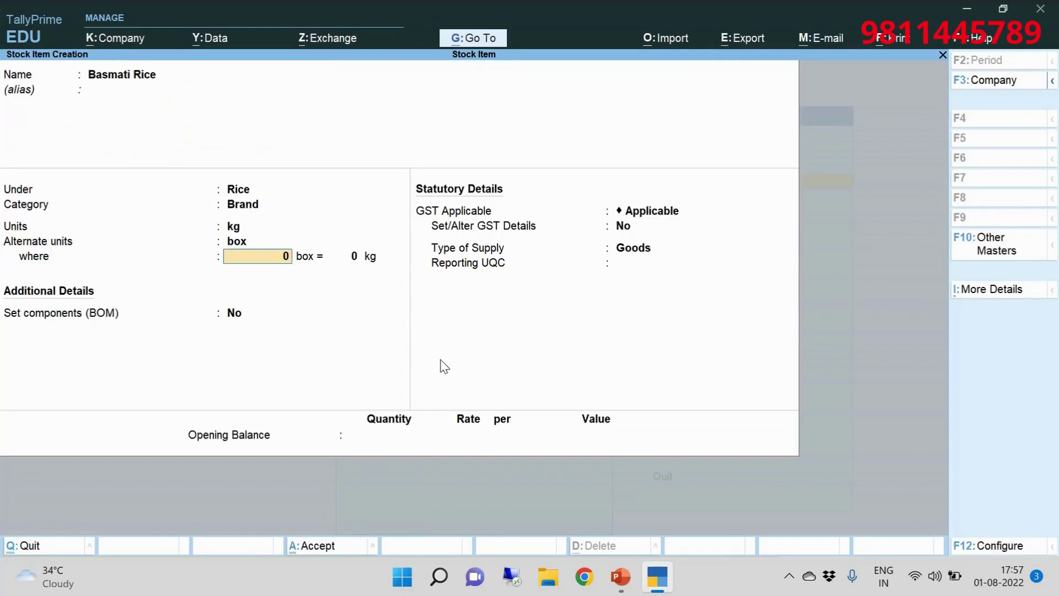
- Enter 1 box as the alternate unit's conversion quantity and change Basmati Rice's main unit to set
{"action": "type", "text": "1"}
{"action": "key", "text": "Return"}
{"action": "key", "text": "BackSpace"}
{"action": "key", "text": "BackSpace"}
{"action": "key", "text": "BackSpace"}
{"action": "key", "text": "Down"}
{"action": "key", "text": "Return"}
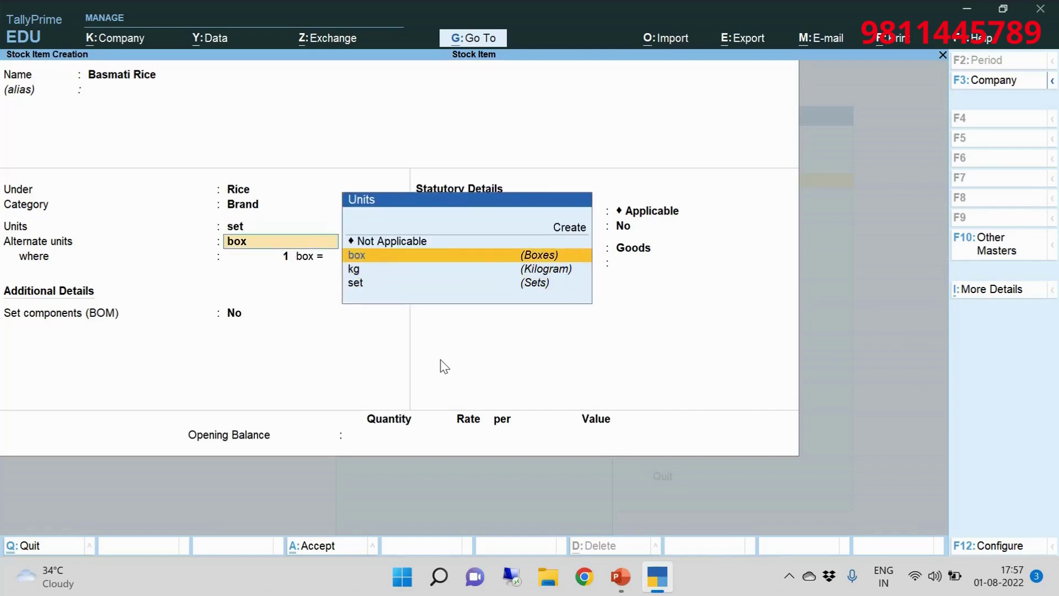
{"action": "key", "text": "Return"}
{"action": "key", "text": "Return"}
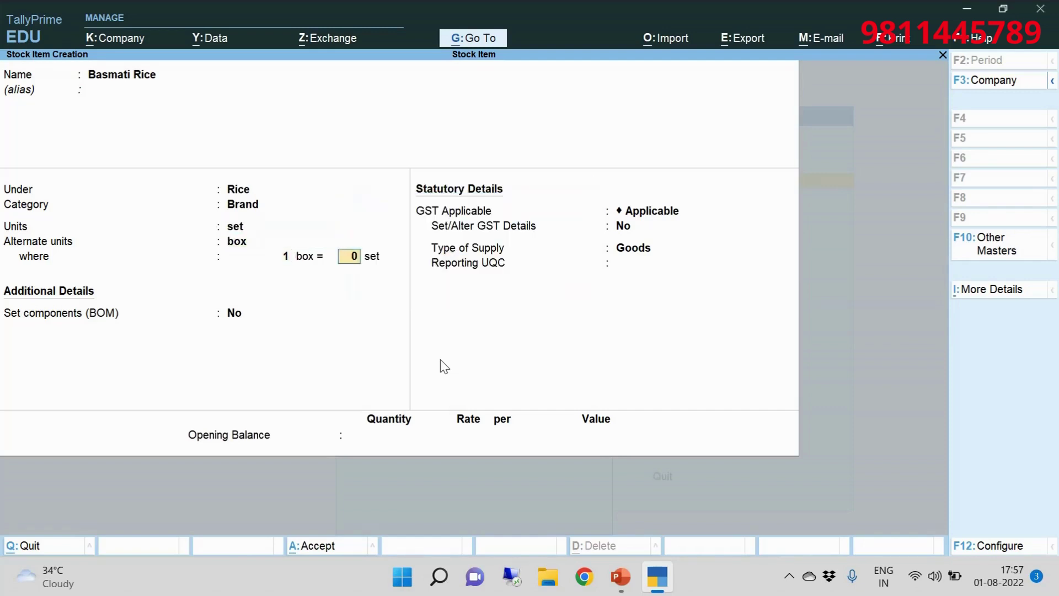
- Return to Basmati Rice's main unit and start a new simple unit with the symbol pcs and formal name Pieces
{"action": "key", "text": "BackSpace"}
{"action": "key", "text": "BackSpace"}
{"action": "key", "text": "BackSpace"}
{"action": "key", "text": "Up"}
{"action": "key", "text": "Up"}
{"action": "key", "text": "Up"}
{"action": "key", "text": "Up"}
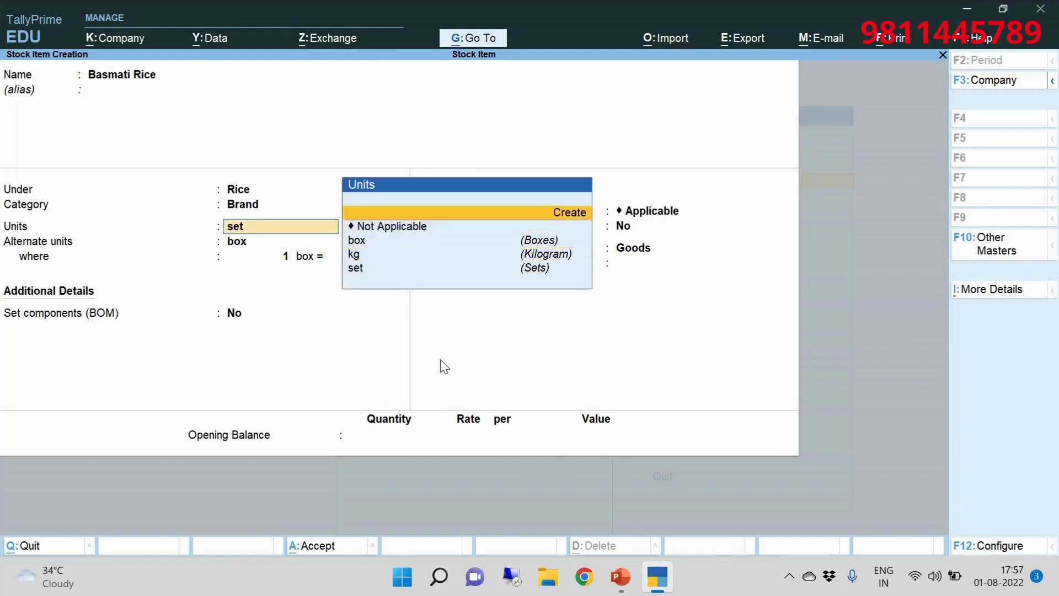
{"action": "key", "text": "Return"}
{"action": "type", "text": "pcs"}
{"action": "key", "text": "Return"}
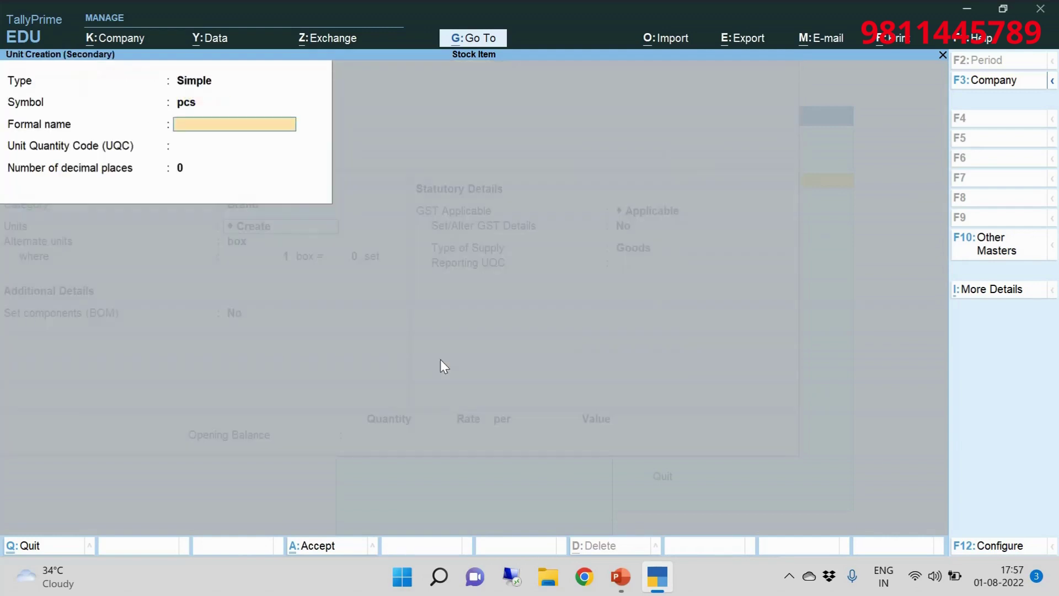
{"action": "type", "text": "Pieces"}
- Set the unit's quantity code to PCS-PIECES, save it as the main unit, and keep 1 box as the alternate
{"action": "key", "text": "Return"}
{"action": "type", "text": "pc"}
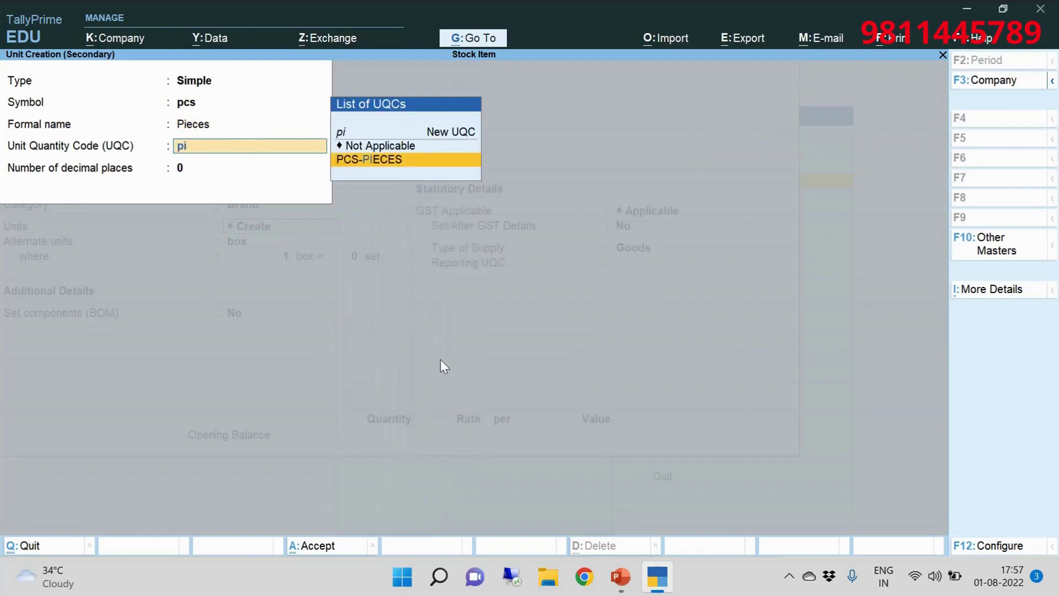
{"action": "key", "text": "Return"}
{"action": "key", "text": "Return"}
{"action": "key", "text": "Return"}
{"action": "key", "text": "Return"}
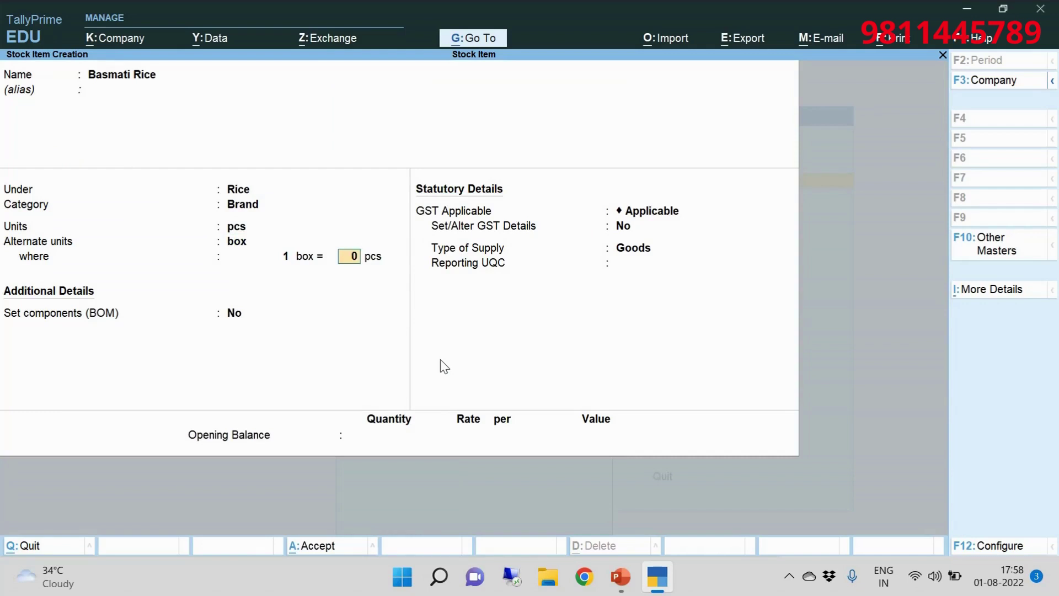
- Set the conversion to 1 box = 10 pcs and leave Set components (BOM) at No
{"action": "type", "text": "10"}
{"action": "key", "text": "Return"}
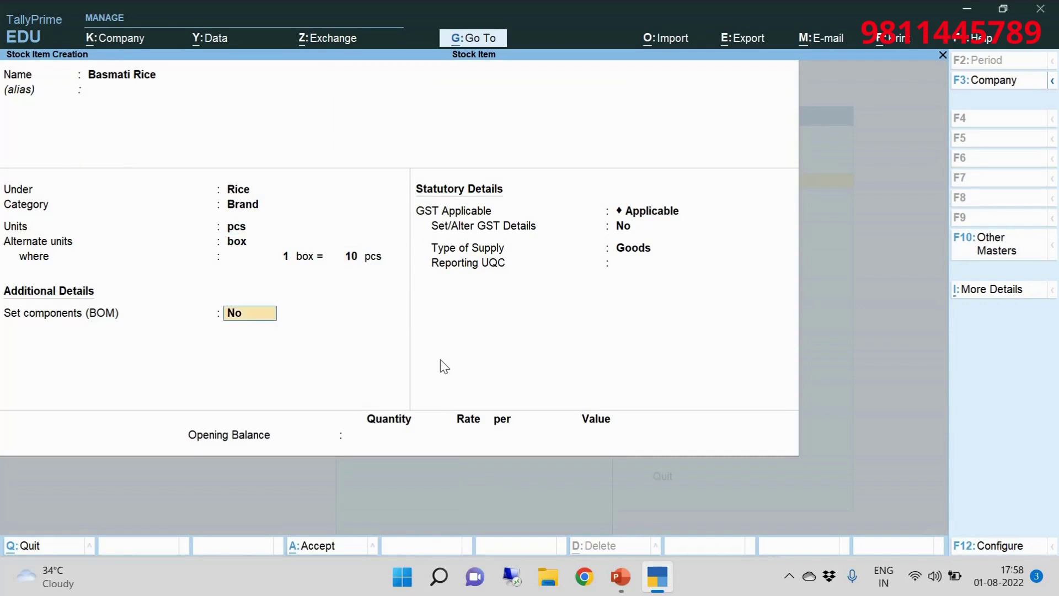
{"action": "key", "text": "Return"}
- Enter Basmati Rice's GST details with HSN/SAC 87945, calculation On Value, taxability Taxable, and an Integrated Tax rate of 18%
{"action": "key", "text": "Return"}
{"action": "key", "text": "y"}
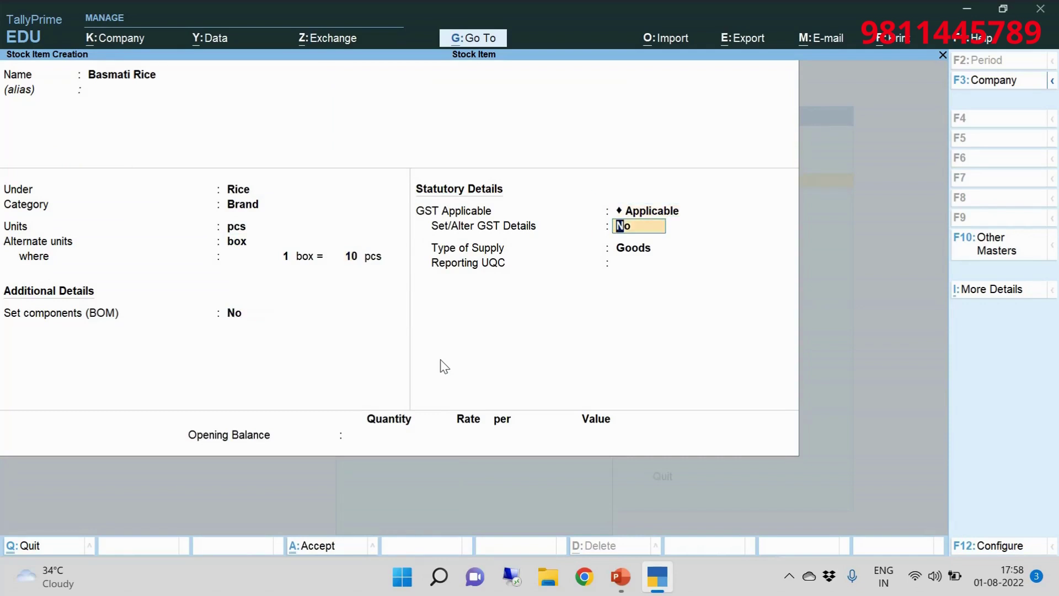
{"action": "key", "text": "Return"}
{"action": "type", "text": "87945"}
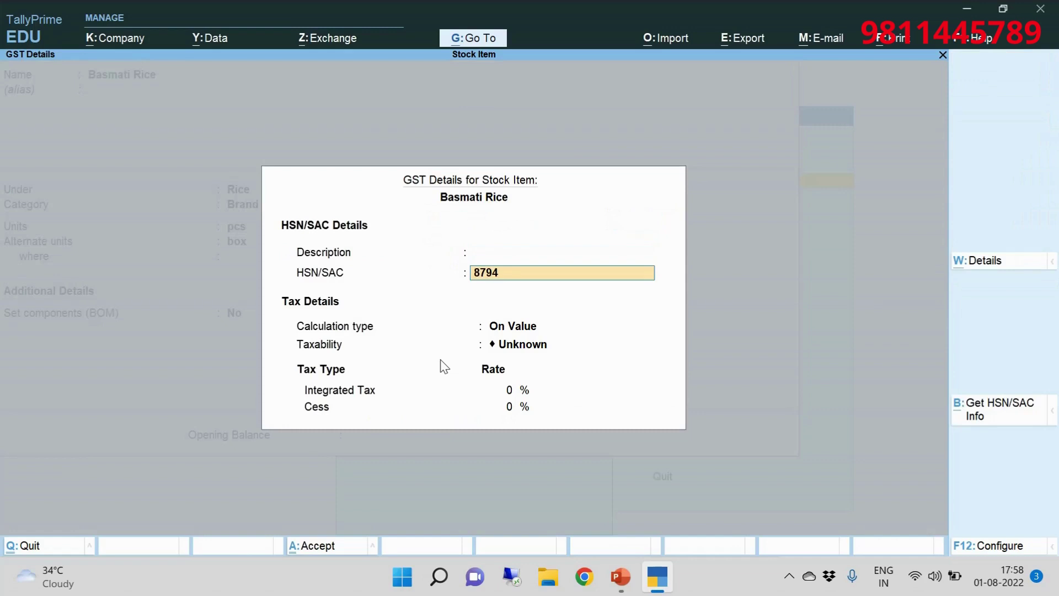
{"action": "key", "text": "Return"}
{"action": "key", "text": "Return"}
{"action": "key", "text": "Down"}
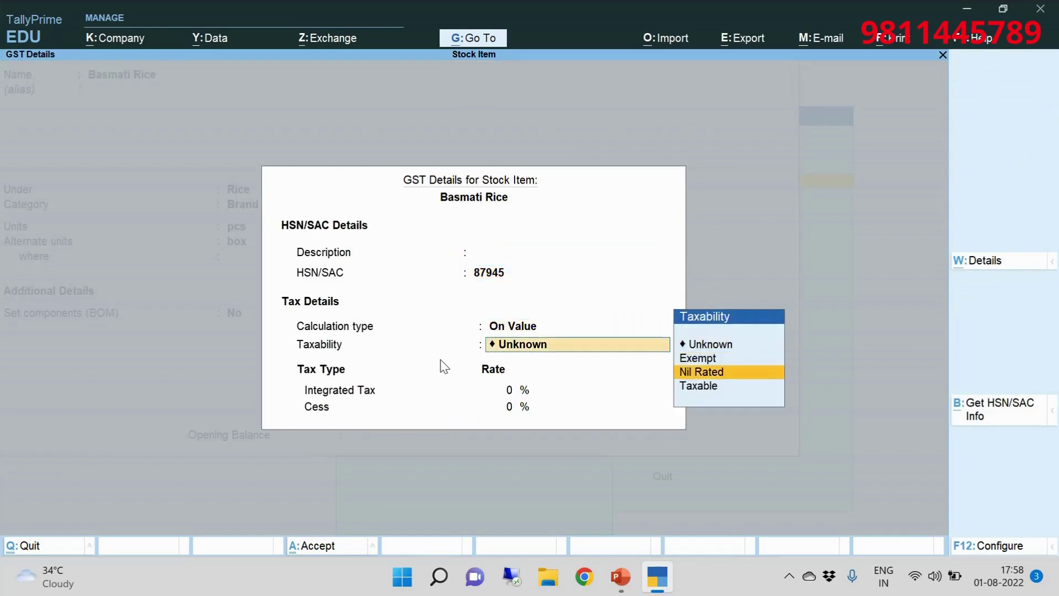
{"action": "key", "text": "Down"}
{"action": "key", "text": "Return"}
{"action": "type", "text": "18"}
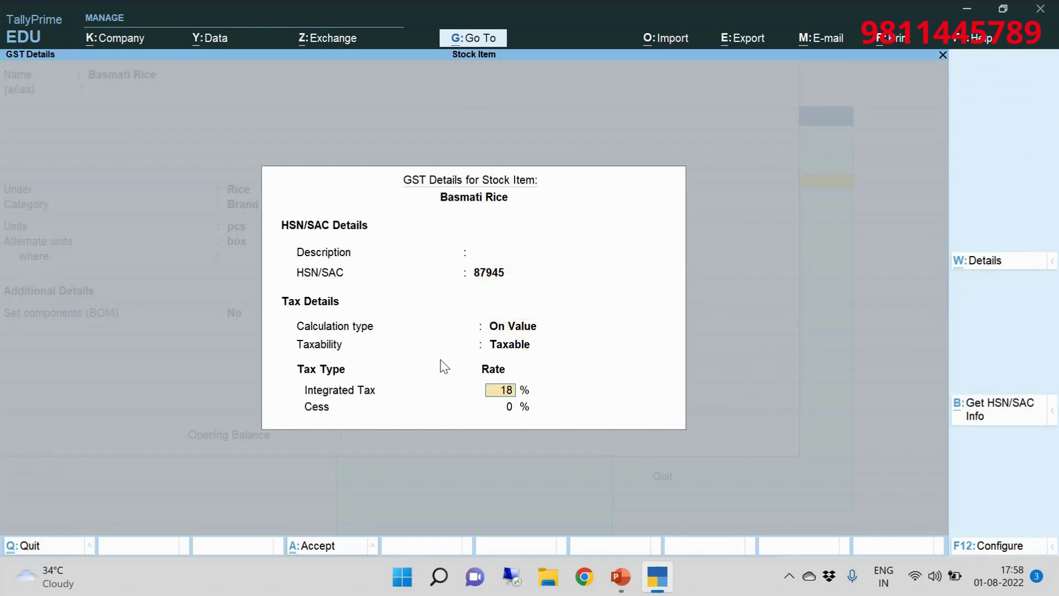
{"action": "key", "text": "Return"}
- Save the Basmati Rice stock item with supply type Goods and no opening balance, and return to the Gateway of Tally
{"action": "key", "text": "Return"}
{"action": "key", "text": "Return"}
{"action": "key", "text": "Return"}
{"action": "key", "text": "Return"}
{"action": "key", "text": "Return"}
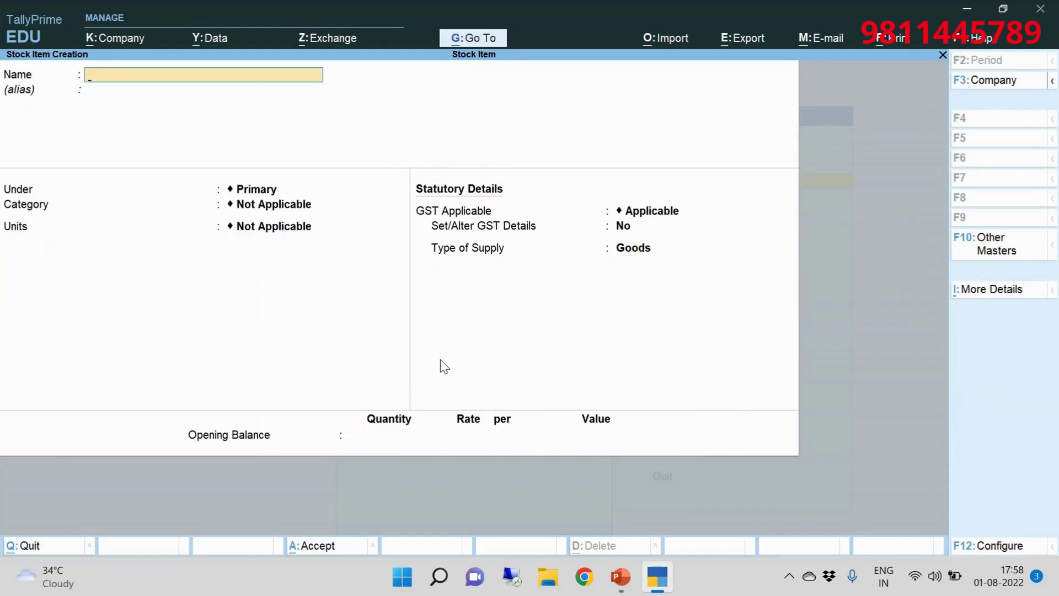
{"action": "key", "text": "Escape"}
{"action": "key", "text": "Escape"}
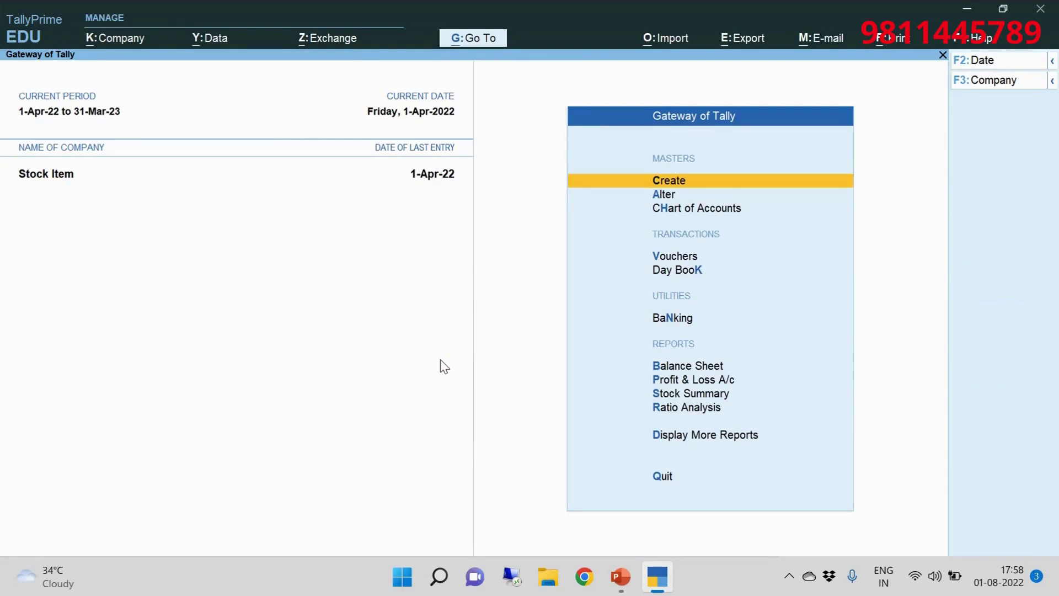
- Start a new purchase voucher with supplier invoice number 002 dated 1-Apr-22
{"action": "key", "text": "Down"}
{"action": "key", "text": "Down"}
{"action": "key", "text": "Down"}
{"action": "key", "text": "Down"}
{"action": "key", "text": "Up"}
{"action": "key", "text": "Return"}
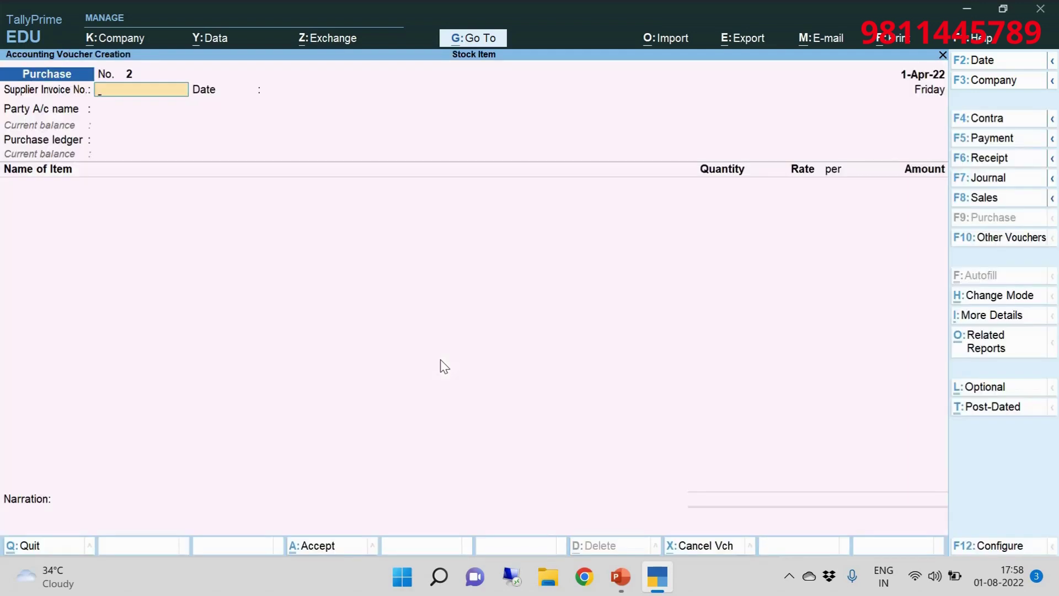
{"action": "key", "text": "Return"}
{"action": "key", "text": "BackSpace"}
{"action": "type", "text": "002"}
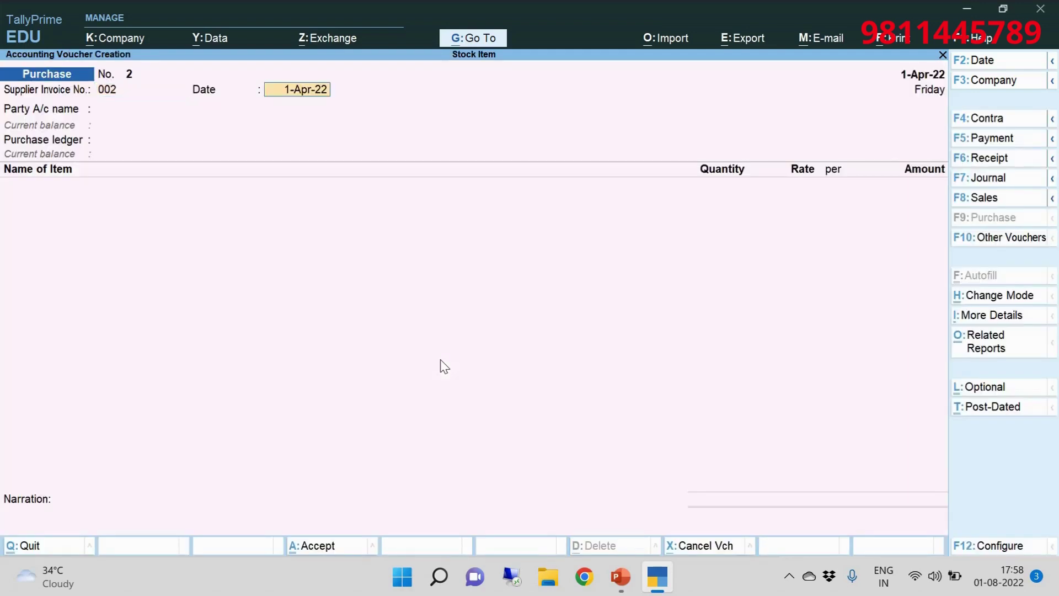
{"action": "key", "text": "Return"}
{"action": "key", "text": "Return"}
- Start a new party ledger named Demo with no alias under Sundry Creditors
{"action": "key", "text": "alt+c"}
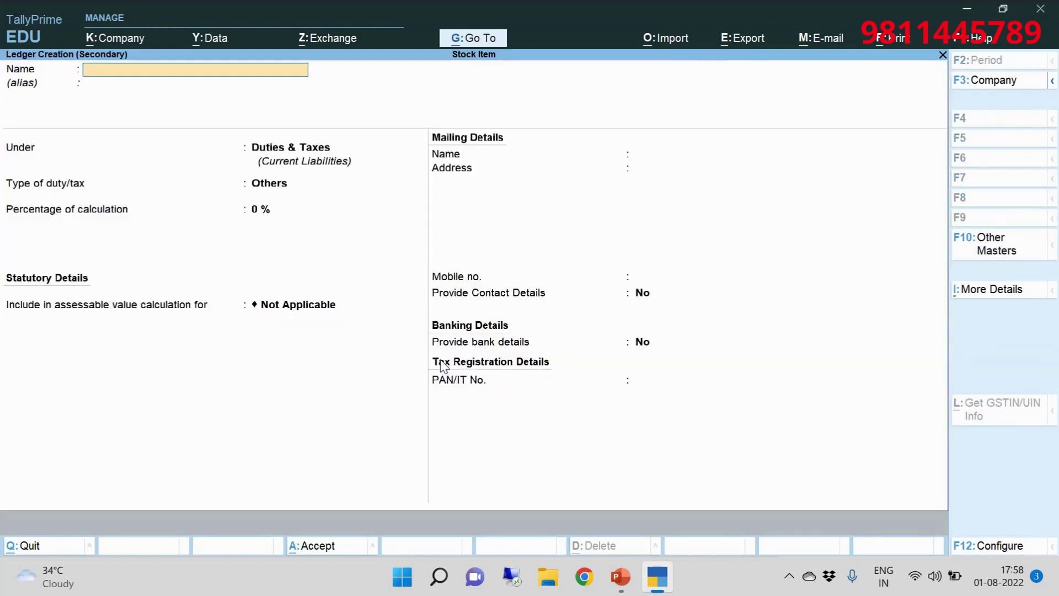
{"action": "type", "text": "Demo"}
{"action": "key", "text": "Return"}
{"action": "key", "text": "Return"}
{"action": "key", "text": "BackSpace"}
{"action": "type", "text": "Sun"}
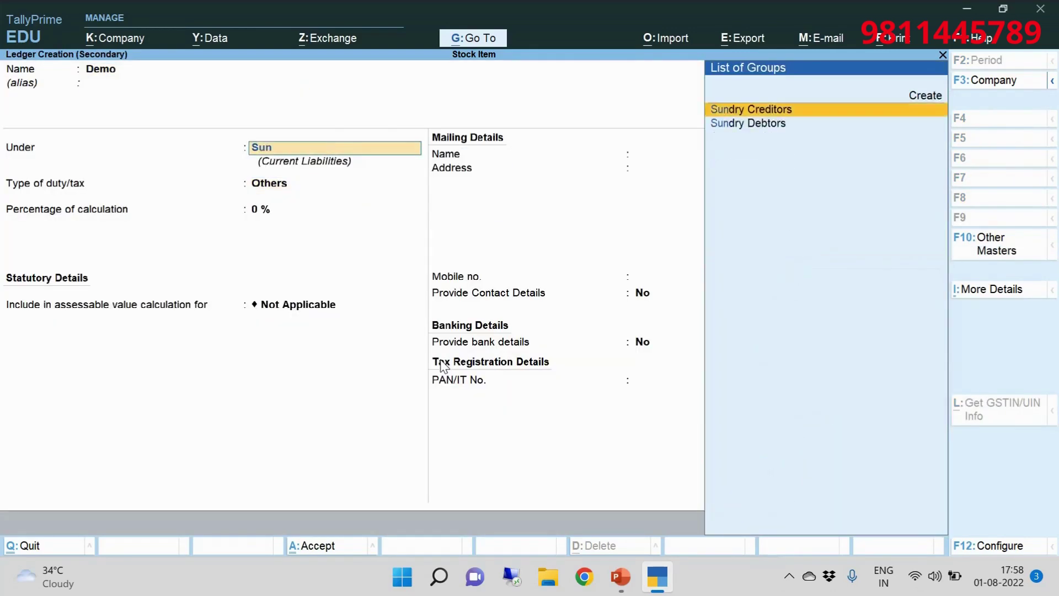
{"action": "key", "text": "Return"}
- Save the Demo ledger with bill-by-bill balances, state Delhi, country India, registration type Regular and no GSTIN
{"action": "key", "text": "Return"}
{"action": "key", "text": "Return"}
{"action": "key", "text": "Return"}
{"action": "key", "text": "Return"}
{"action": "key", "text": "Return"}
{"action": "key", "text": "Return"}
{"action": "key", "text": "Return"}
{"action": "key", "text": "Return"}
{"action": "key", "text": "Return"}
{"action": "key", "text": "Return"}
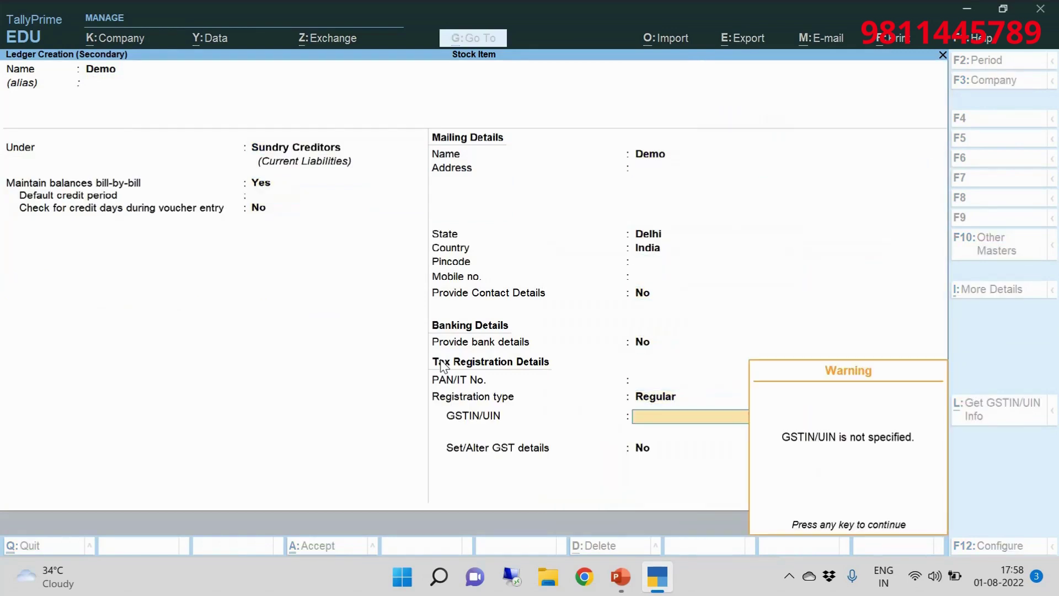
{"action": "key", "text": "Return"}
{"action": "key", "text": "Return"}
{"action": "key", "text": "ctrl+a"}
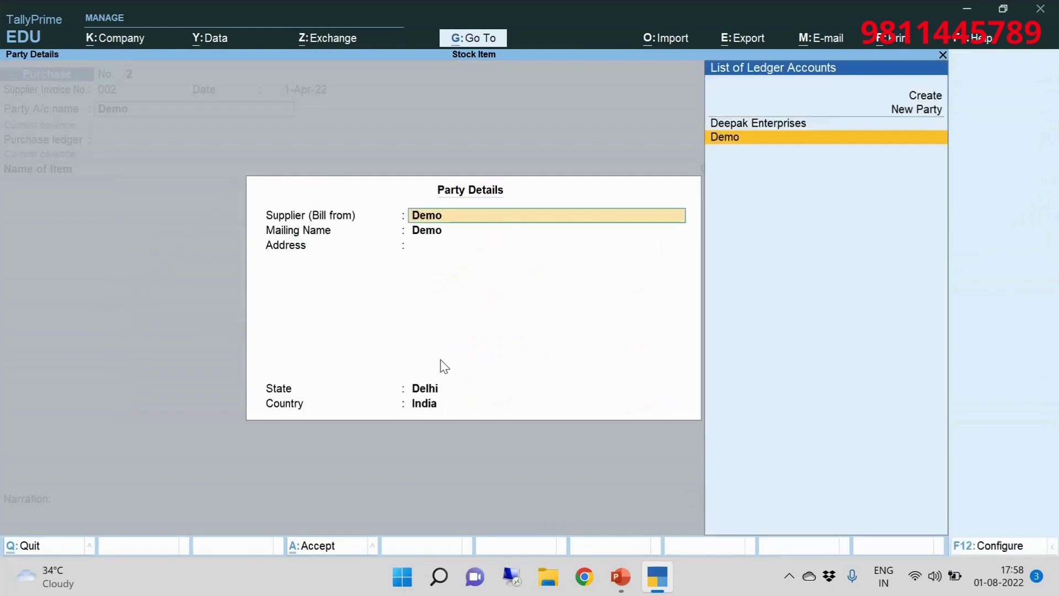
- Accept Demo's party details and choose Purchase as the voucher's purchase ledger
{"action": "key", "text": "ctrl+a"}
{"action": "key", "text": "Return"}
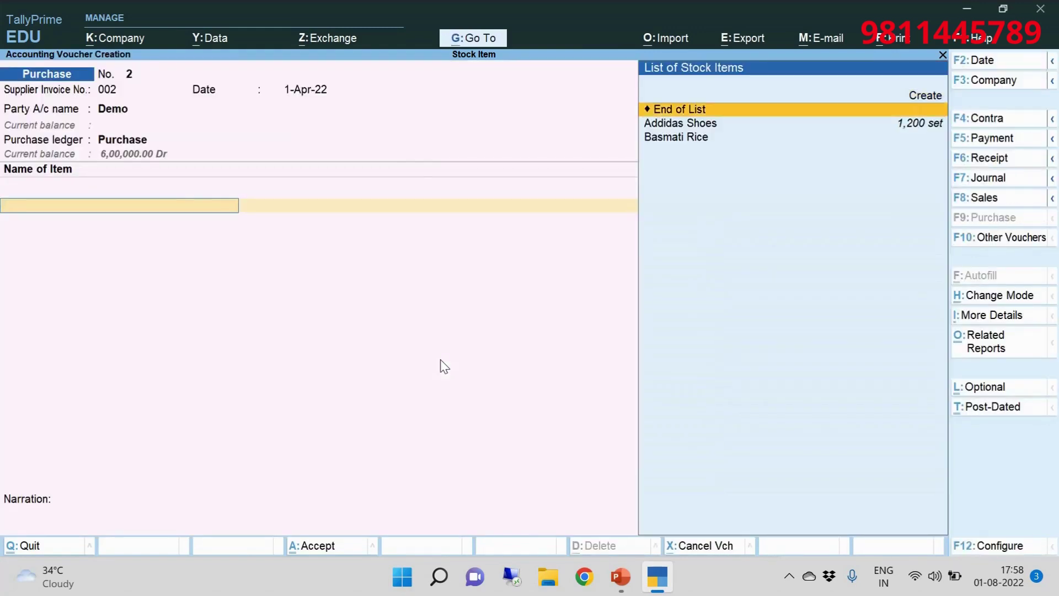
- Add Basmati Rice to the purchase voucher and allocate it to the Main Location godown
{"action": "key", "text": "Down"}
{"action": "key", "text": "Down"}
{"action": "key", "text": "Return"}
{"action": "key", "text": "Return"}
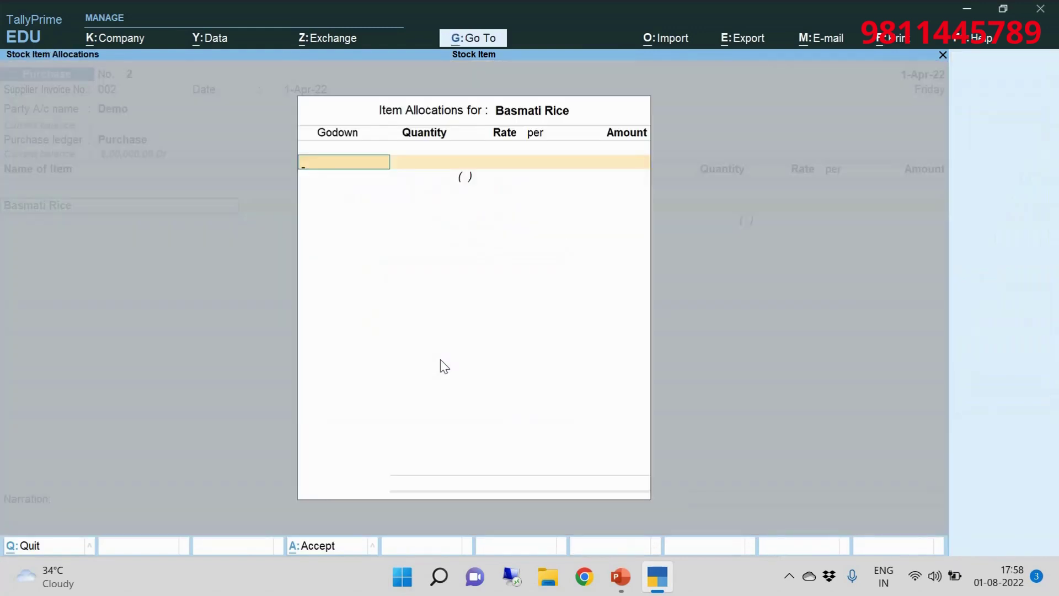
{"action": "key", "text": "Down"}
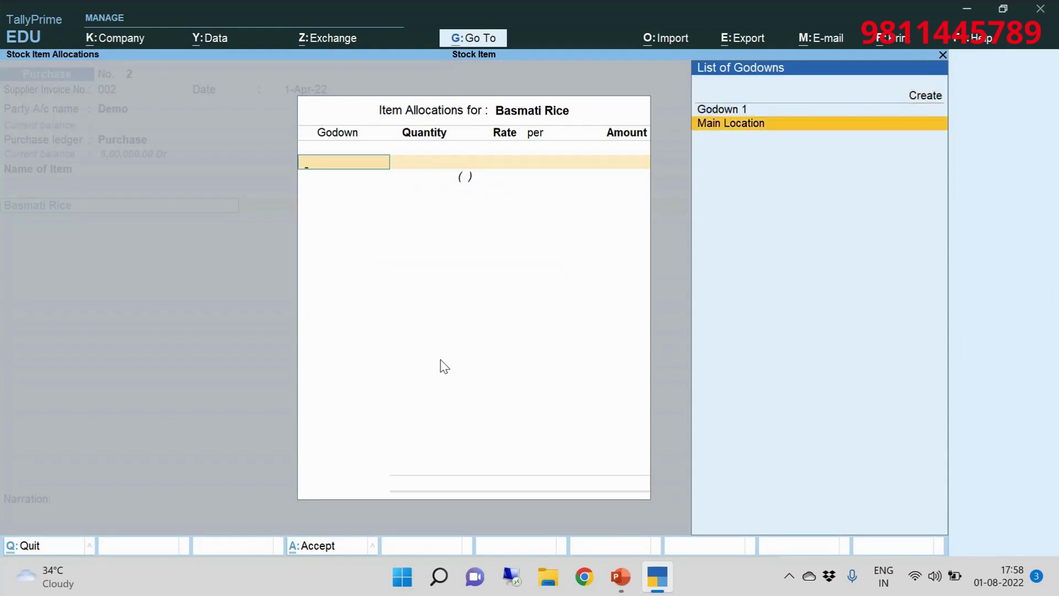
{"action": "key", "text": "Return"}
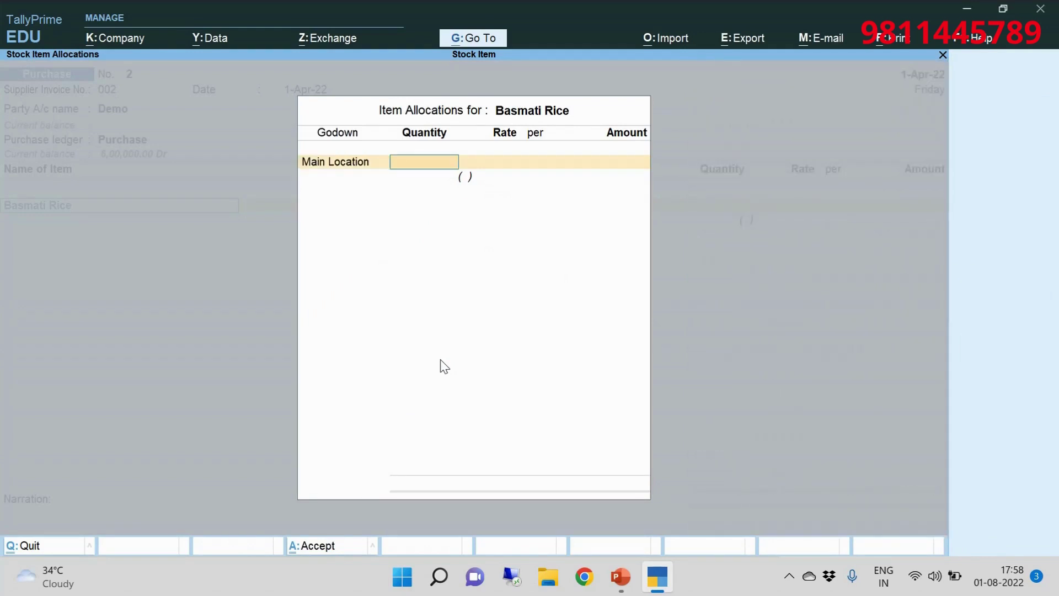
- Enter 100 pcs of Basmati Rice at a rate of 100 per pcs and accept the item allocation
{"action": "type", "text": "10"}
{"action": "key", "text": "Return"}
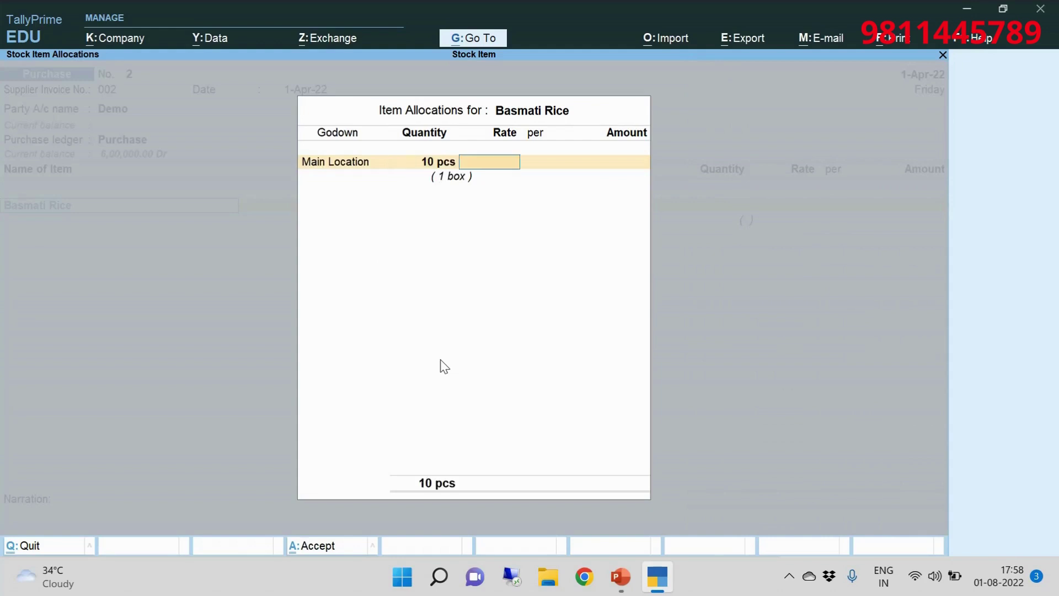
{"action": "key", "text": "BackSpace"}
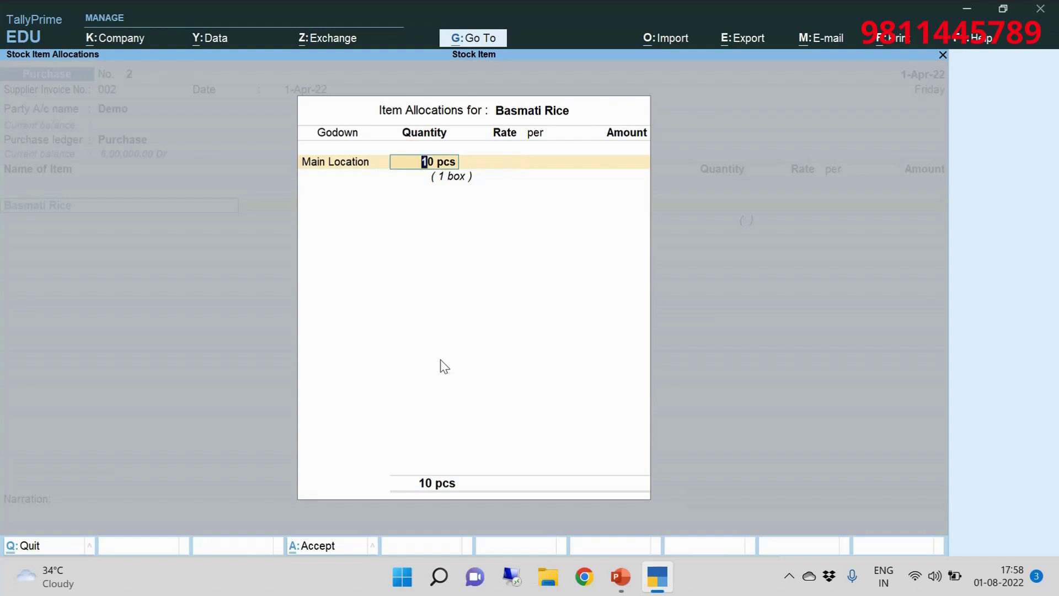
{"action": "type", "text": "100"}
{"action": "key", "text": "Return"}
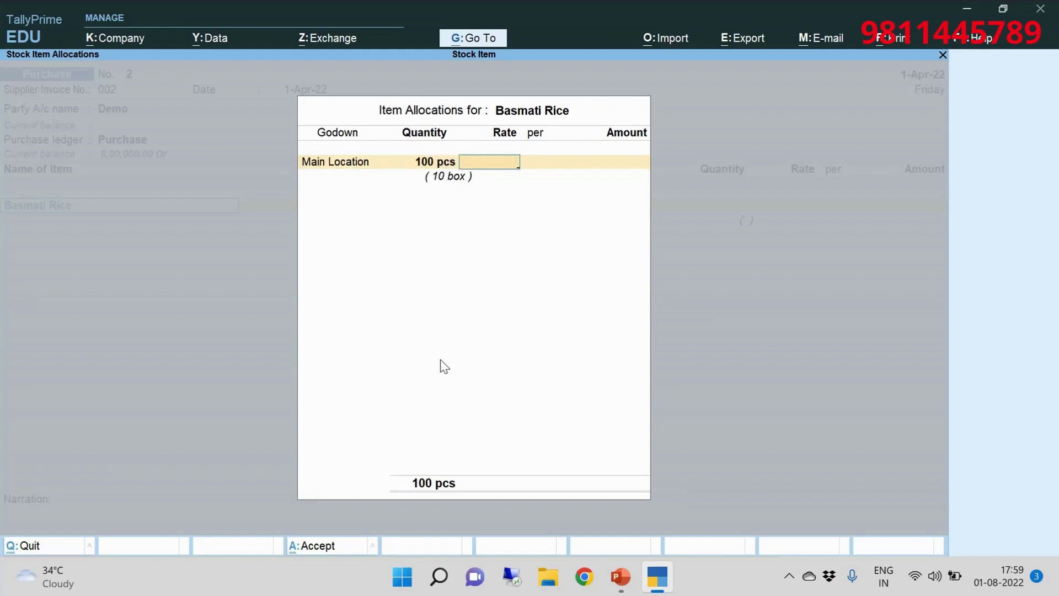
{"action": "type", "text": "100"}
{"action": "key", "text": "Return"}
{"action": "key", "text": "Return"}
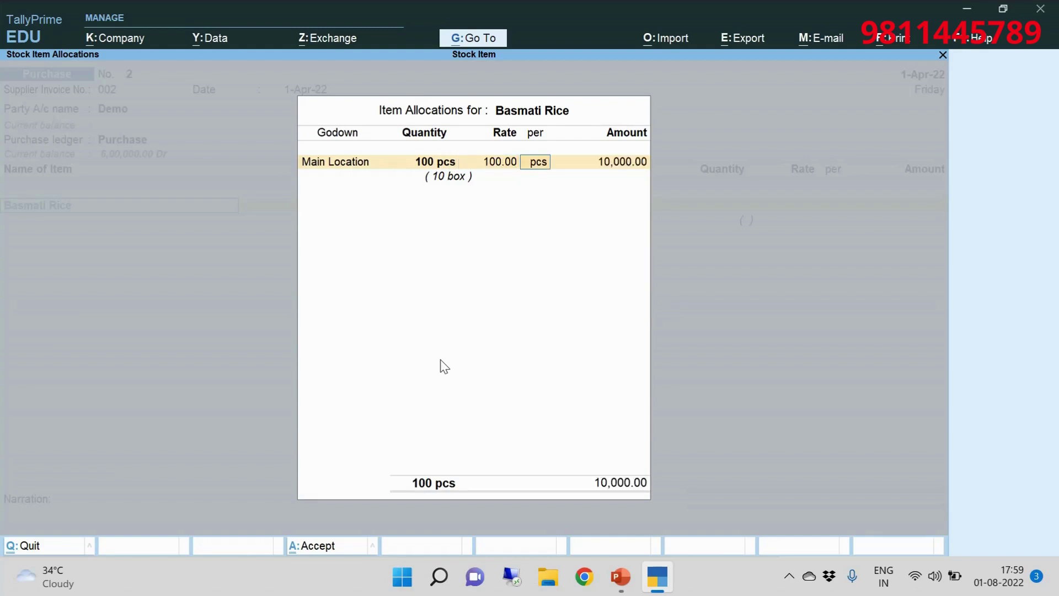
{"action": "key", "text": "Return"}
{"action": "key", "text": "Return"}
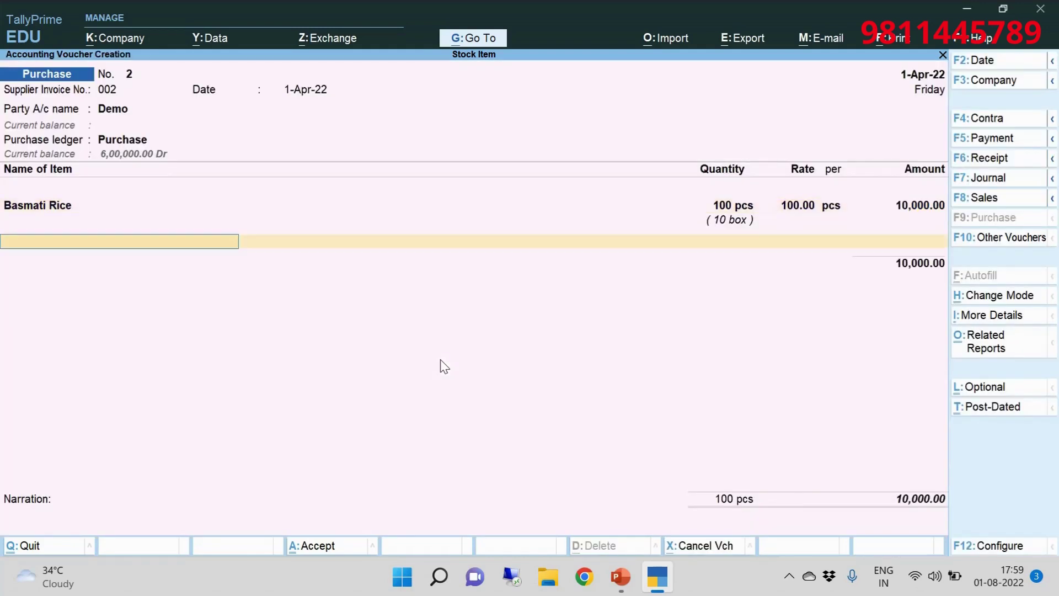
- Finish the purchase item list and add the Cgst and Sgst tax ledgers with their calculated amounts
{"action": "type", "text": "c"}
{"action": "key", "text": "Return"}
{"action": "key", "text": "Return"}
{"action": "key", "text": "Return"}
{"action": "type", "text": "sg"}
{"action": "key", "text": "Return"}
{"action": "key", "text": "Return"}
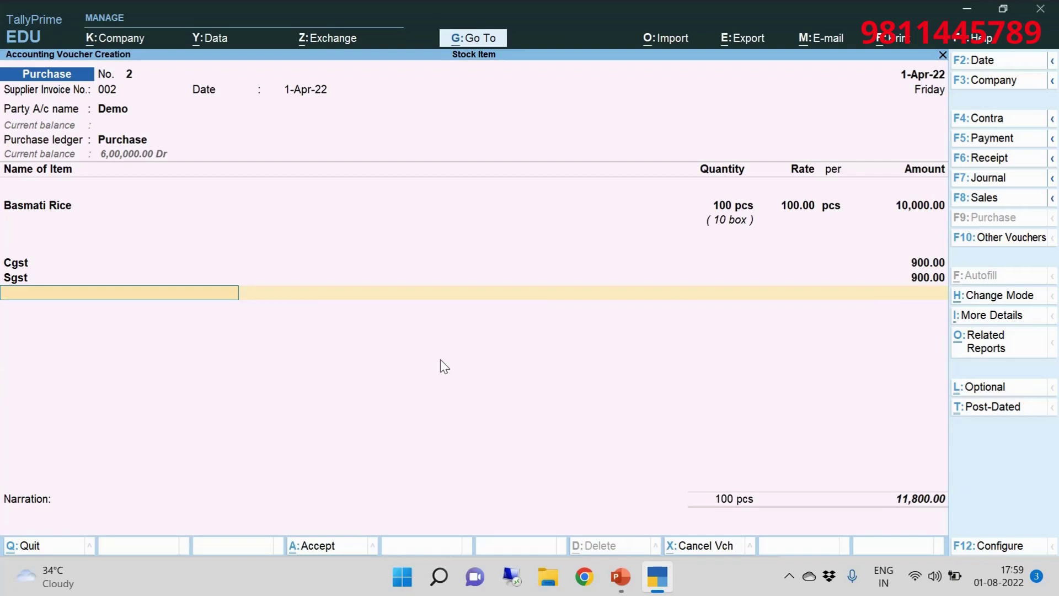
- Accept new bill reference 002 for the full 11,800.00 credit to Demo and save the purchase voucher without a narration
{"action": "key", "text": "Return"}
{"action": "key", "text": "Return"}
{"action": "key", "text": "Return"}
{"action": "key", "text": "Return"}
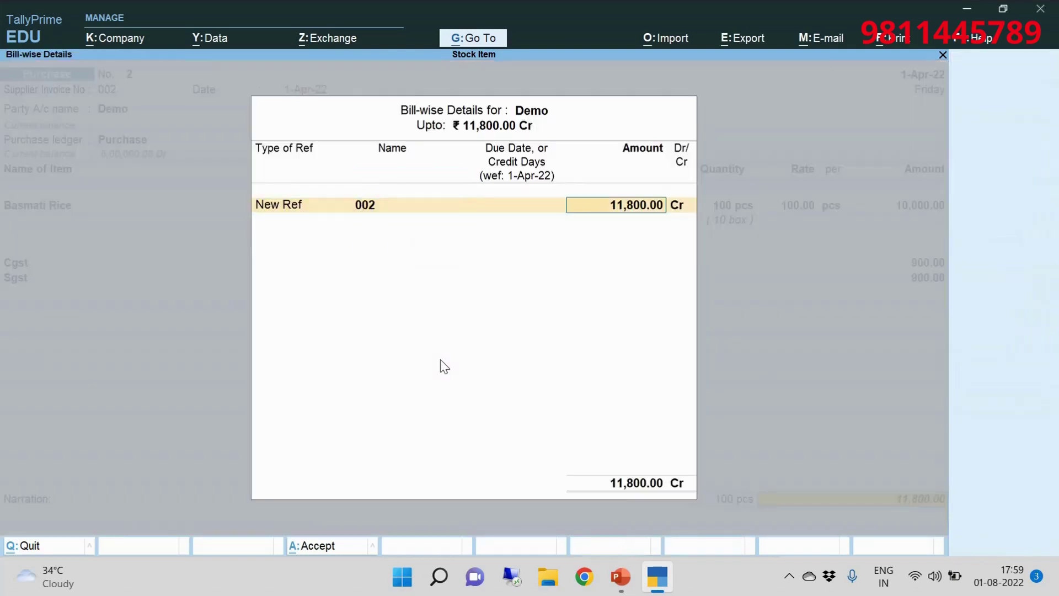
{"action": "key", "text": "Return"}
{"action": "key", "text": "Return"}
{"action": "key", "text": "Return"}
{"action": "key", "text": "Return"}
{"action": "key", "text": "Escape"}
{"action": "key", "text": "Return"}
{"action": "key", "text": "Return"}
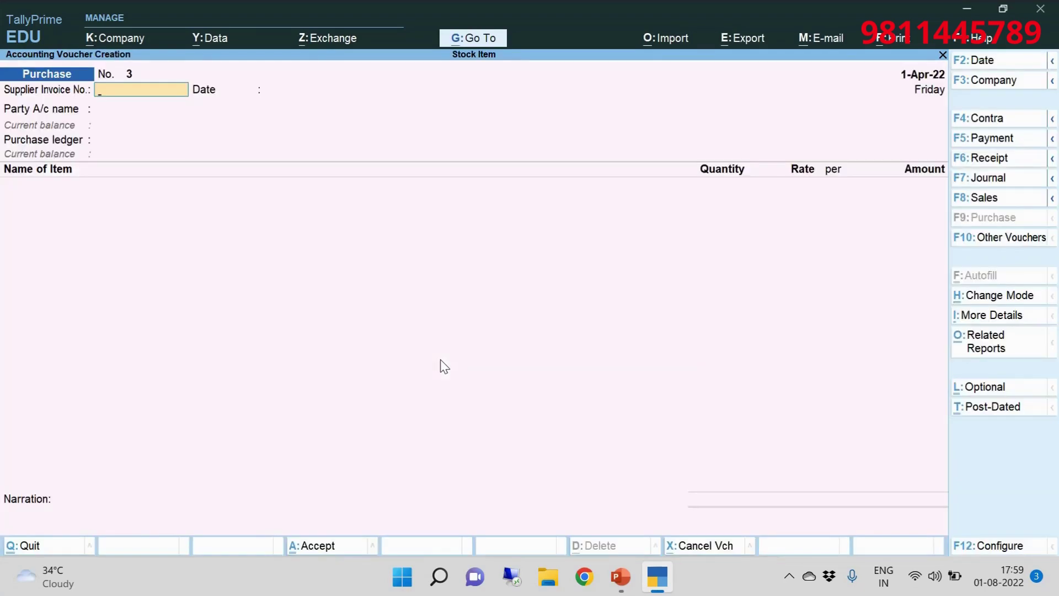
- Switch to a sales voucher and start a new party ledger with the customer's name and no alias
{"action": "left_click", "coordinate": [983, 201]}
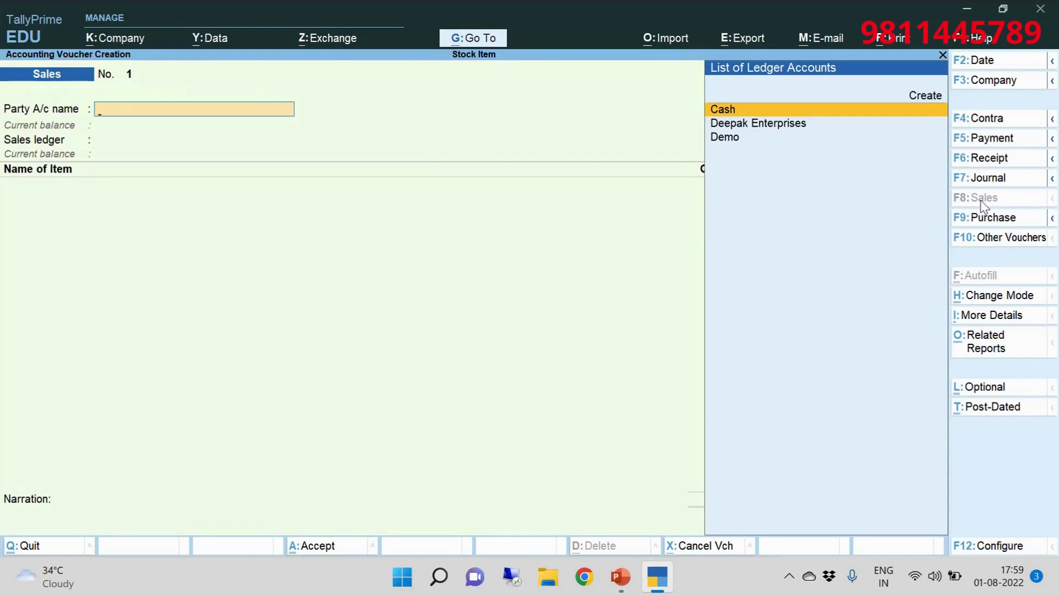
{"action": "key", "text": "alt+c"}
{"action": "type", "text": "Sales"}
{"action": "key", "text": "Return"}
{"action": "key", "text": "BackSpace"}
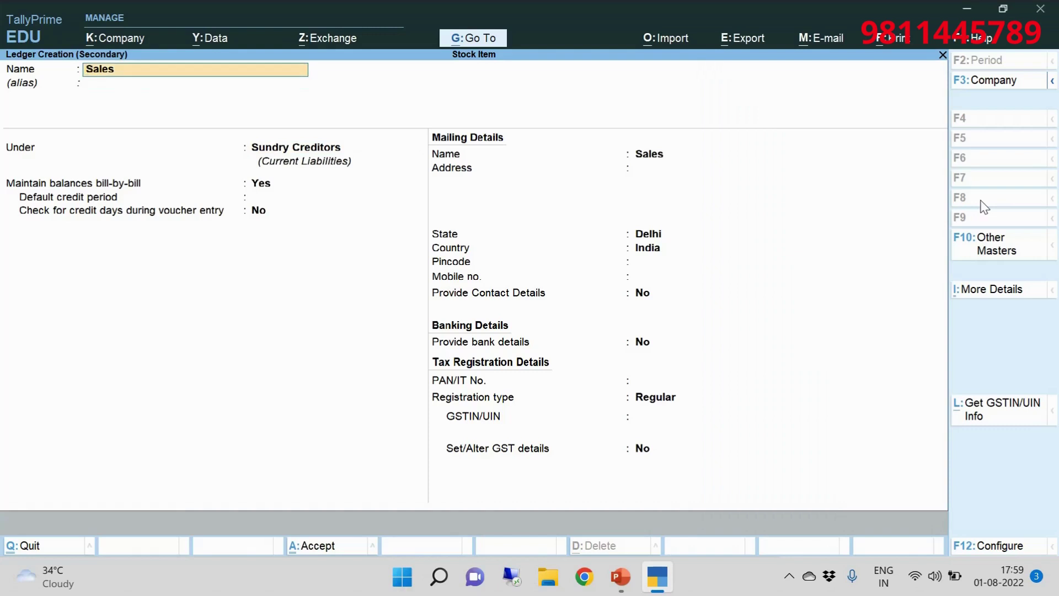
{"action": "type", "text": "D"}
{"action": "key", "text": "BackSpace"}
{"action": "type", "text": "Sandeep"}
{"action": "key", "text": "Return"}
{"action": "key", "text": "Return"}
- Place the customer ledger under Sundry Debtors with bill-by-bill balances and state Delhi, save it, and accept the voucher's party details
{"action": "type", "text": "Sun"}
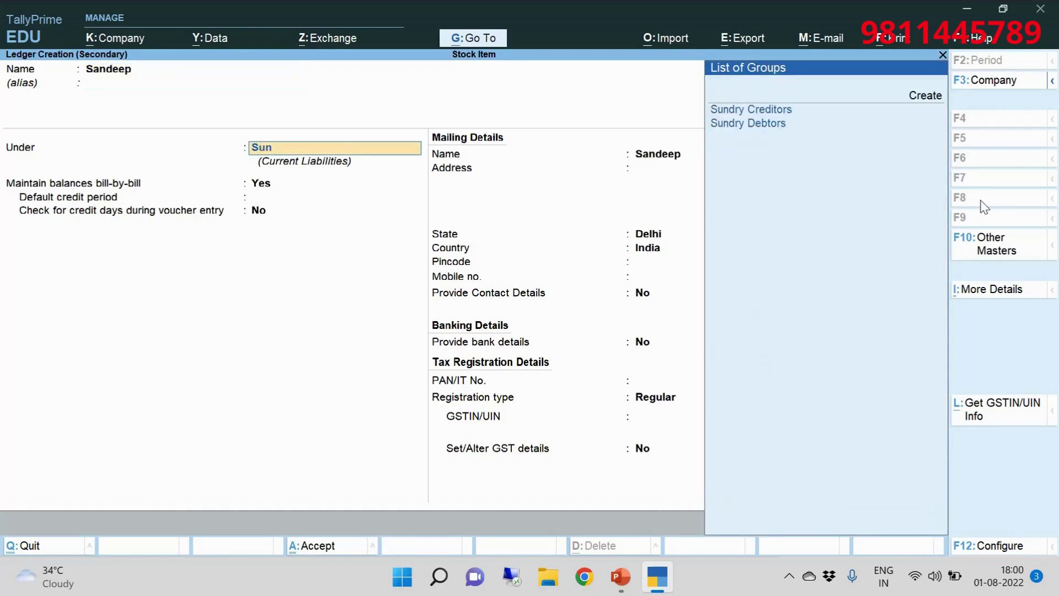
{"action": "key", "text": "Down"}
{"action": "key", "text": "Return"}
{"action": "key", "text": "Return"}
{"action": "key", "text": "Return"}
{"action": "key", "text": "Return"}
{"action": "key", "text": "Return"}
{"action": "key", "text": "Return"}
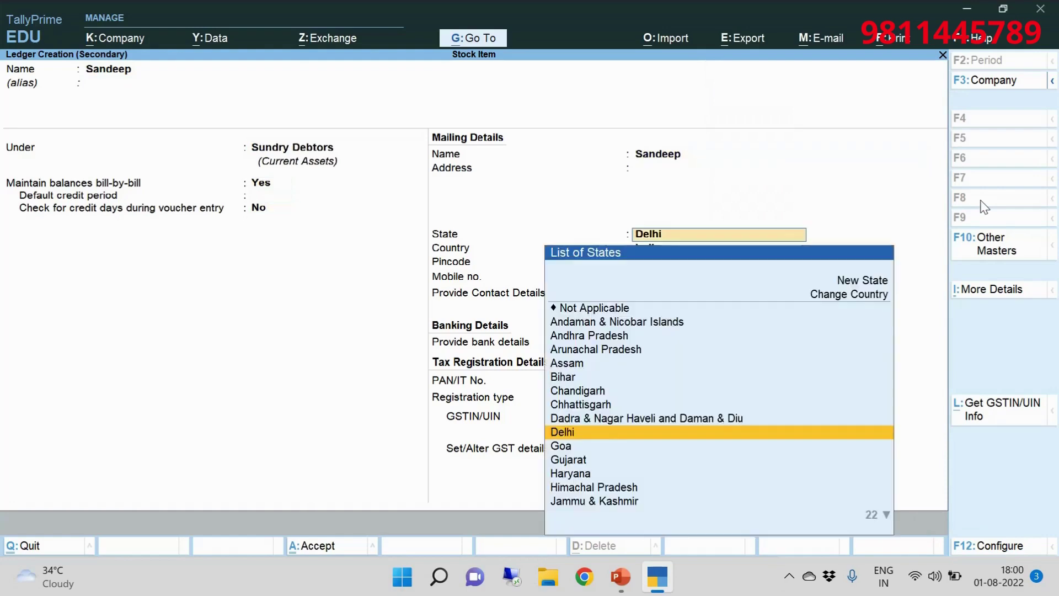
{"action": "key", "text": "ctrl+a"}
{"action": "key", "text": "ctrl+a"}
{"action": "key", "text": "ctrl+a"}
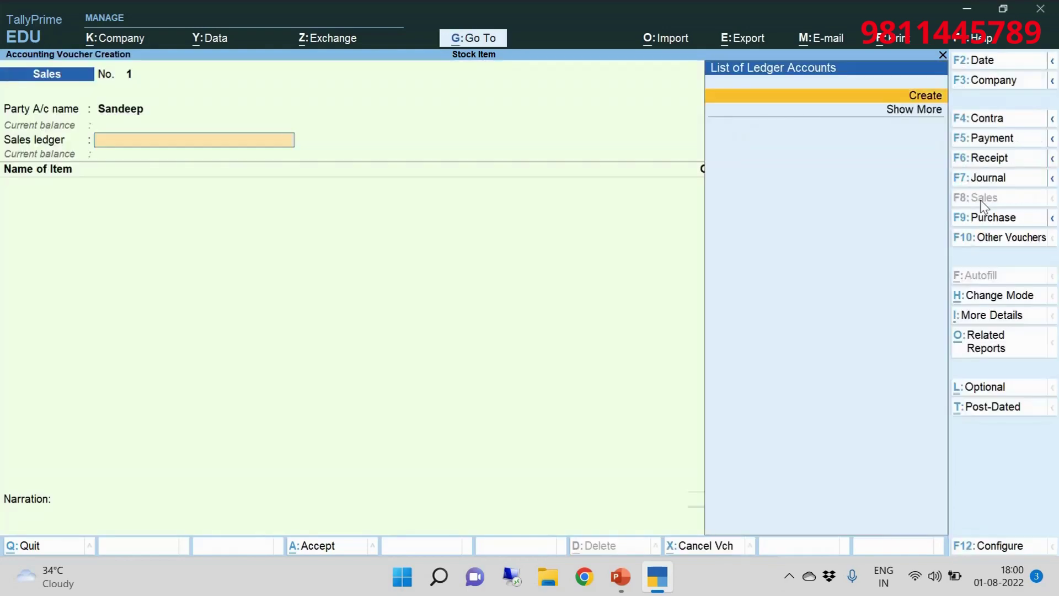
- Create a ledger named Sales under the sales group and use it as the voucher's sales ledger
{"action": "key", "text": "alt+c"}
{"action": "type", "text": "Sales"}
{"action": "key", "text": "Return"}
{"action": "type", "text": "Sal"}
{"action": "key", "text": "Return"}
{"action": "key", "text": "Return"}
{"action": "key", "text": "Return"}
{"action": "key", "text": "Return"}
{"action": "key", "text": "Return"}
{"action": "key", "text": "Return"}
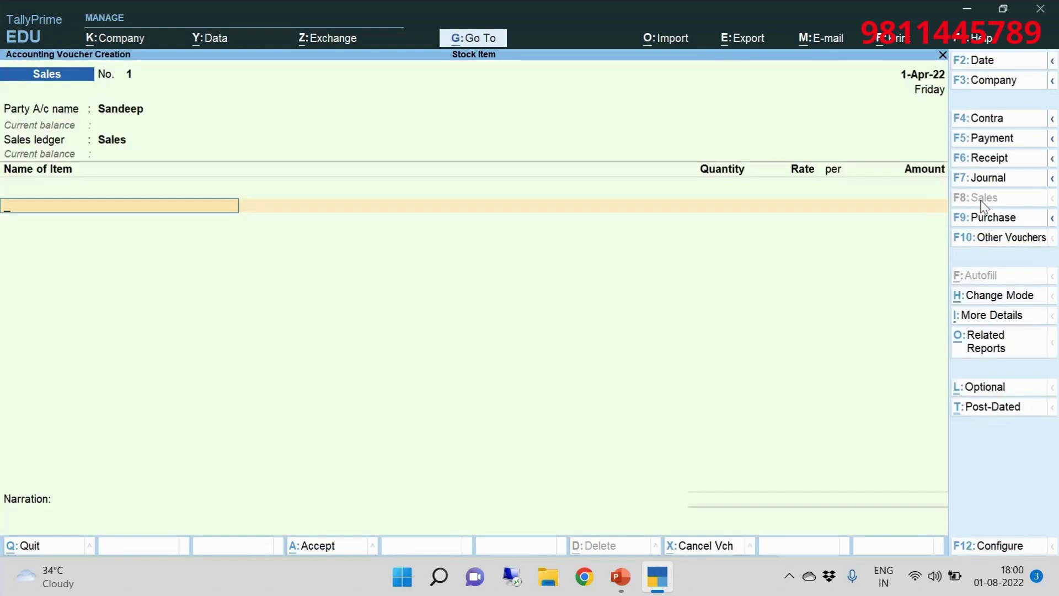
- Add Addidas Shoes to the sales voucher and allocate it from Godown 1
{"action": "key", "text": "Down"}
{"action": "key", "text": "Return"}
{"action": "key", "text": "Return"}
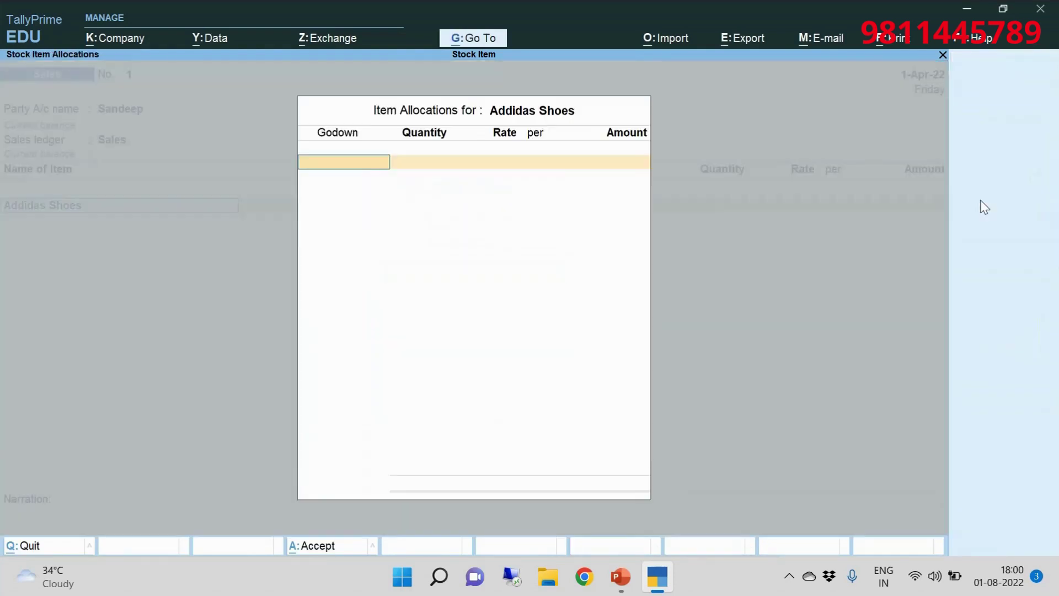
{"action": "key", "text": "Down"}
{"action": "key", "text": "Down"}
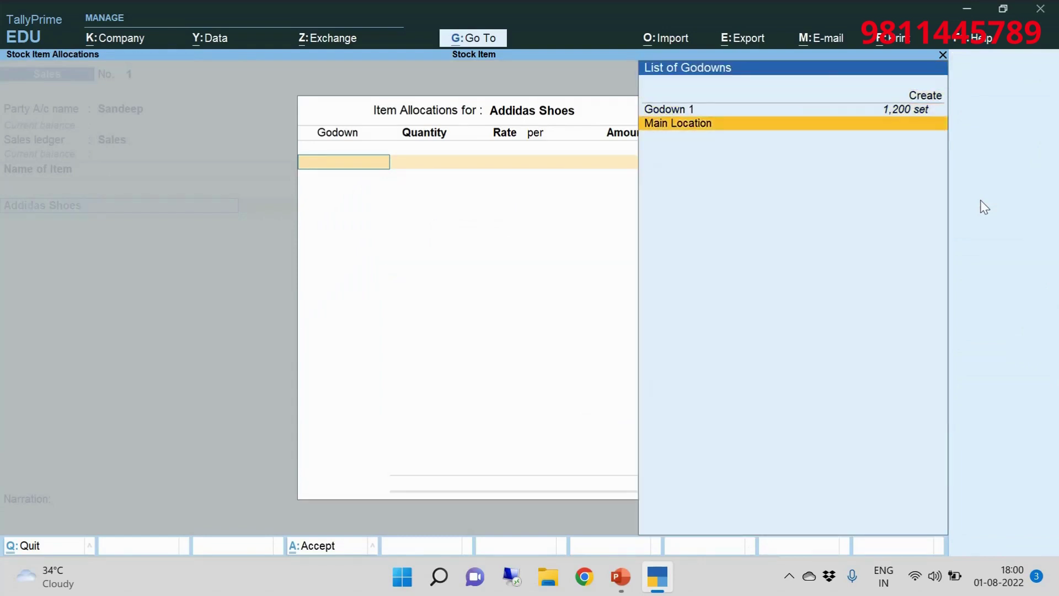
{"action": "key", "text": "Up"}
{"action": "key", "text": "Return"}
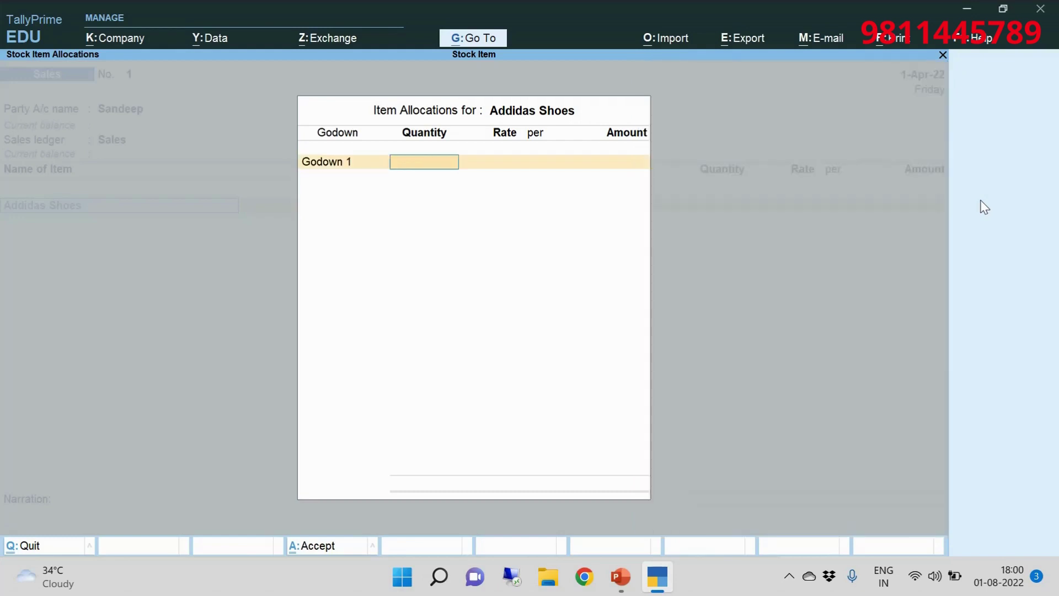
- Enter 1,000 set of Addidas Shoes at a rate of 1,300 per set and accept the item allocation
{"action": "type", "text": "1000"}
{"action": "key", "text": "Return"}
{"action": "type", "text": "1,300"}
{"action": "key", "text": "Return"}
{"action": "key", "text": "Return"}
{"action": "key", "text": "Return"}
{"action": "key", "text": "Return"}
{"action": "key", "text": "Return"}
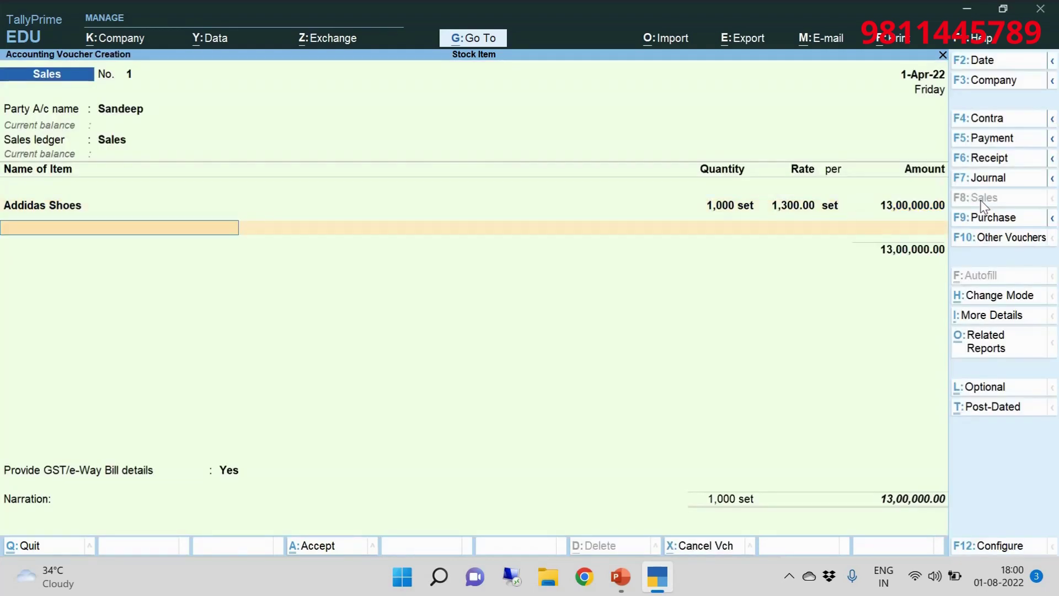
- Add Basmati Rice as the second sales item and allocate it from the Main Location godown
{"action": "type", "text": "B"}
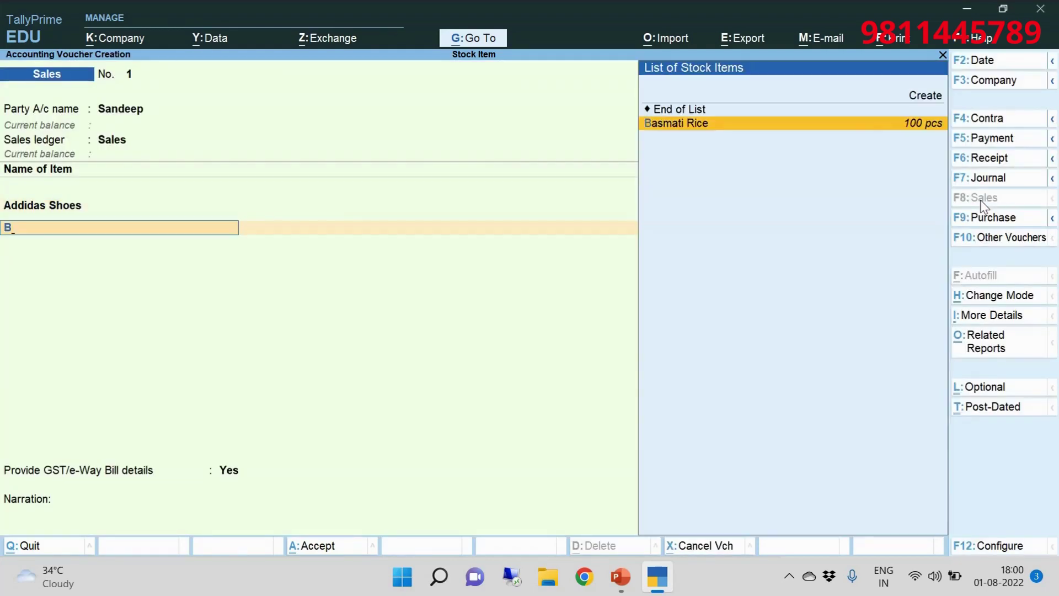
{"action": "key", "text": "Return"}
{"action": "key", "text": "Return"}
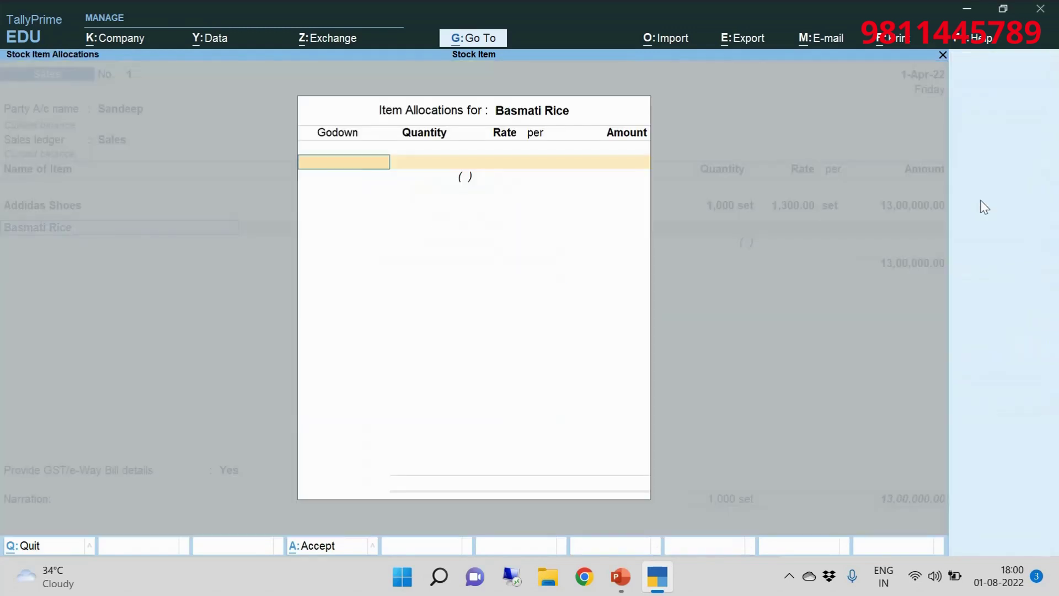
{"action": "key", "text": "Return"}
{"action": "key", "text": "BackSpace"}
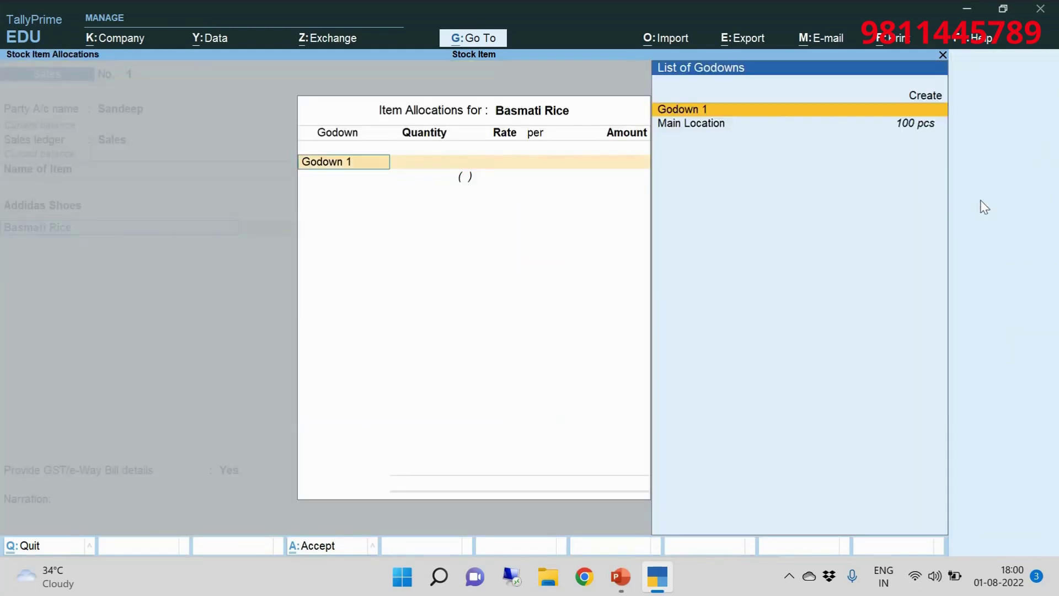
{"action": "key", "text": "Down"}
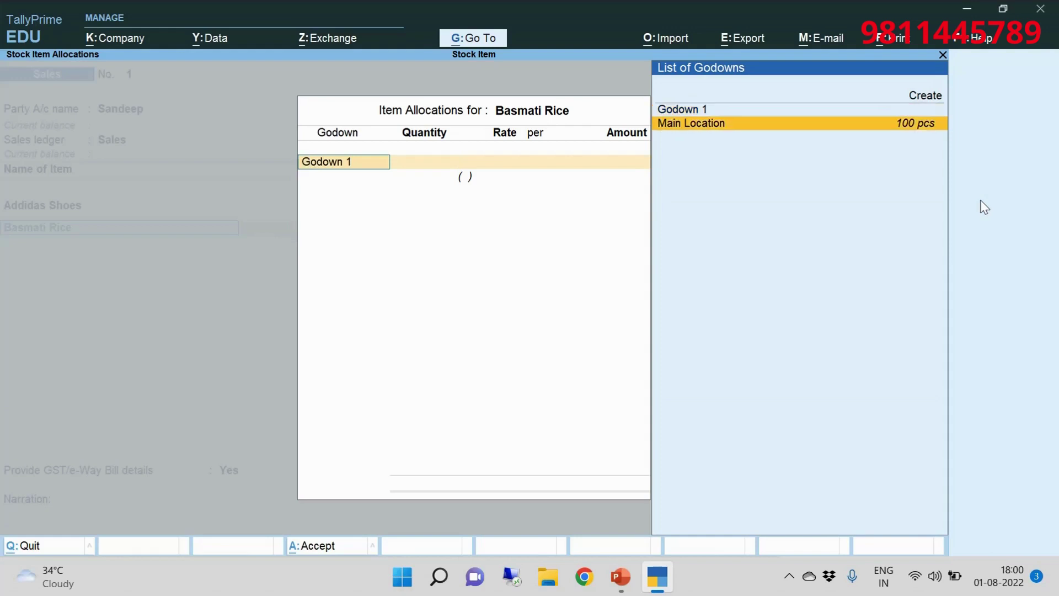
{"action": "key", "text": "Return"}
- Enter 50 pcs of Basmati Rice at a rate of 300 per pcs and finish the sales item list
{"action": "type", "text": "50"}
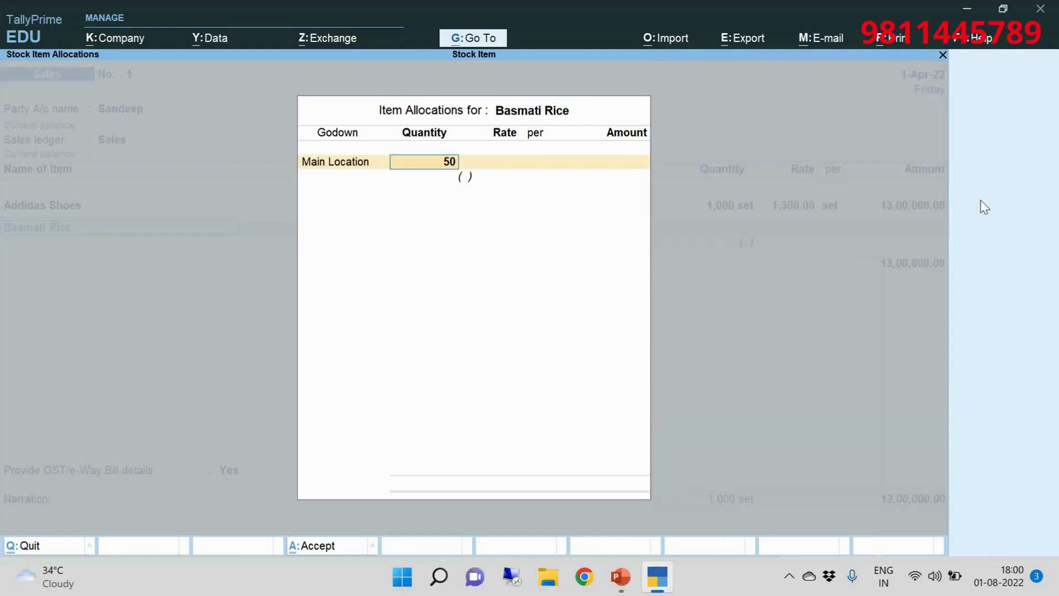
{"action": "key", "text": "Return"}
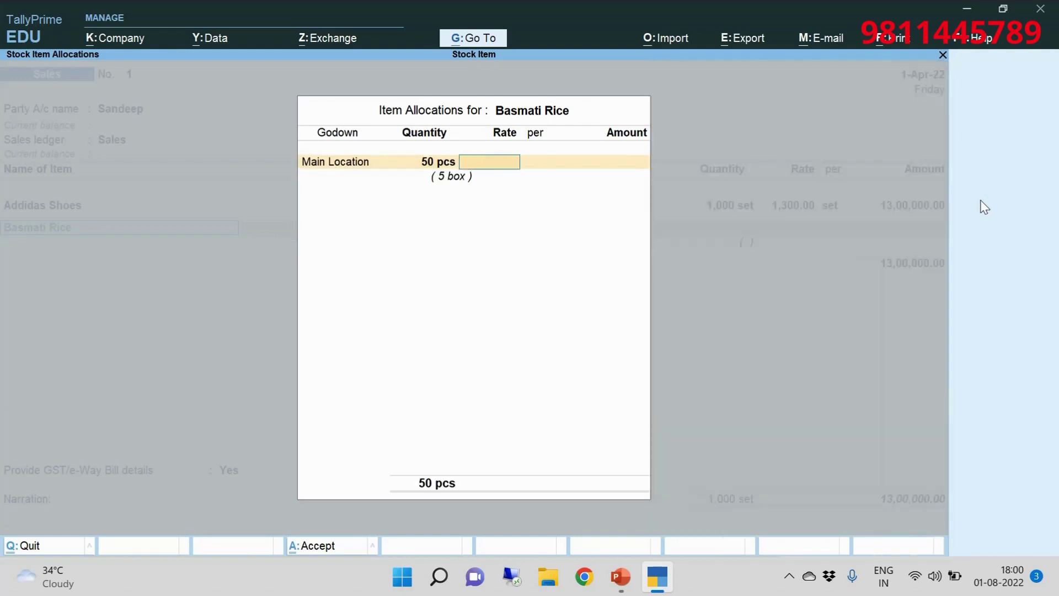
{"action": "type", "text": "1000"}
{"action": "key", "text": "BackSpace"}
{"action": "key", "text": "BackSpace"}
{"action": "key", "text": "BackSpace"}
{"action": "key", "text": "BackSpace"}
{"action": "type", "text": "3000"}
{"action": "key", "text": "BackSpace"}
{"action": "key", "text": "Return"}
{"action": "key", "text": "Return"}
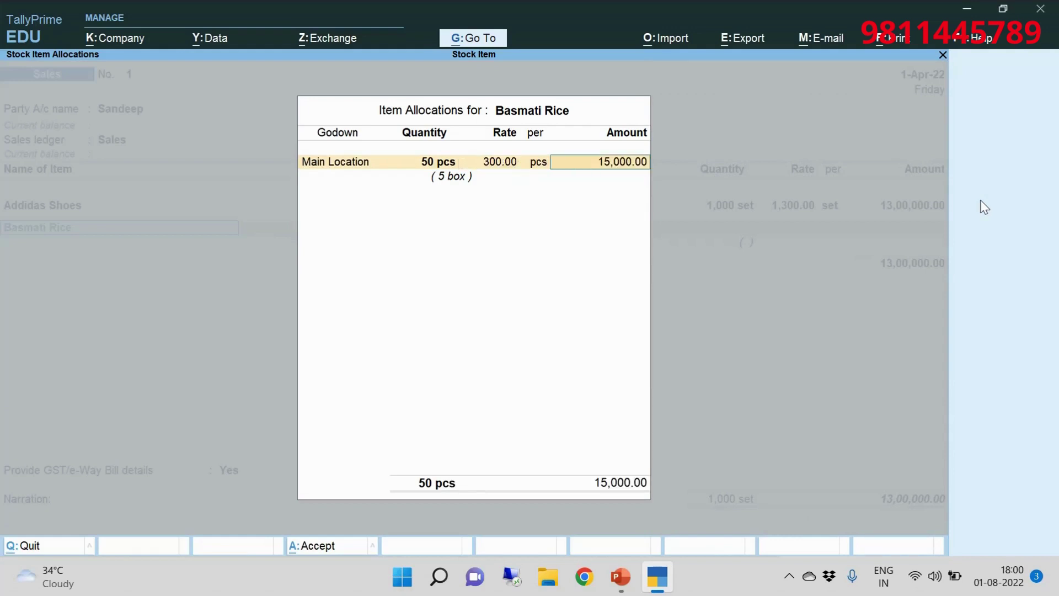
{"action": "key", "text": "Return"}
{"action": "key", "text": "Return"}
{"action": "key", "text": "Return"}
{"action": "key", "text": "Return"}
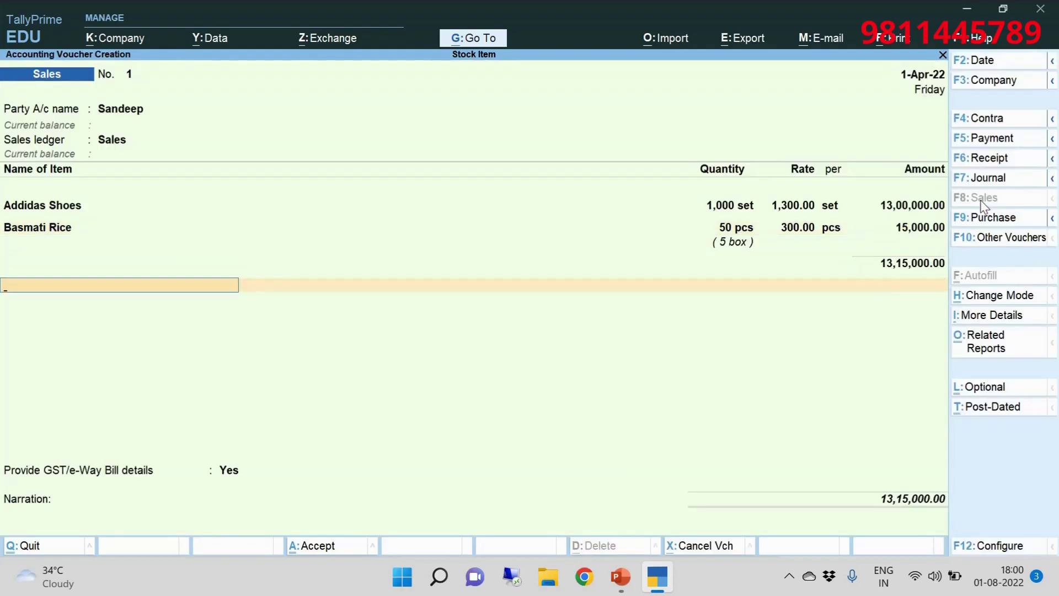
- Add the Cgst and Sgst tax ledgers with their calculated amounts to the sales voucher
{"action": "type", "text": "cg"}
{"action": "key", "text": "Return"}
{"action": "key", "text": "Return"}
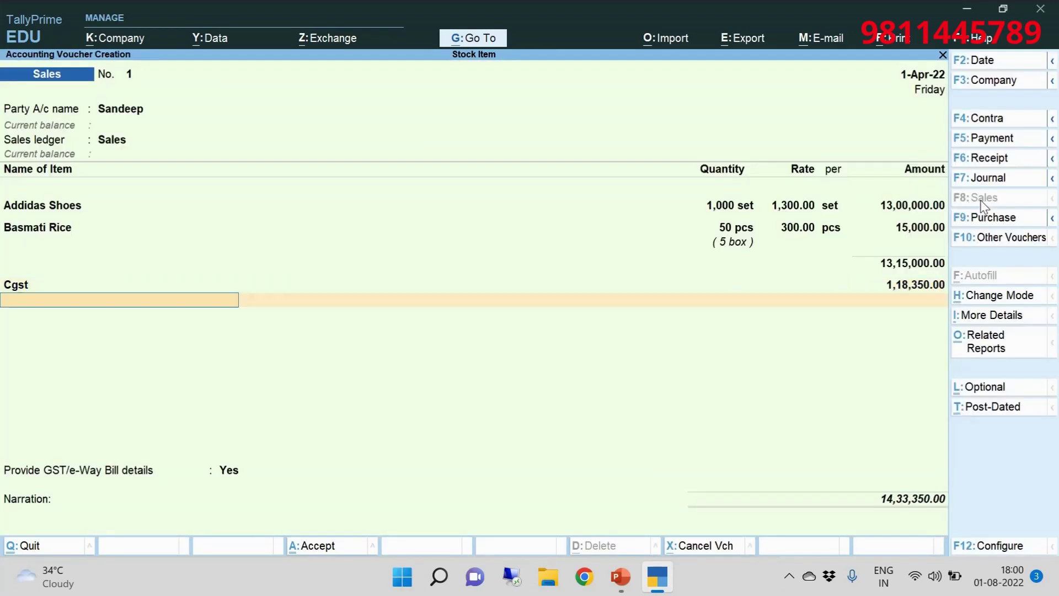
{"action": "type", "text": "sg"}
{"action": "key", "text": "Return"}
{"action": "key", "text": "Return"}
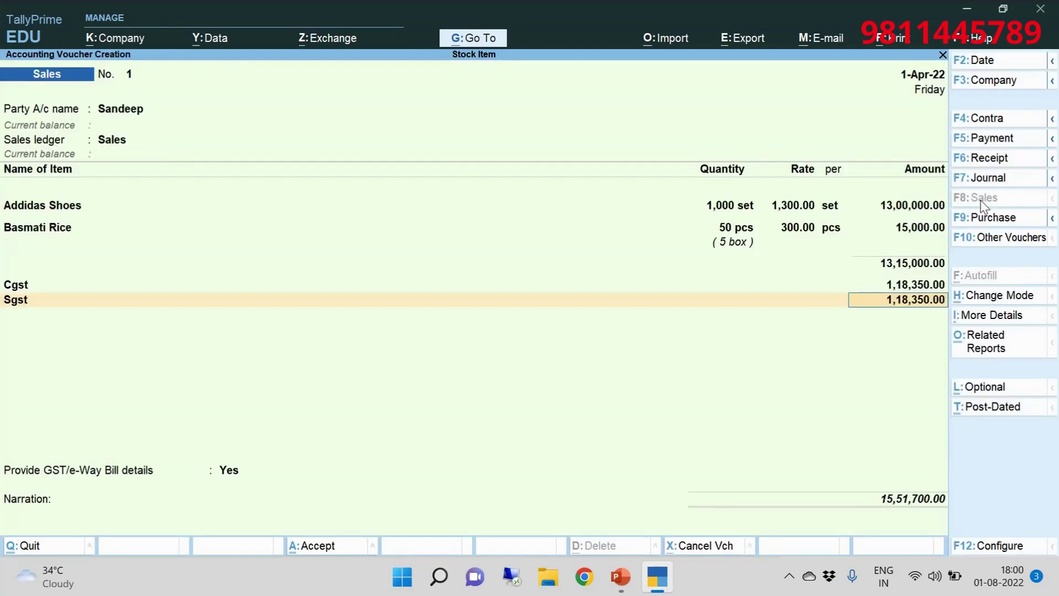
{"action": "key", "text": "Return"}
{"action": "key", "text": "Return"}
- Close the e-Way Bill details form and set the option to provide GST/e-Way Bill details to No
{"action": "key", "text": "Return"}
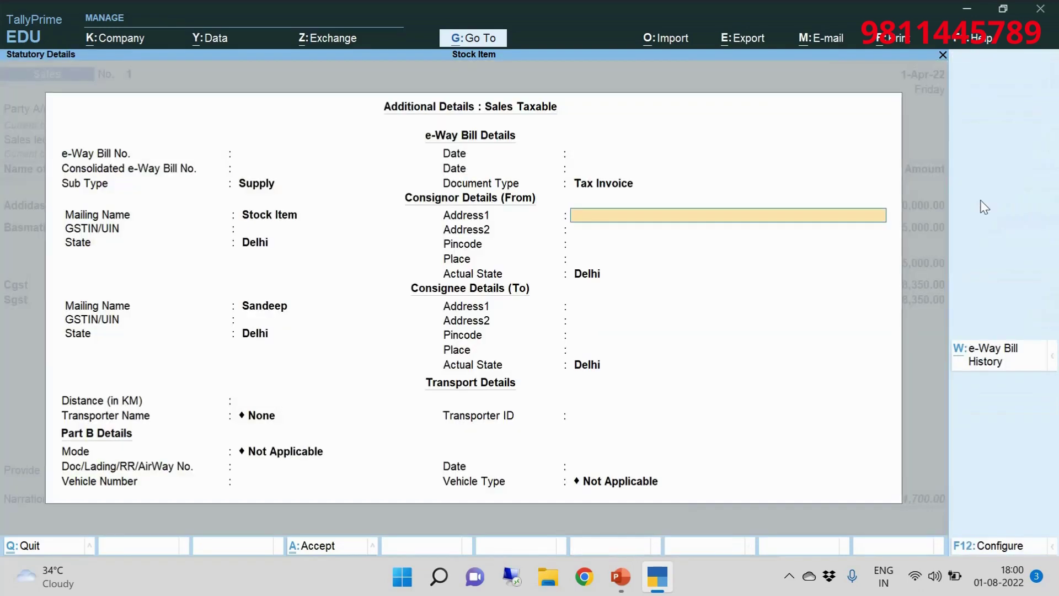
{"action": "key", "text": "ctrl+a"}
{"action": "key", "text": "BackSpace"}
{"action": "key", "text": "Up"}
{"action": "key", "text": "Return"}
{"action": "key", "text": "Return"}
{"action": "key", "text": "Return"}
{"action": "key", "text": "Return"}
{"action": "key", "text": "Return"}
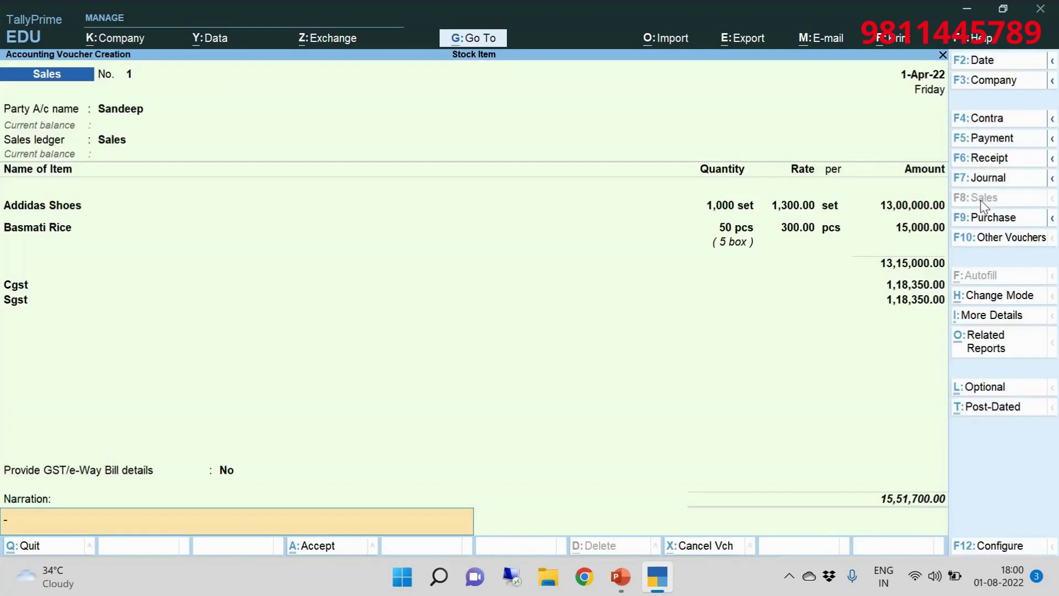
- Save the sales voucher without a narration and decline sending its details for e-Way Bill generation
{"action": "key", "text": "Return"}
{"action": "key", "text": "Return"}
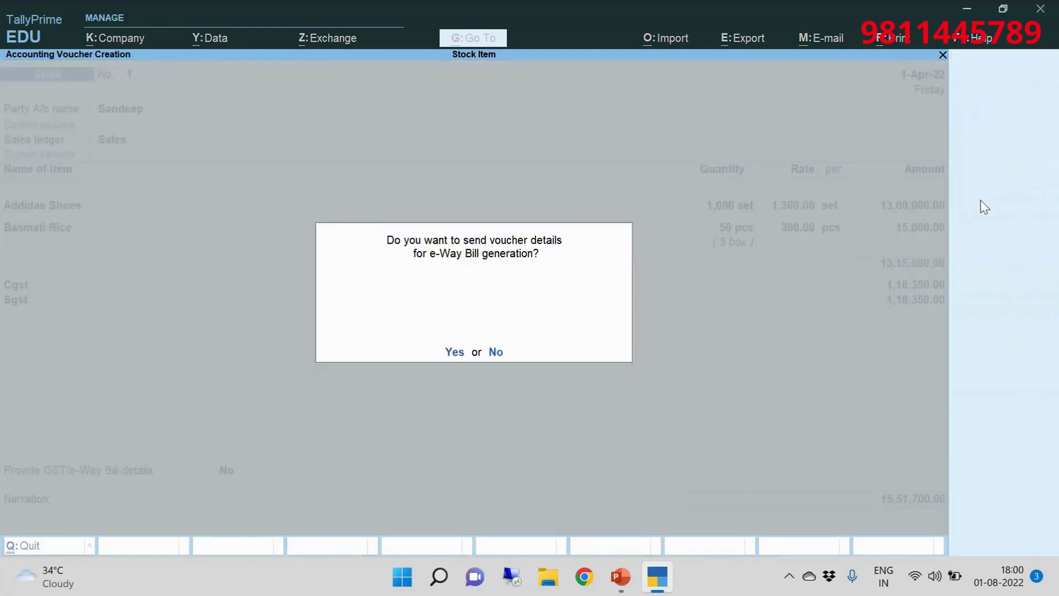
{"action": "key", "text": "n"}
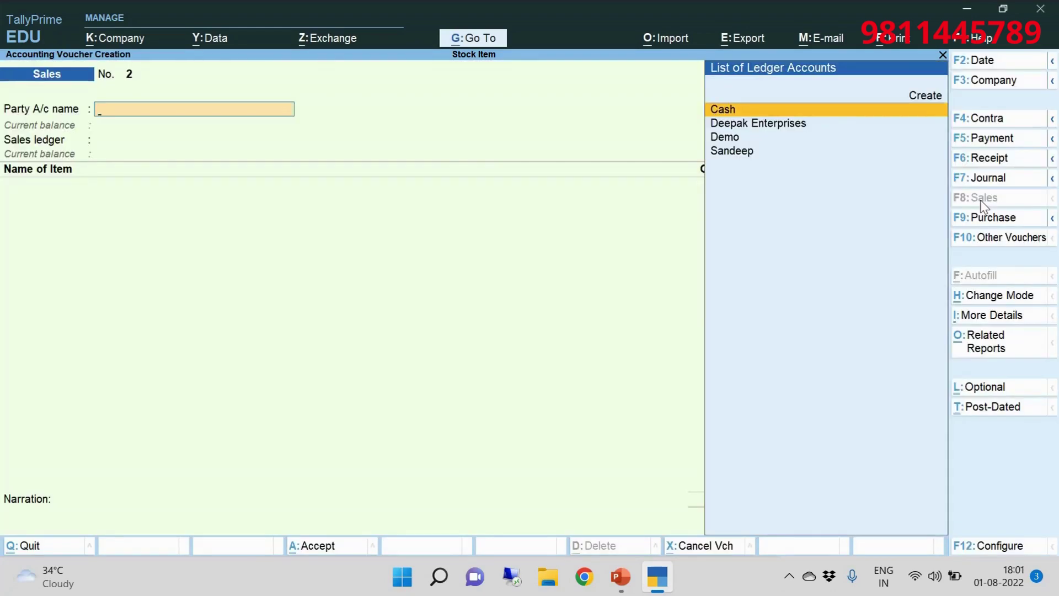
- Leave voucher creation and open the saved sales voucher from the Day Book for alteration
{"action": "key", "text": "Escape"}
{"action": "key", "text": "Down"}
{"action": "key", "text": "Return"}
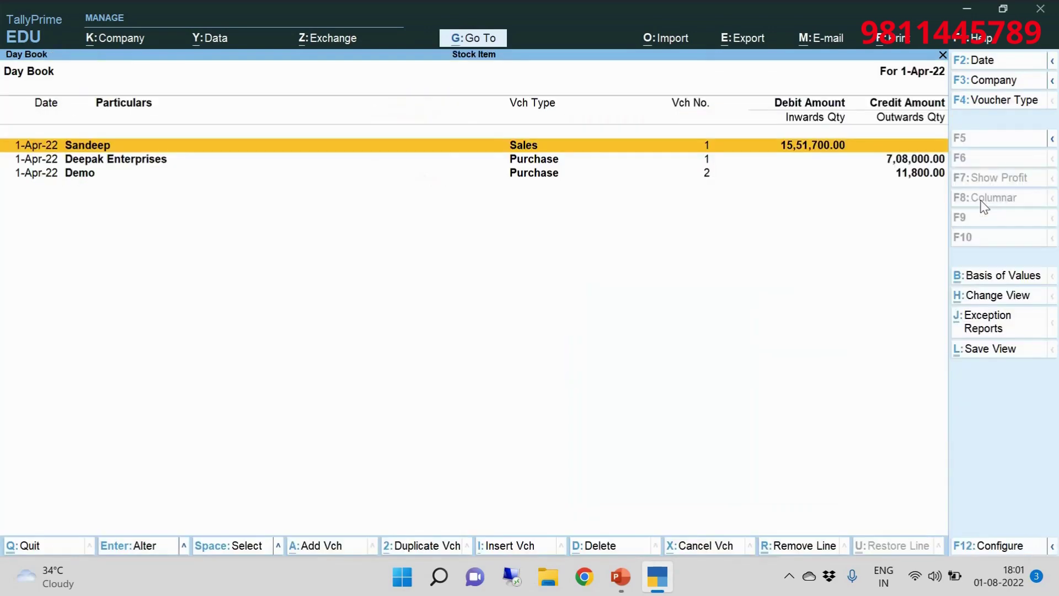
{"action": "key", "text": "Return"}
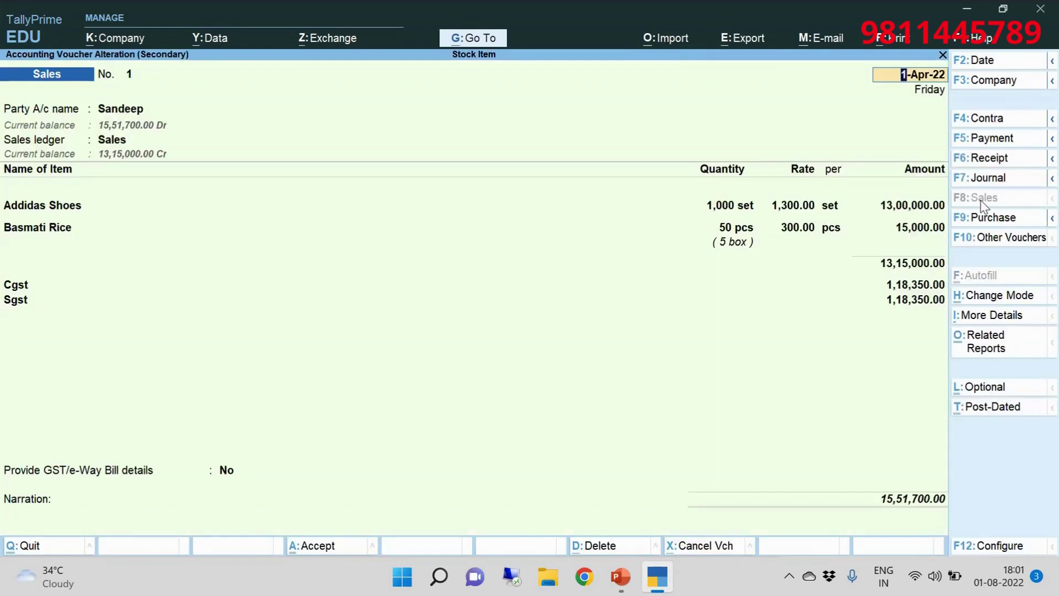
- Preview the sales voucher's tax invoice enlarged and examine its item, quantity and tax columns
{"action": "key", "text": "ctrl+p"}
{"action": "key", "text": "i"}
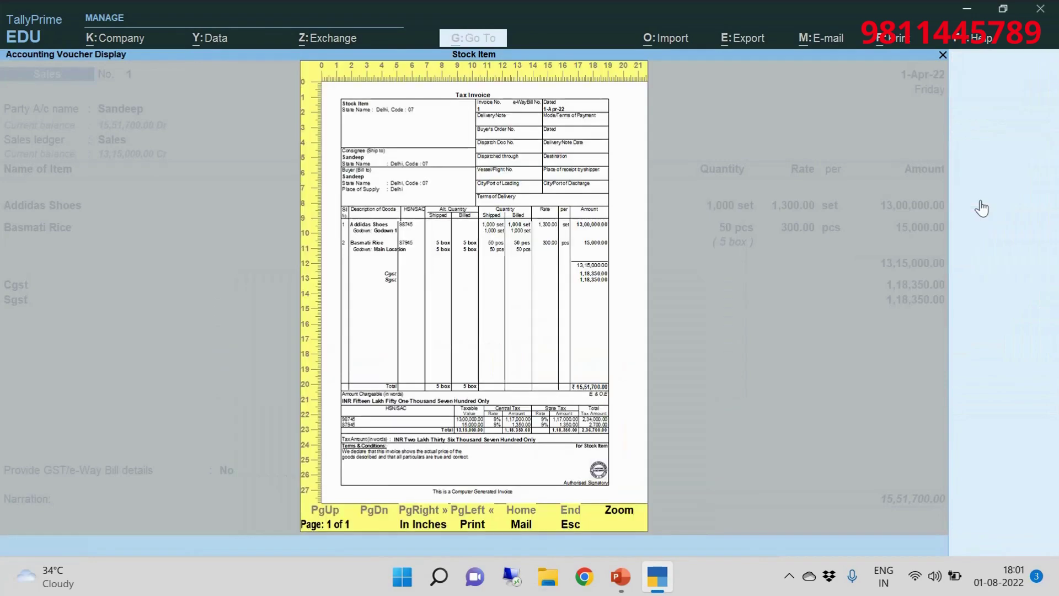
{"action": "key", "text": "alt+z"}
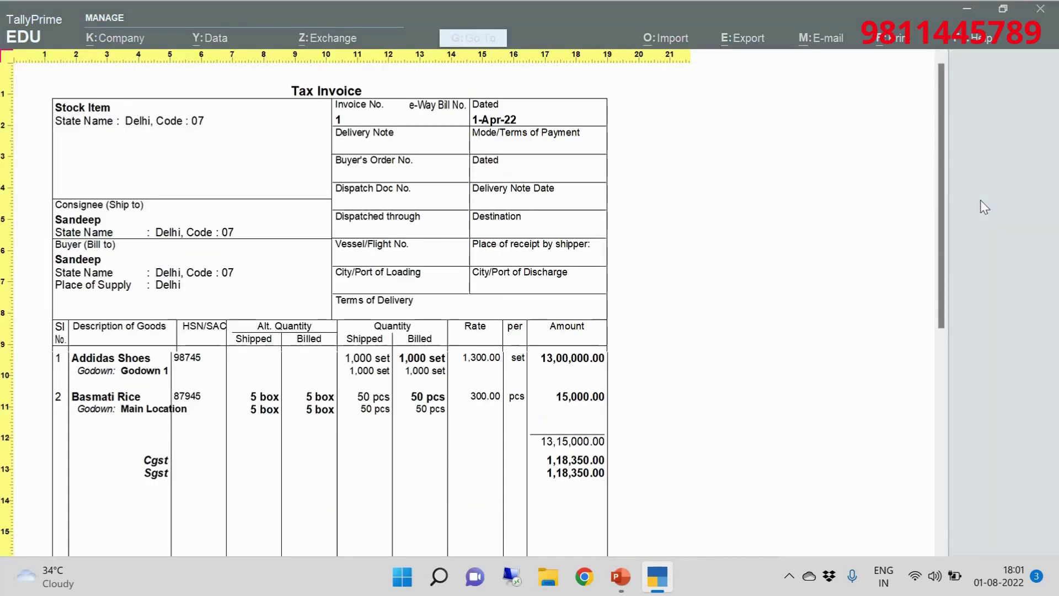
{"action": "scroll", "coordinate": [985, 207], "scroll_direction": "down", "scroll_amount": 3}
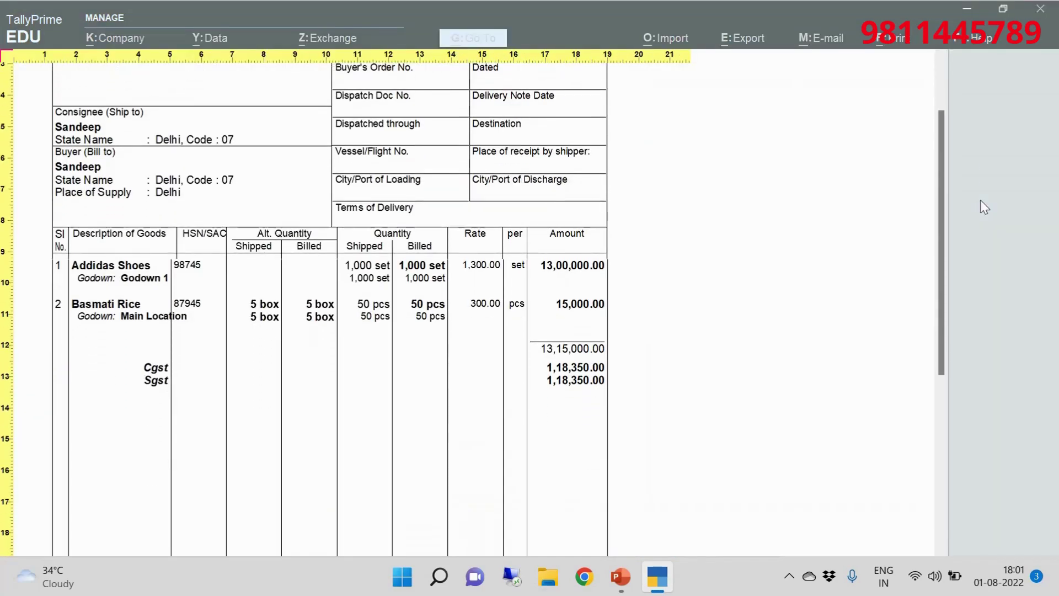
{"action": "scroll", "coordinate": [985, 207], "scroll_direction": "down", "scroll_amount": 1}
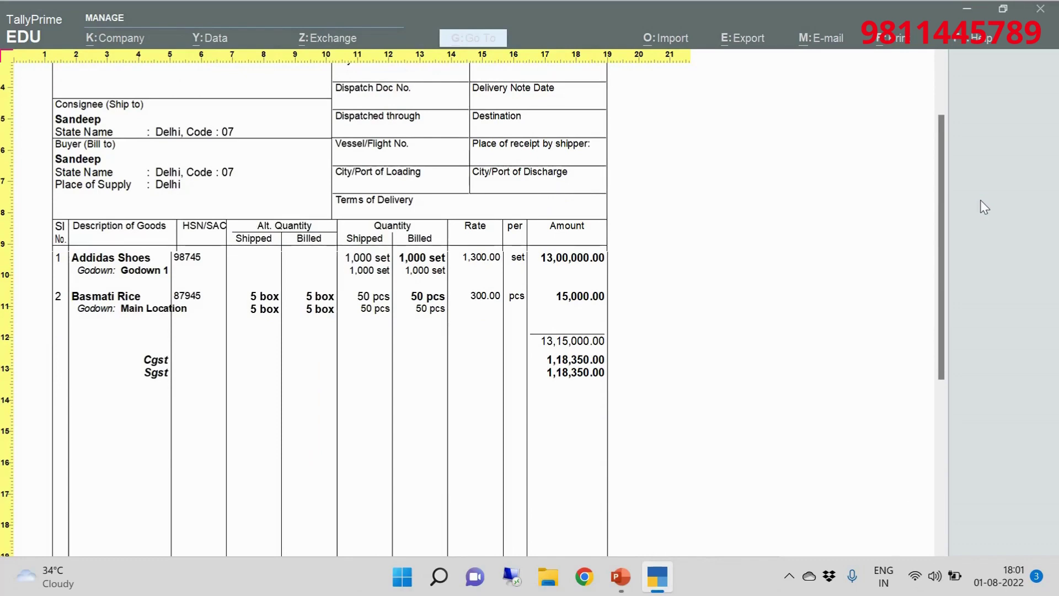
- Set Show Quantity with Alternate Unit to No in the invoice's print configuration
{"action": "key", "text": "Escape"}
{"action": "key", "text": "Escape"}
{"action": "key", "text": "c"}
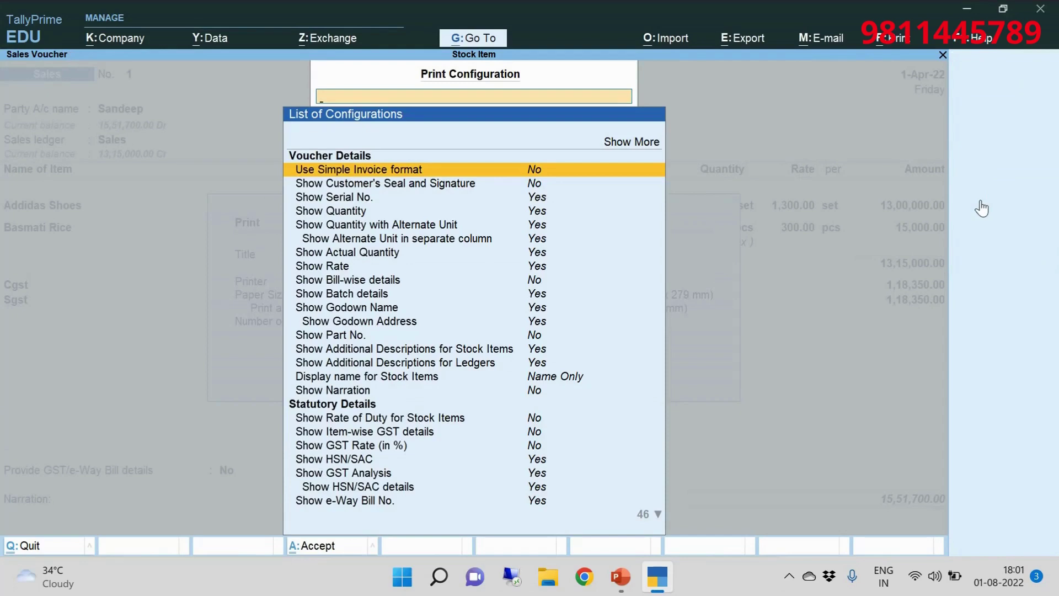
{"action": "type", "text": "sh"}
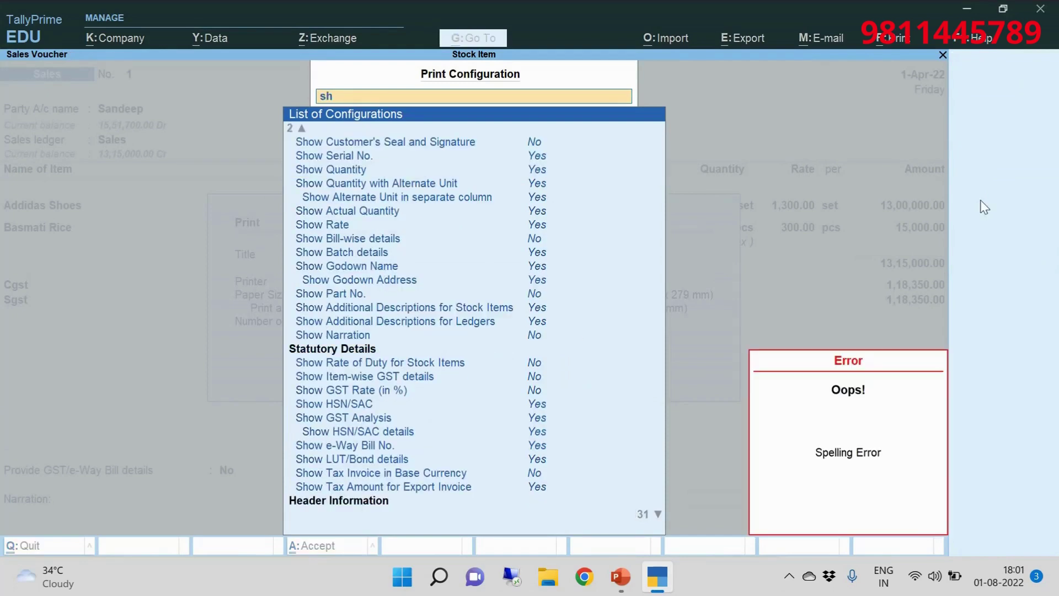
{"action": "key", "text": "Down"}
{"action": "key", "text": "Down"}
{"action": "key", "text": "Down"}
{"action": "key", "text": "Down"}
{"action": "key", "text": "Down"}
{"action": "key", "text": "Down"}
{"action": "key", "text": "Up"}
{"action": "key", "text": "Up"}
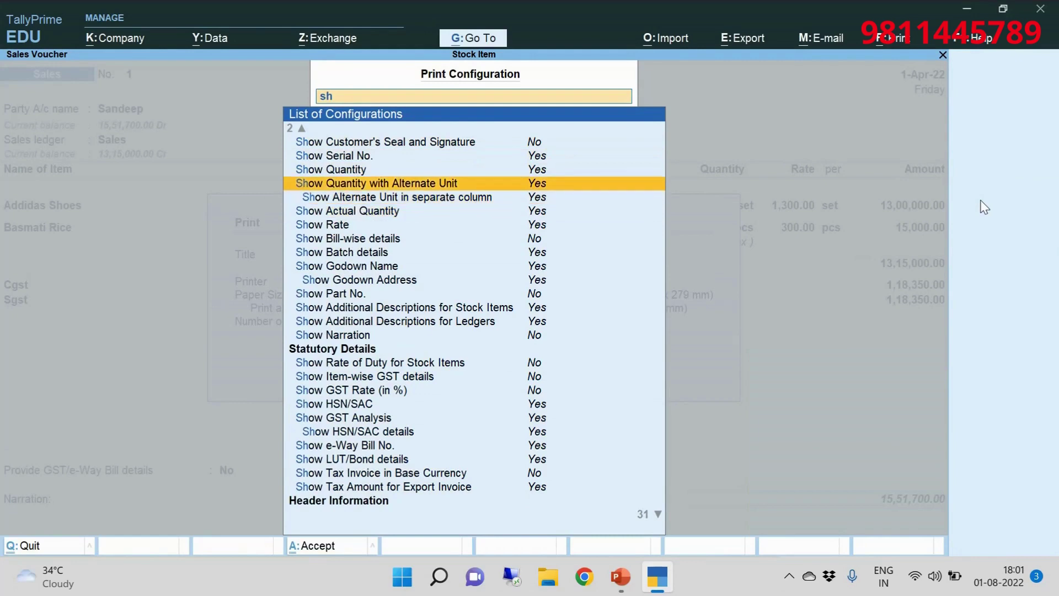
{"action": "key", "text": "Return"}
{"action": "key", "text": "Return"}
{"action": "key", "text": "Down"}
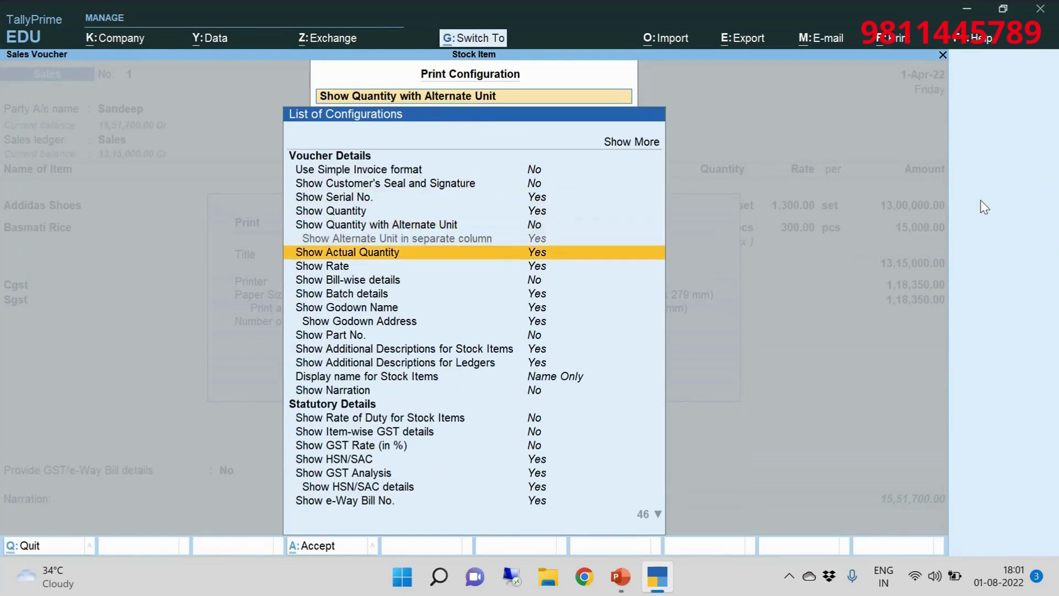
{"action": "key", "text": "Escape"}
- Check the invoice preview for its quantity columns and reopen the print configuration
{"action": "key", "text": "i"}
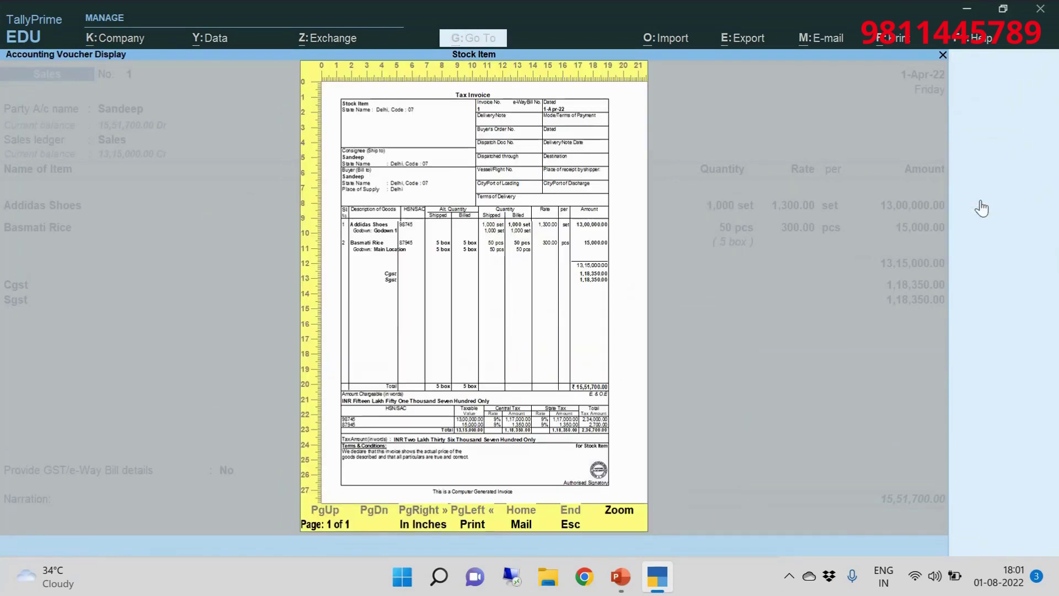
{"action": "key", "text": "Escape"}
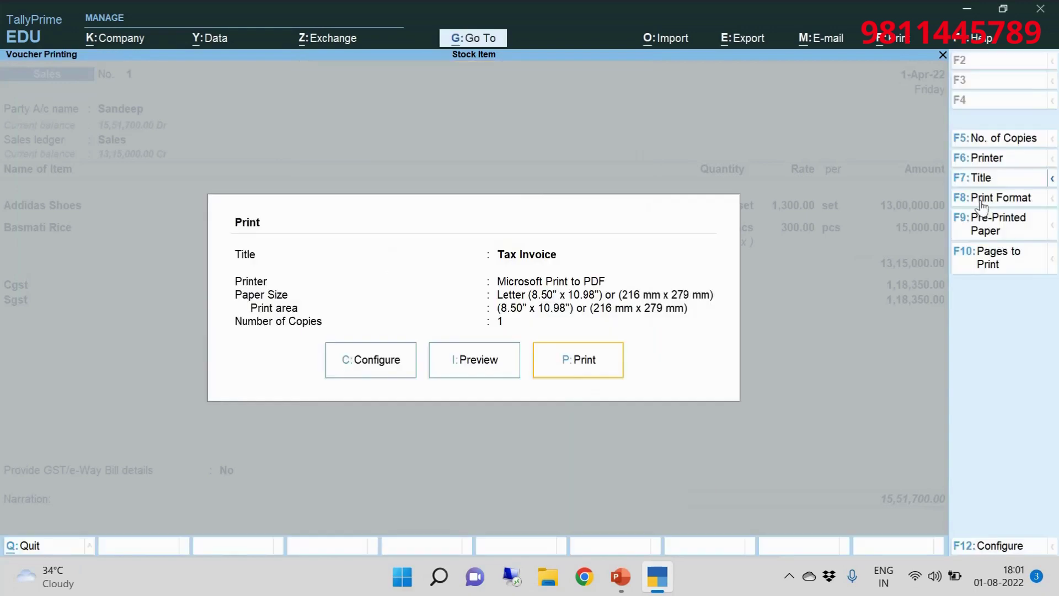
{"action": "type", "text": "c"}
{"action": "type", "text": "Al"}
{"action": "key", "text": "Down"}
{"action": "key", "text": "Down"}
{"action": "key", "text": "Down"}
{"action": "key", "text": "Down"}
{"action": "key", "text": "Down"}
{"action": "key", "text": "Down"}
{"action": "key", "text": "Down"}
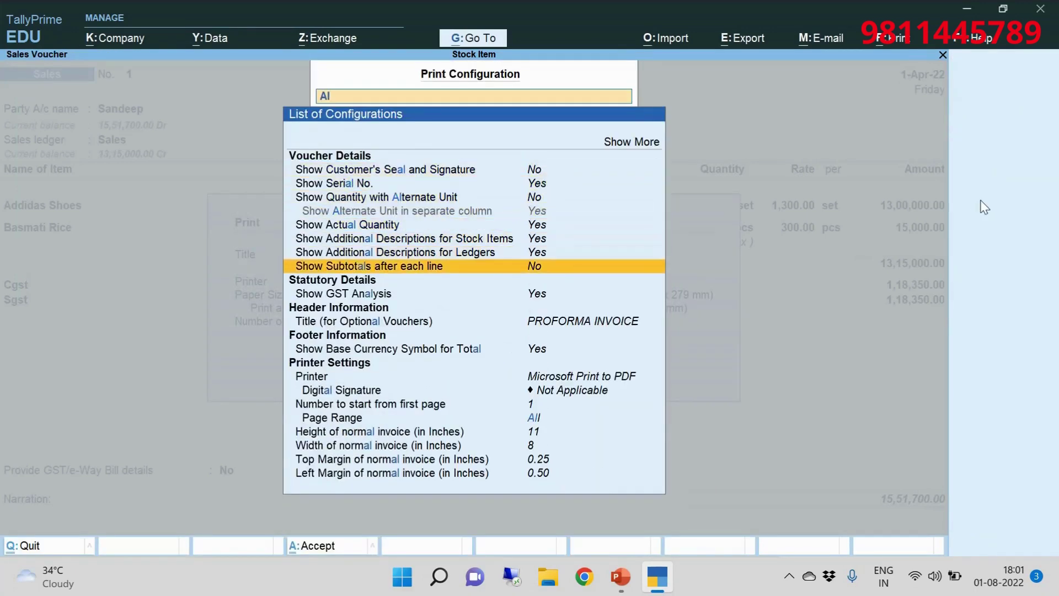
{"action": "key", "text": "Down"}
{"action": "key", "text": "Down"}
{"action": "key", "text": "BackSpace"}
{"action": "key", "text": "BackSpace"}
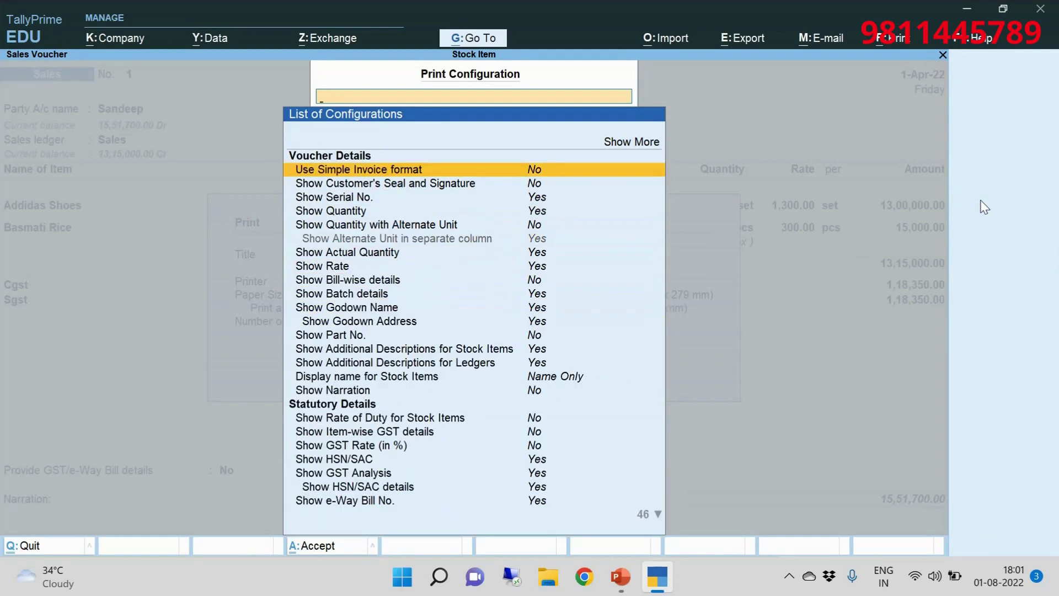
- Find the quantity options in the print configuration and set Show Actual Quantity to No
{"action": "type", "text": "Qu"}
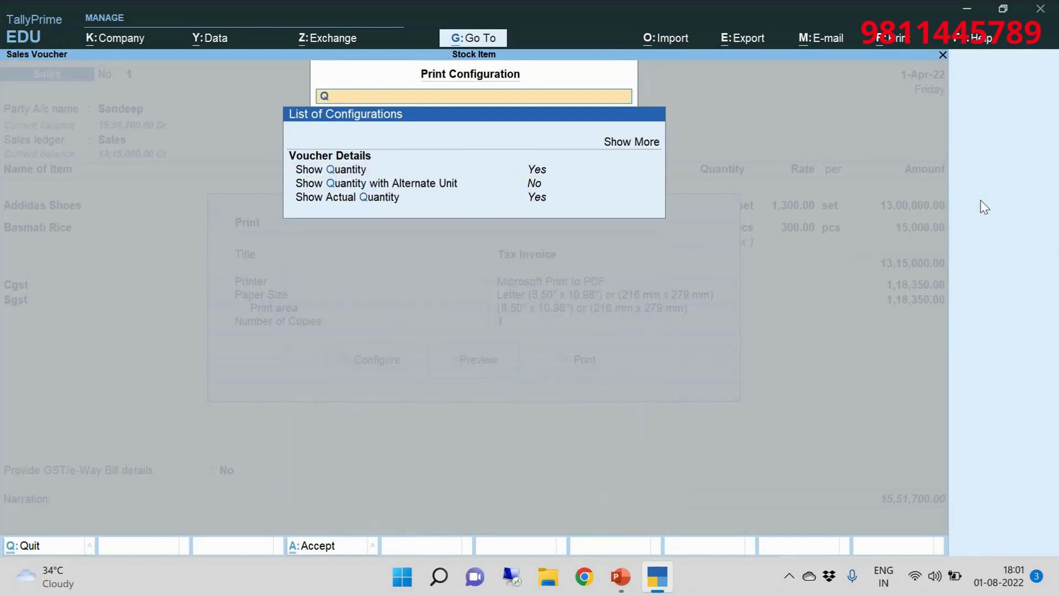
{"action": "key", "text": "Down"}
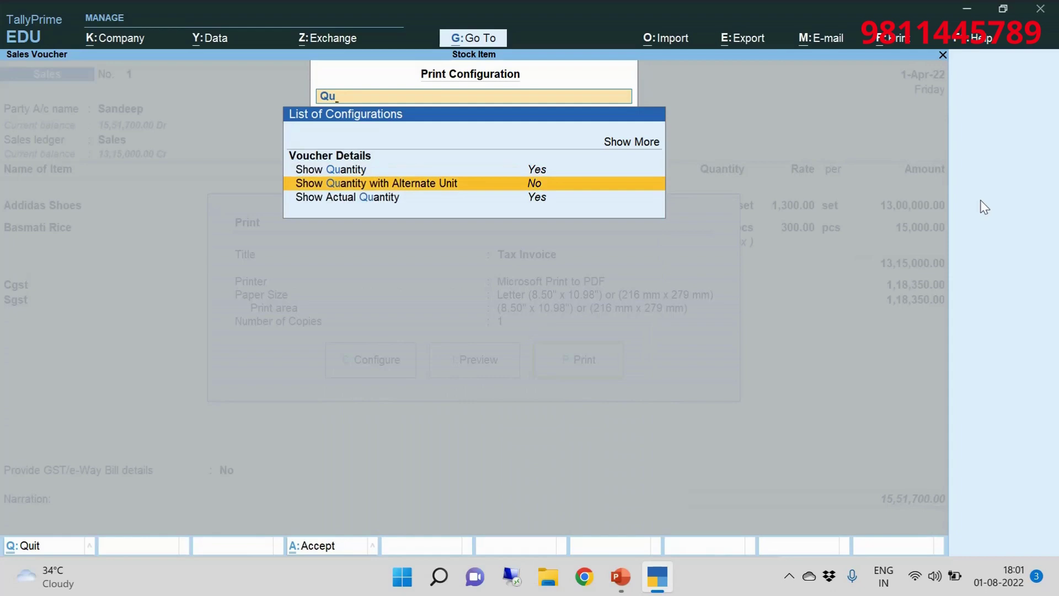
{"action": "key", "text": "Down"}
{"action": "key", "text": "Return"}
{"action": "key", "text": "Up"}
{"action": "key", "text": "Up"}
{"action": "key", "text": "Up"}
{"action": "key", "text": "Down"}
{"action": "key", "text": "Down"}
{"action": "key", "text": "Down"}
{"action": "key", "text": "Down"}
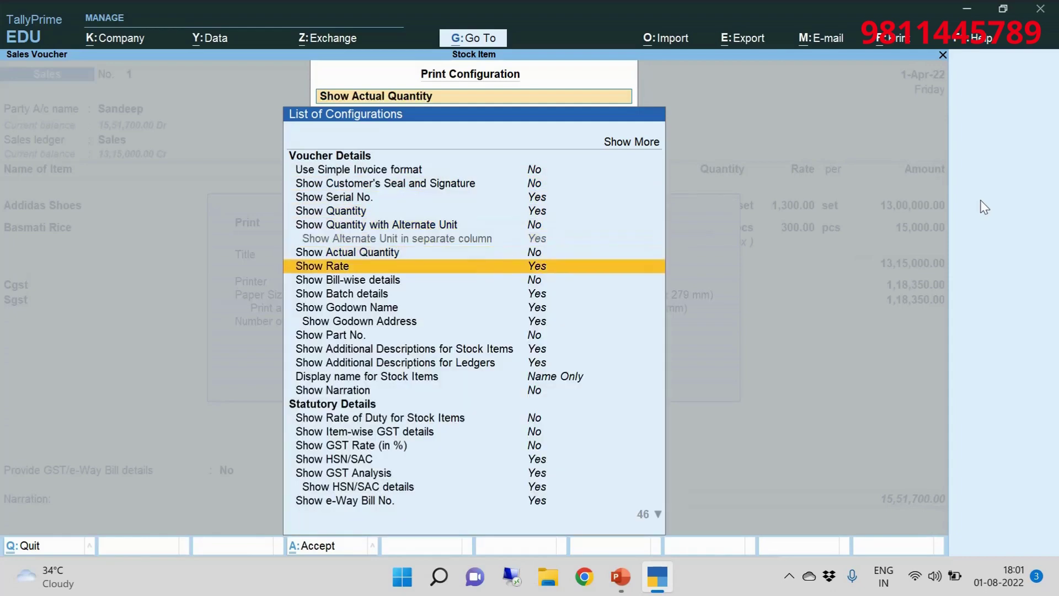
{"action": "key", "text": "Escape"}
- Preview the tax invoice enlarged and examine the quantity columns and the godown lines under each item
{"action": "key", "text": "i"}
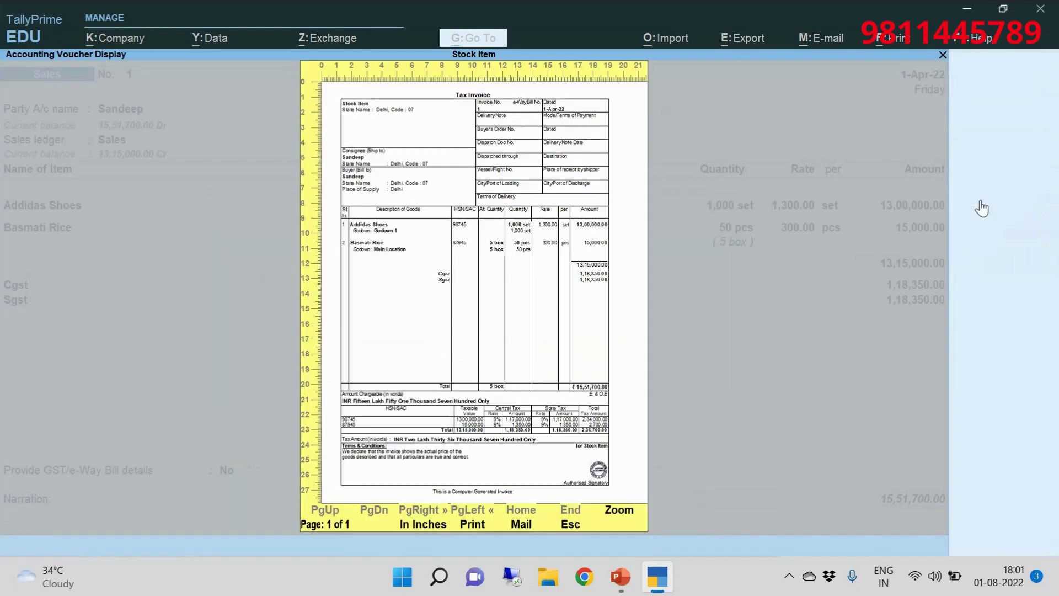
{"action": "key", "text": "Return"}
{"action": "key", "text": "Down"}
{"action": "key", "text": "Down"}
{"action": "key", "text": "Down"}
{"action": "key", "text": "Down"}
{"action": "key", "text": "Down"}
{"action": "key", "text": "Down"}
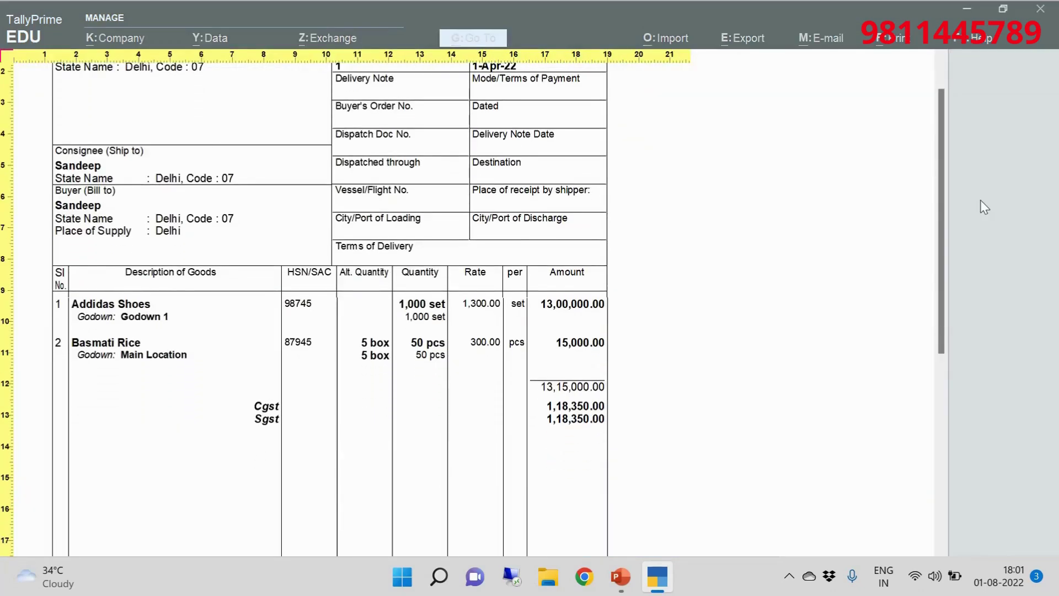
{"action": "key", "text": "Down"}
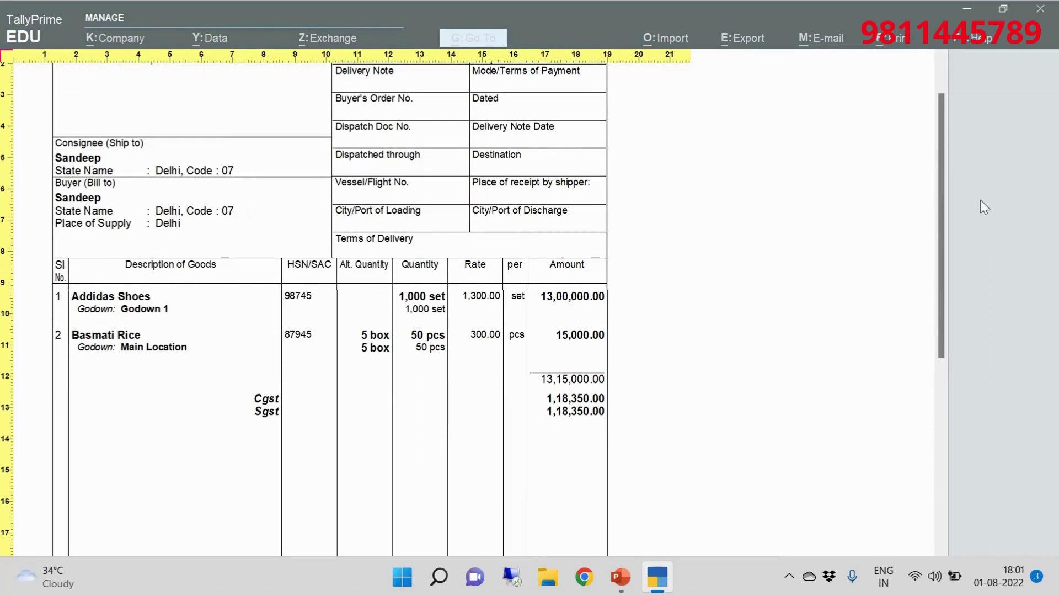
{"action": "key", "text": "Down"}
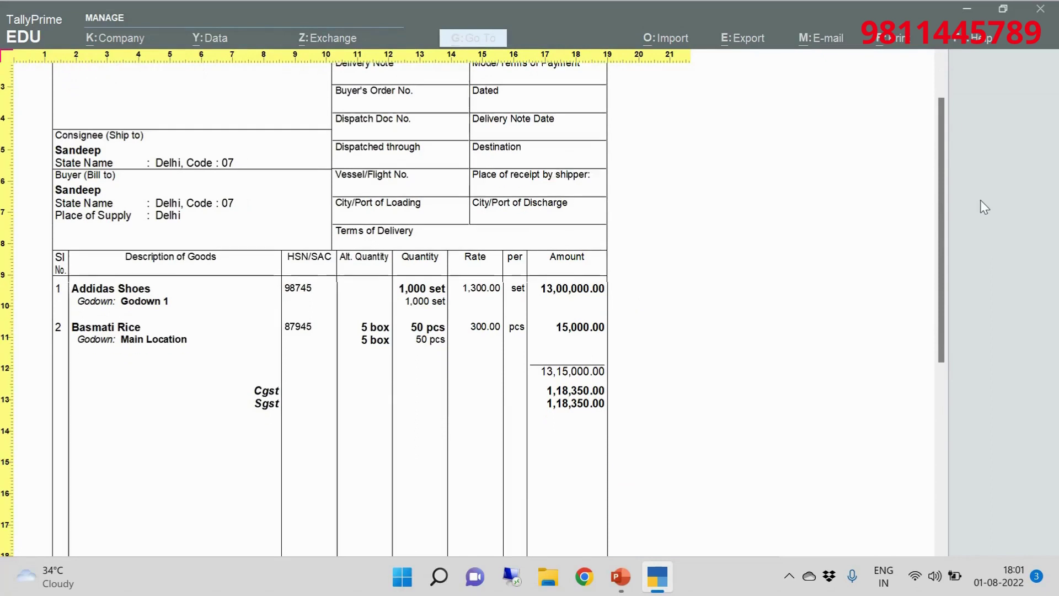
{"action": "key", "text": "Down"}
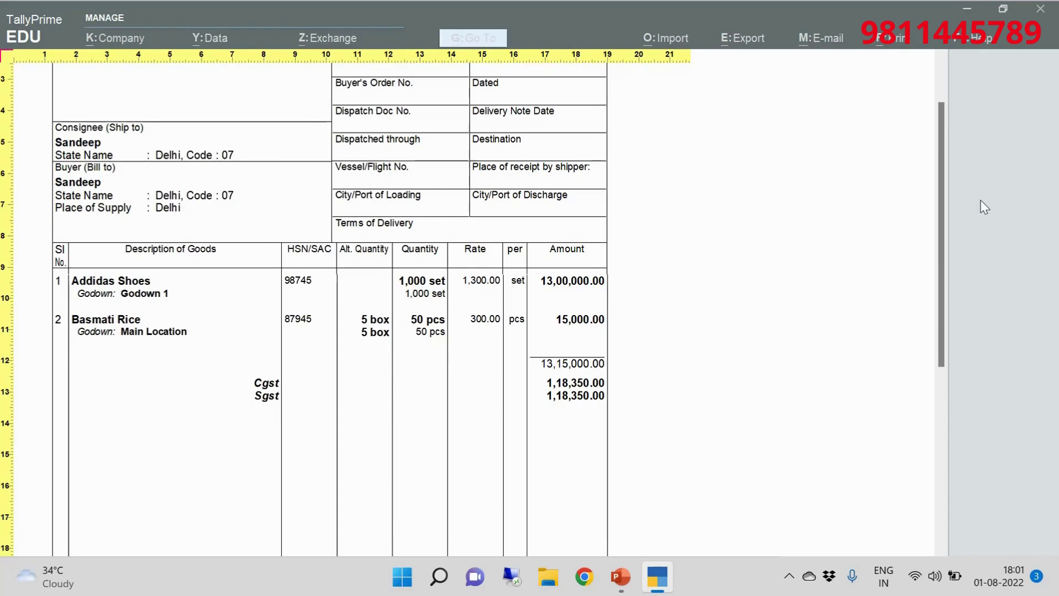
{"action": "key", "text": "Down"}
{"action": "key", "text": "Down"}
{"action": "key", "text": "Down"}
{"action": "key", "text": "Down"}
{"action": "key", "text": "Down"}
{"action": "key", "text": "Down"}
{"action": "key", "text": "Down"}
{"action": "key", "text": "Down"}
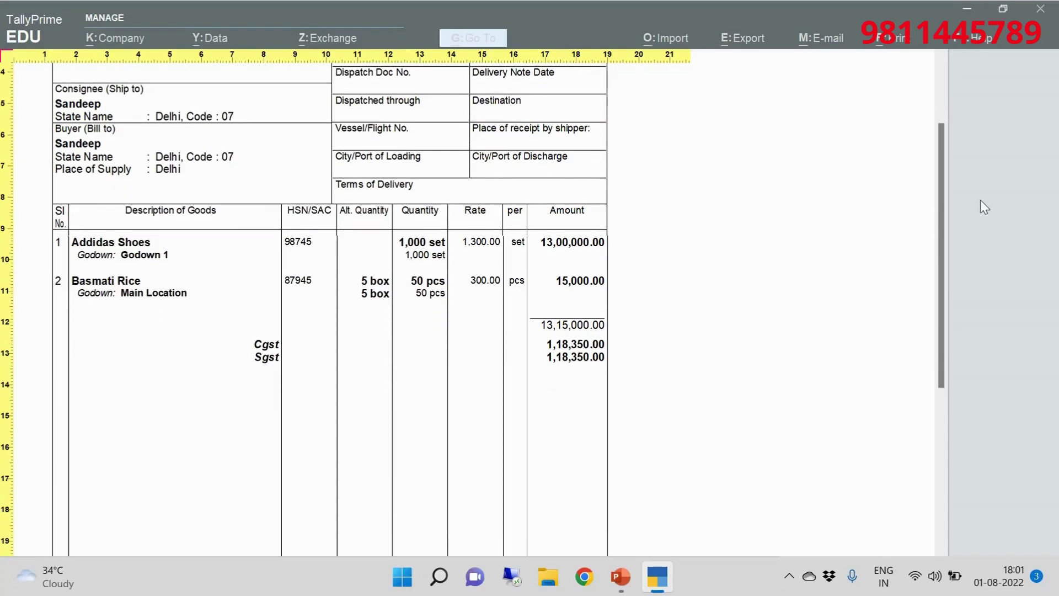
{"action": "key", "text": "Escape"}
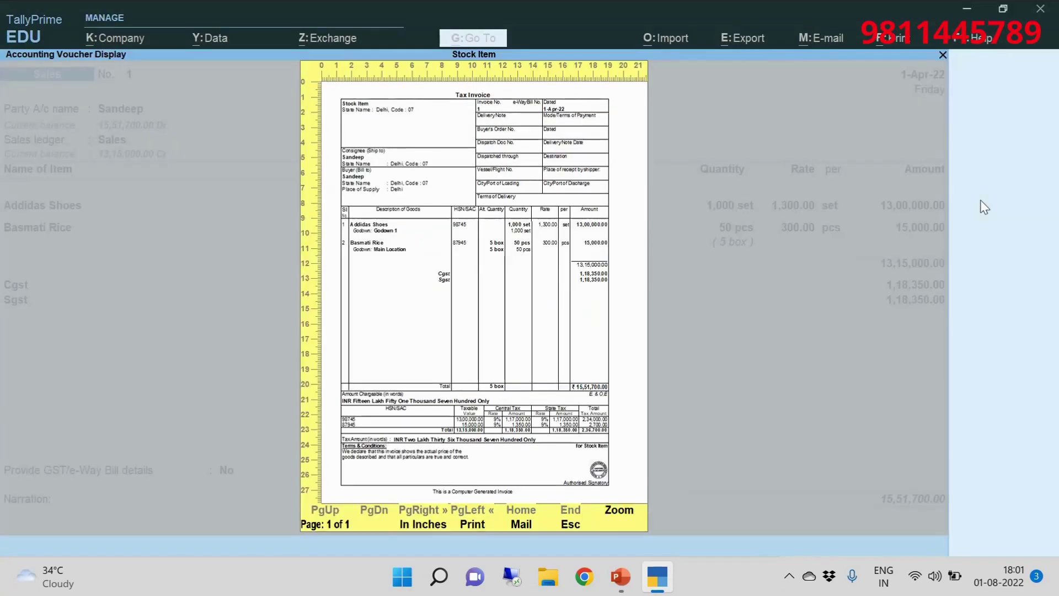
- Set Show Godown Name to No in the invoice's print configuration and accept the settings
{"action": "key", "text": "Escape"}
{"action": "type", "text": "c"}
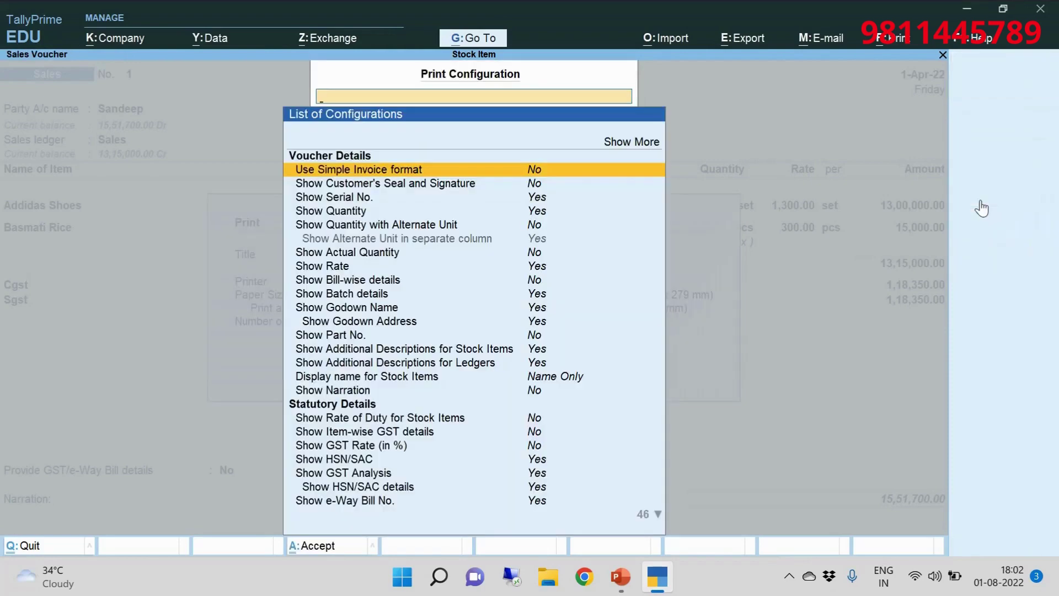
{"action": "type", "text": "go"}
{"action": "key", "text": "Return"}
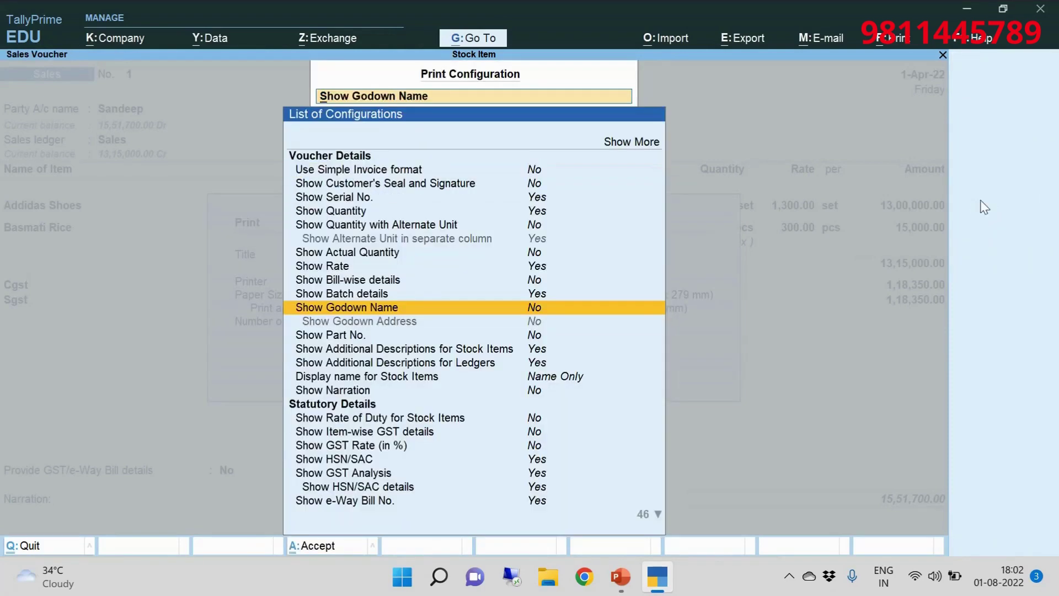
{"action": "key", "text": "ctrl+a"}
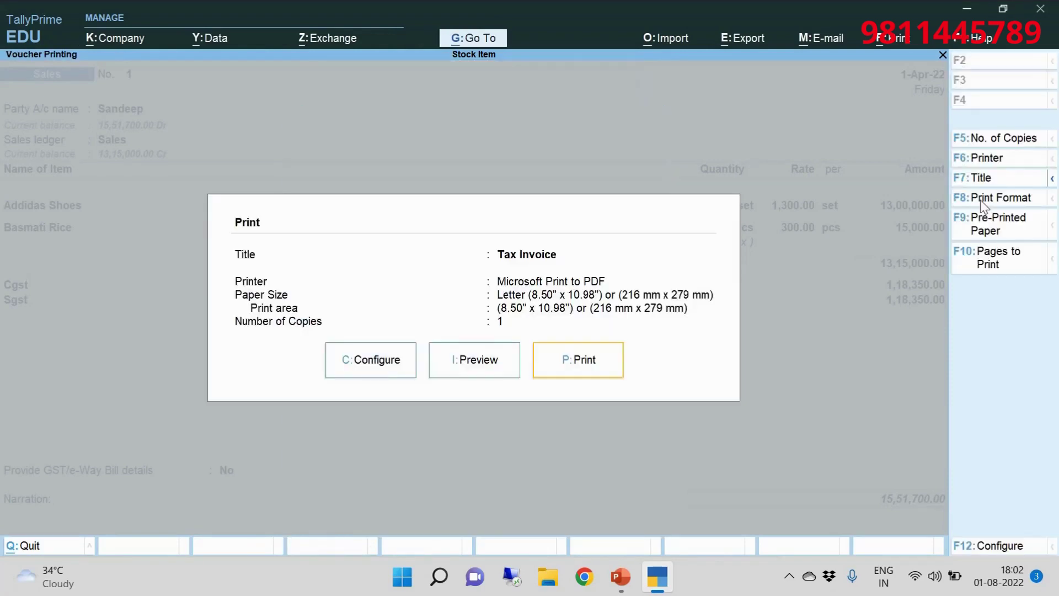
- Preview the tax invoice enlarged and examine it from the item lines down to the HSN/SAC tax analysis and signature
{"action": "key", "text": "i"}
{"action": "key", "text": "Return"}
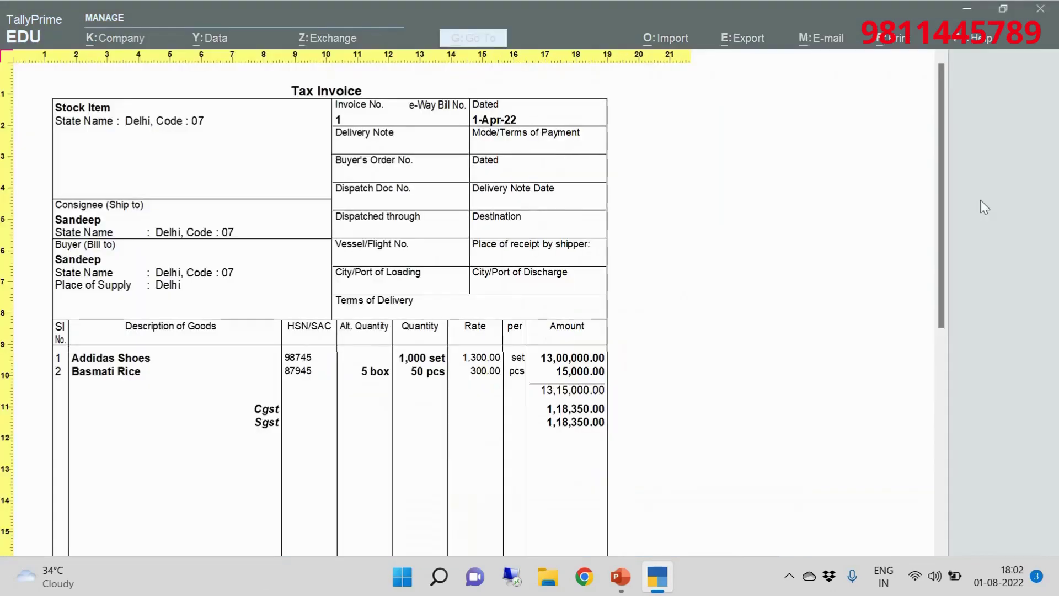
{"action": "key", "text": "Down"}
{"action": "key", "text": "Down"}
{"action": "key", "text": "Down"}
{"action": "key", "text": "Down"}
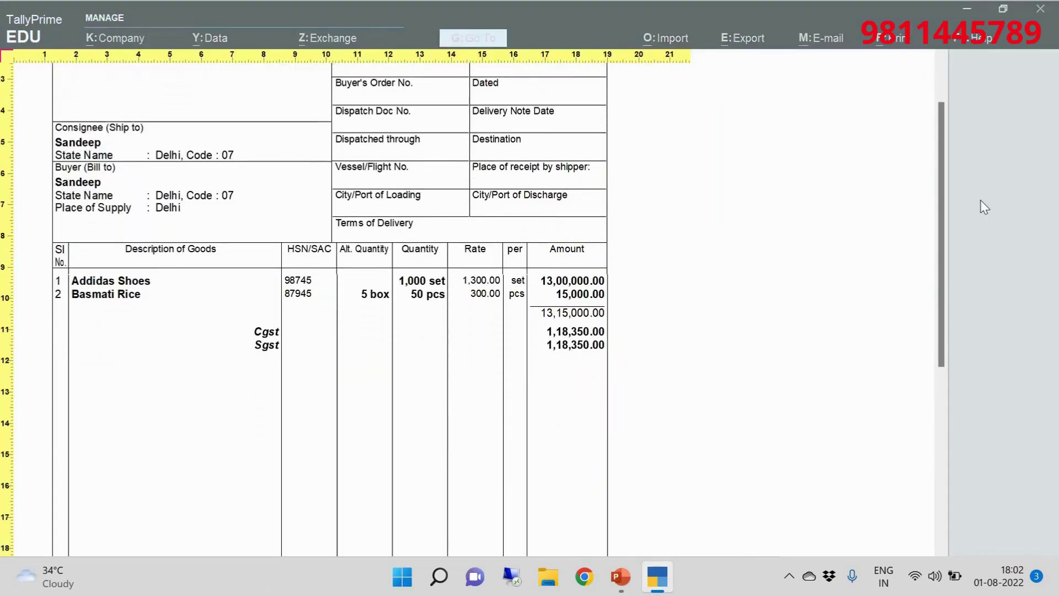
{"action": "key", "text": "Down"}
{"action": "key", "text": "Down"}
{"action": "key", "text": "Down"}
{"action": "key", "text": "Down"}
{"action": "key", "text": "Down"}
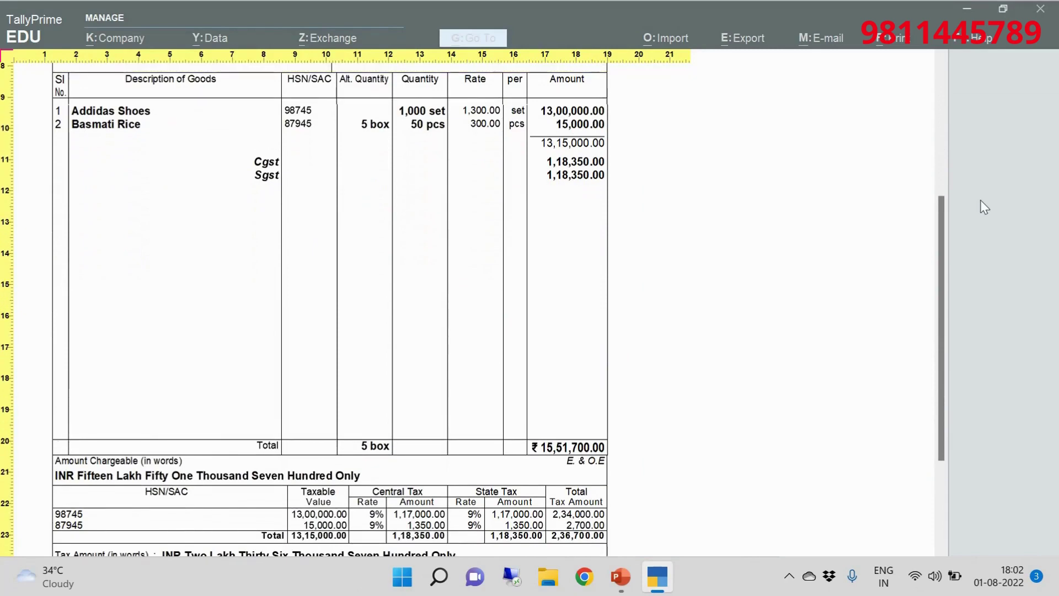
{"action": "key", "text": "Up"}
{"action": "key", "text": "Down"}
{"action": "key", "text": "Down"}
{"action": "key", "text": "Down"}
{"action": "key", "text": "Down"}
{"action": "key", "text": "Down"}
{"action": "key", "text": "Down"}
{"action": "key", "text": "Down"}
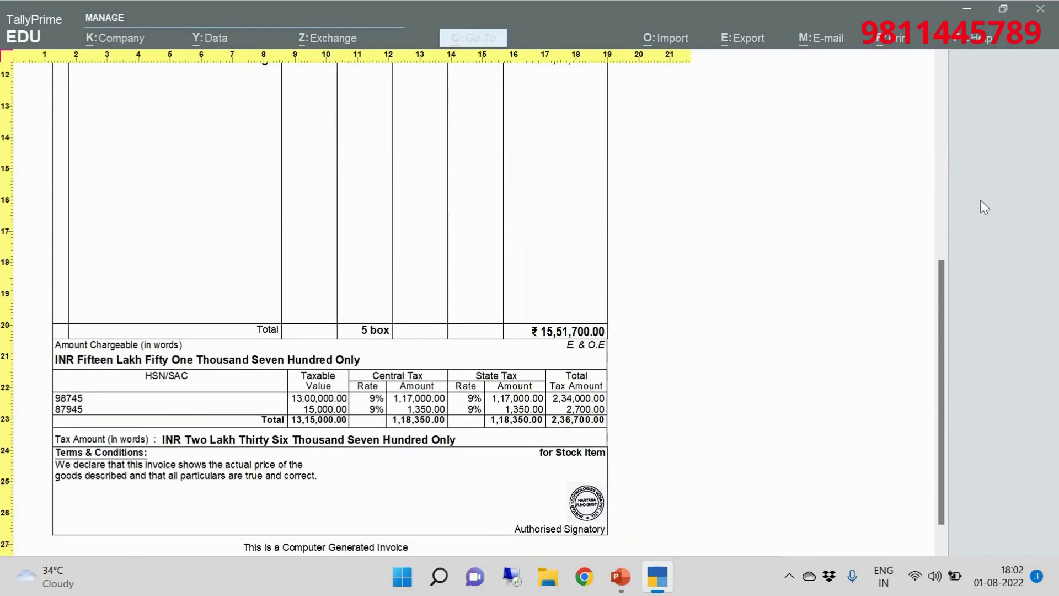
{"action": "key", "text": "Down"}
{"action": "key", "text": "alt+z"}
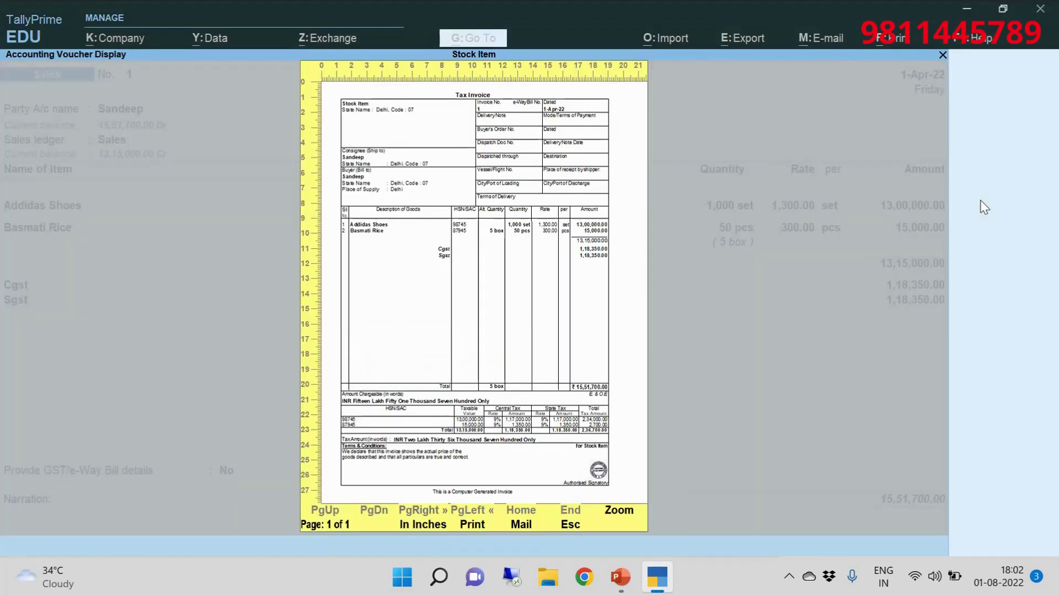
- Close the invoice preview and printing, quit the sales voucher unchanged and return to the Gateway of Tally
{"action": "key", "text": "Escape"}
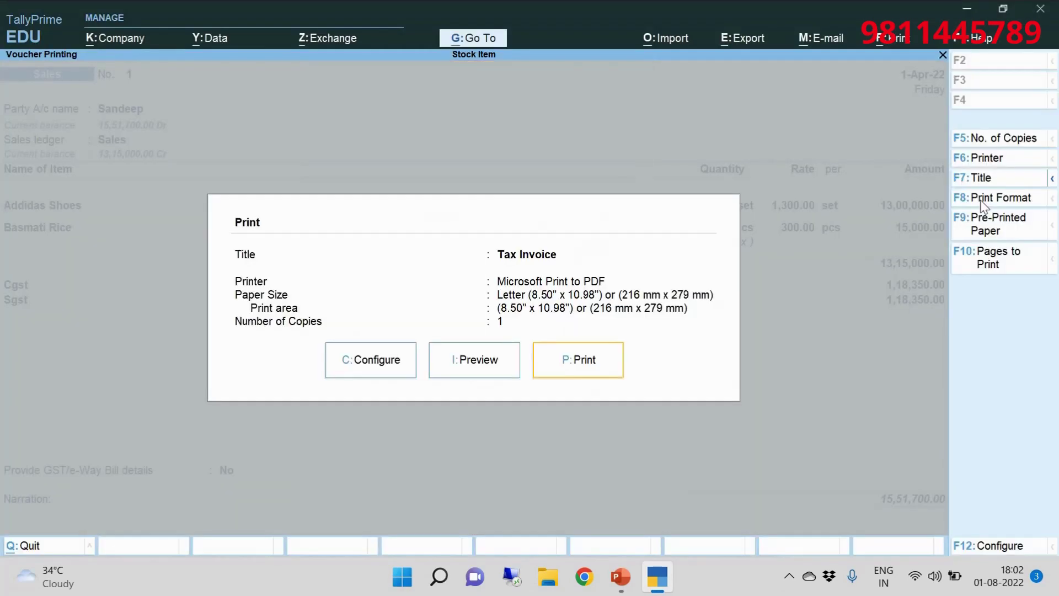
{"action": "key", "text": "Escape"}
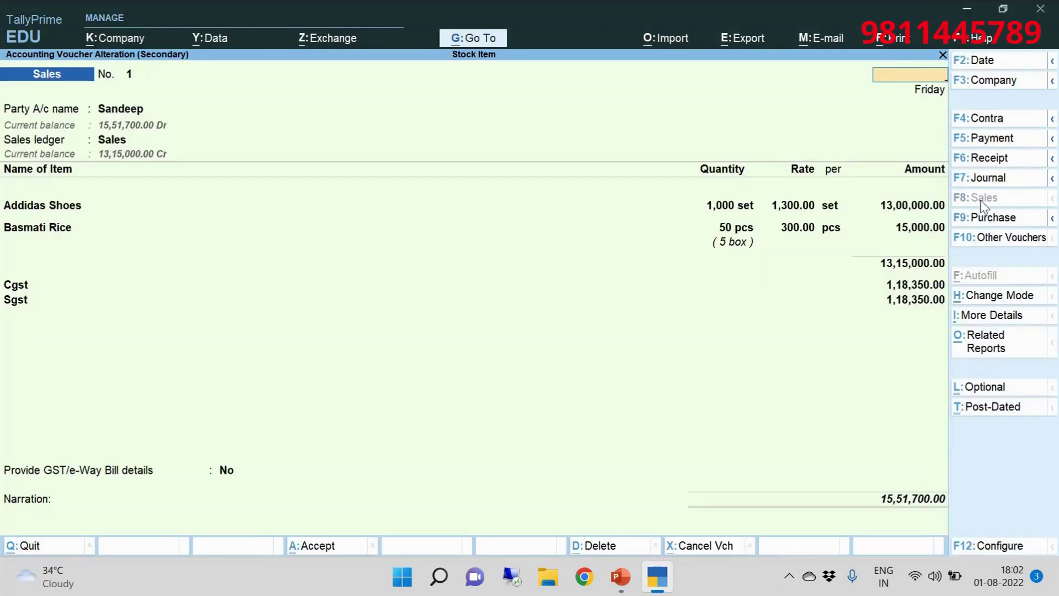
{"action": "key", "text": "Escape"}
{"action": "key", "text": "y"}
{"action": "key", "text": "Escape"}
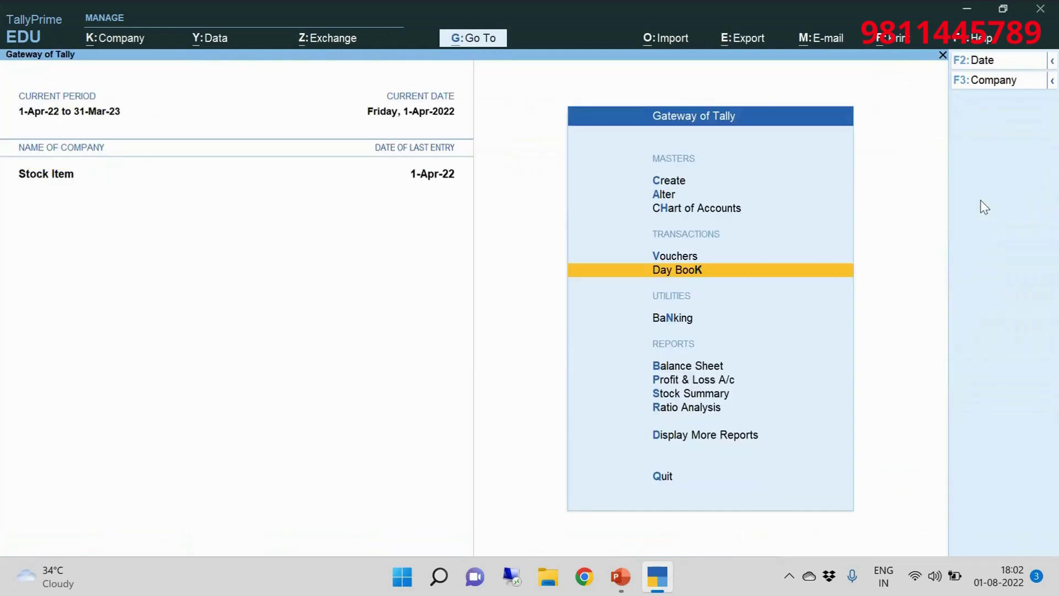